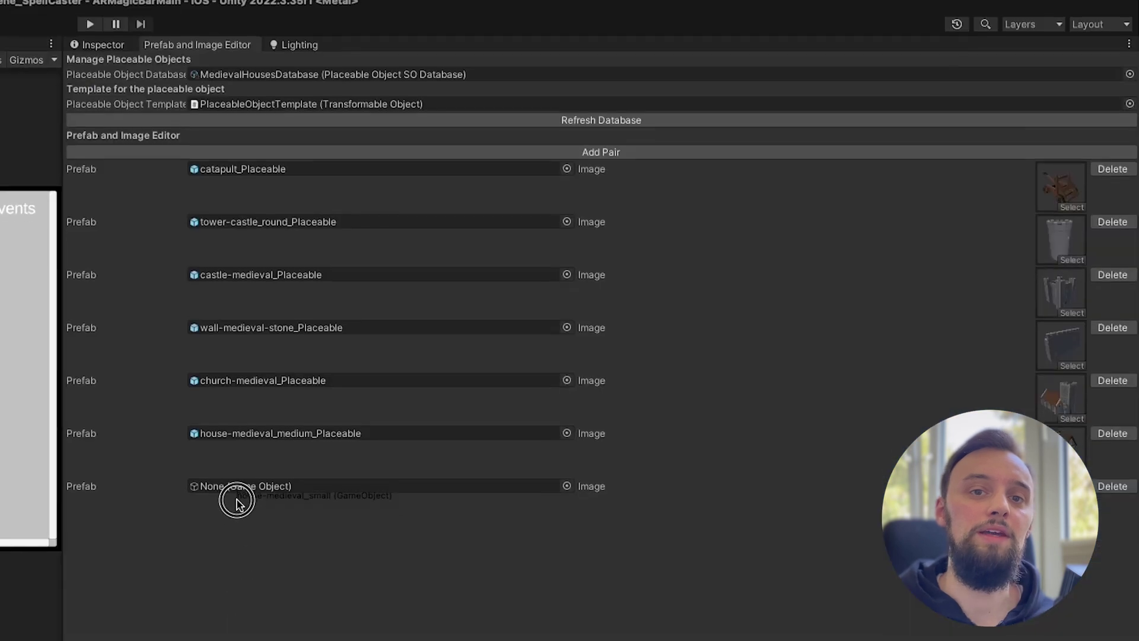
pyautogui.moveTo(234, 501); pyautogui.dragTo(234, 445)
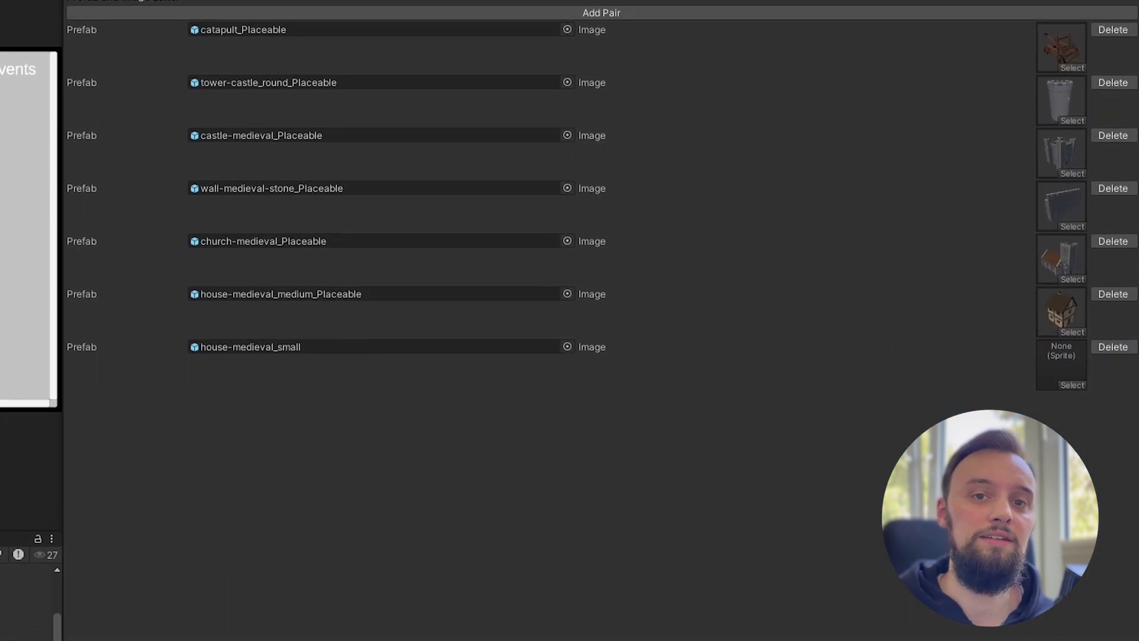
pyautogui.moveTo(12, 617); pyautogui.dragTo(1075, 380)
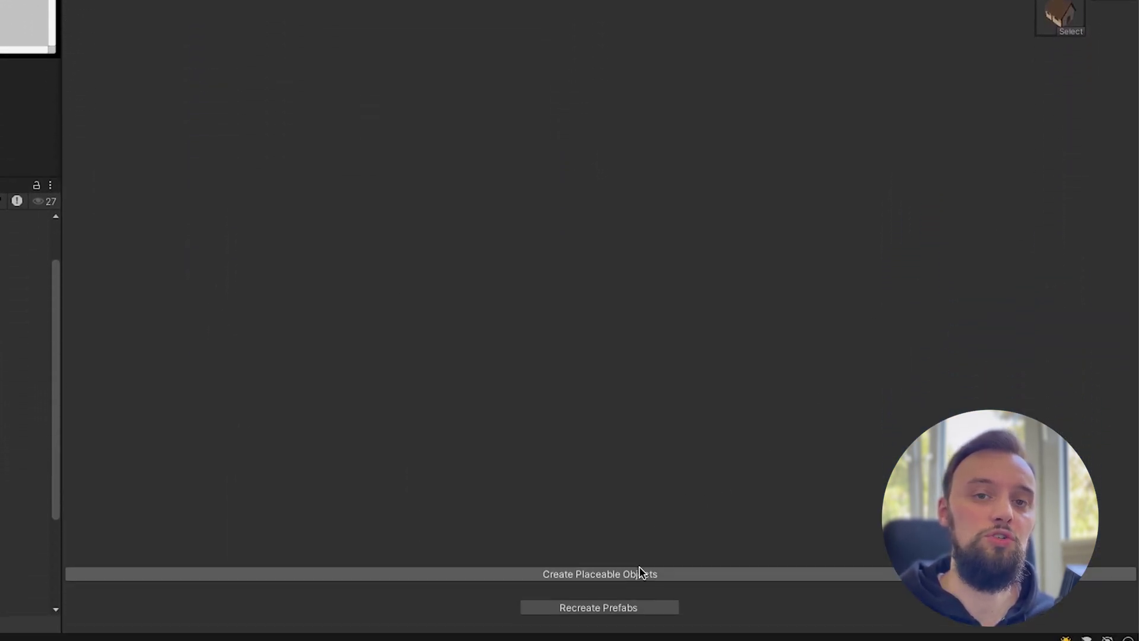
pyautogui.click(638, 572)
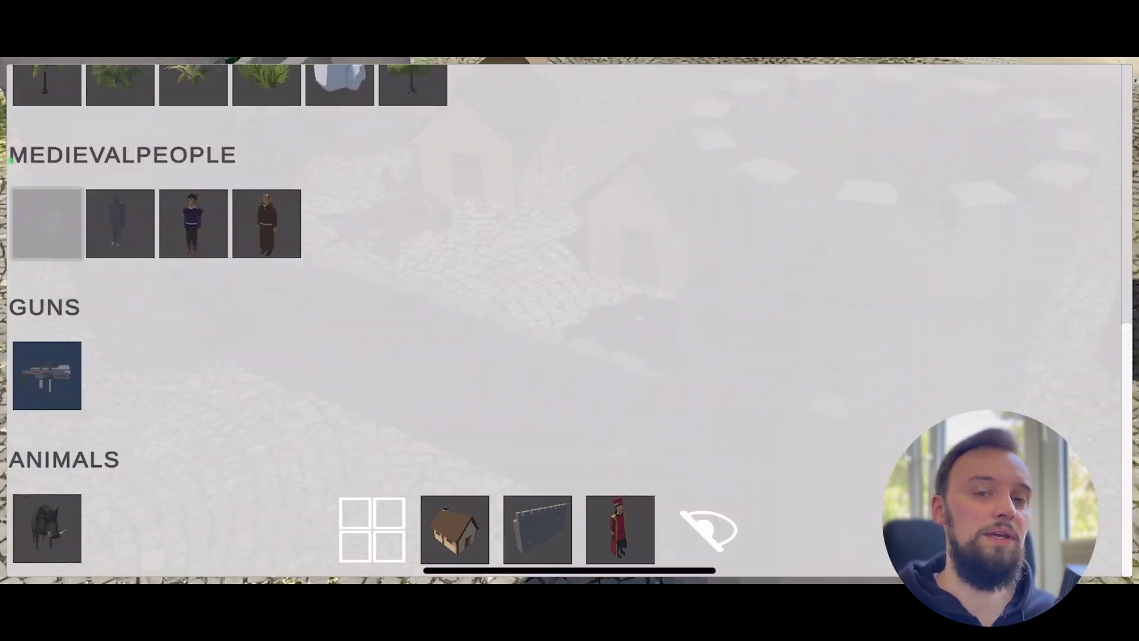
pyautogui.scroll(10, 238, 321)
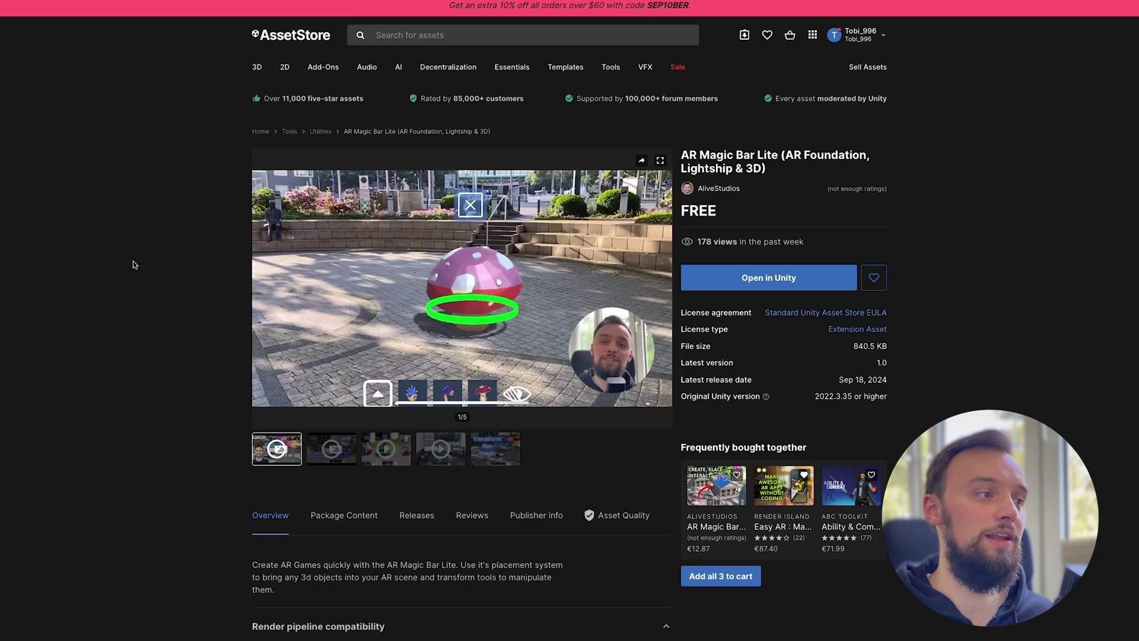
# Review the render pipeline compatibility and description of AR Magic Bar Lite on its Asset Store page
pyautogui.scroll(-4, 136, 266)
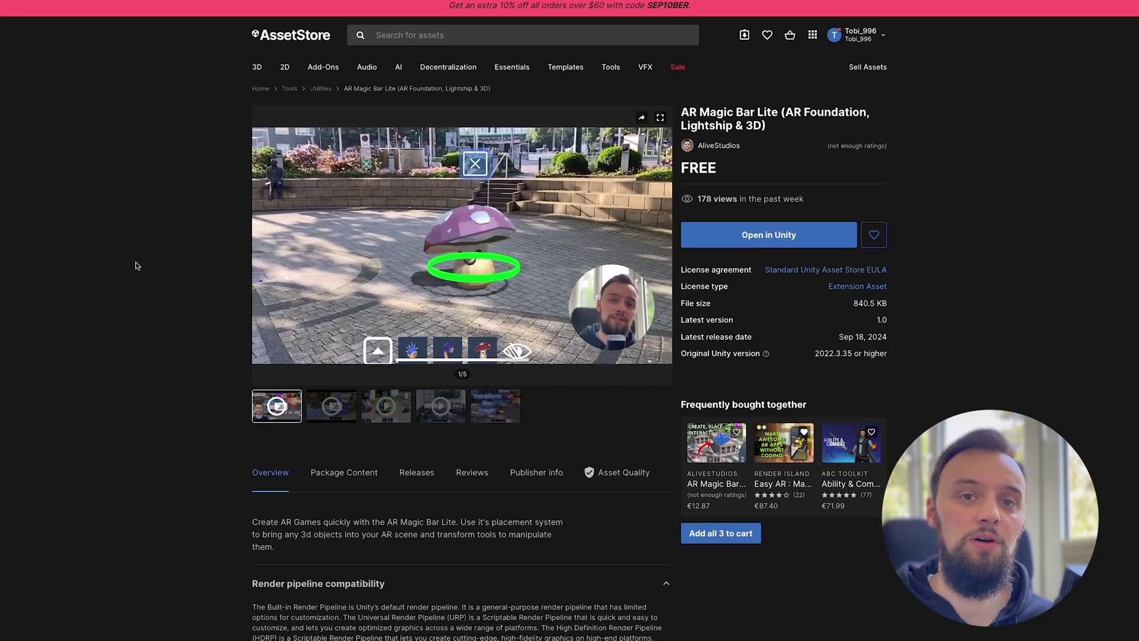
pyautogui.scroll(-3, 136, 265)
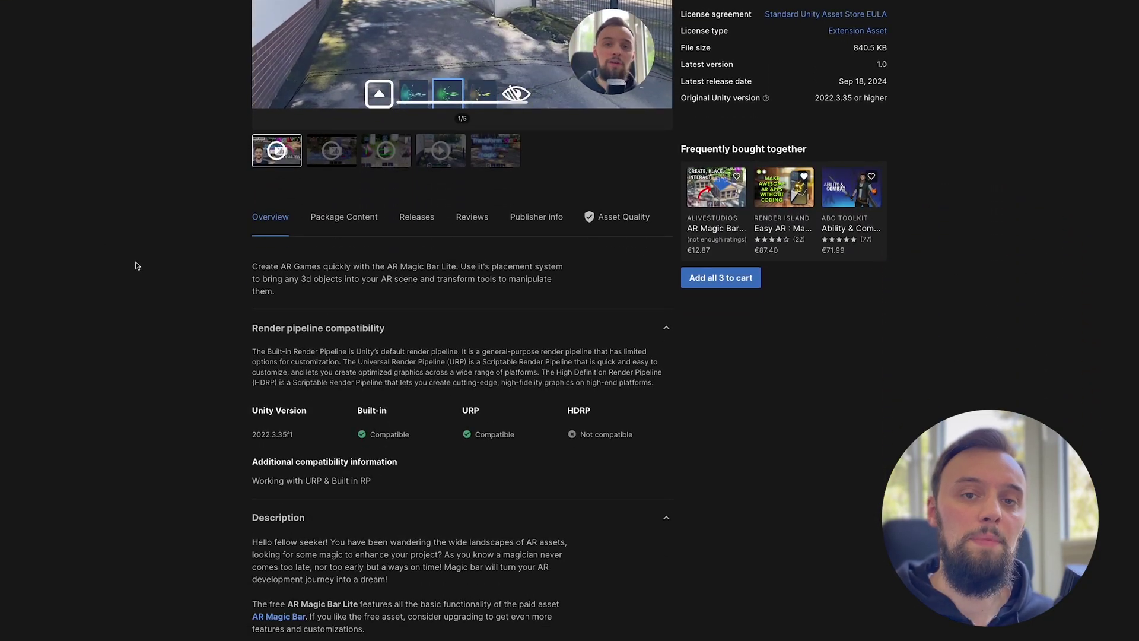
pyautogui.scroll(-2, 134, 263)
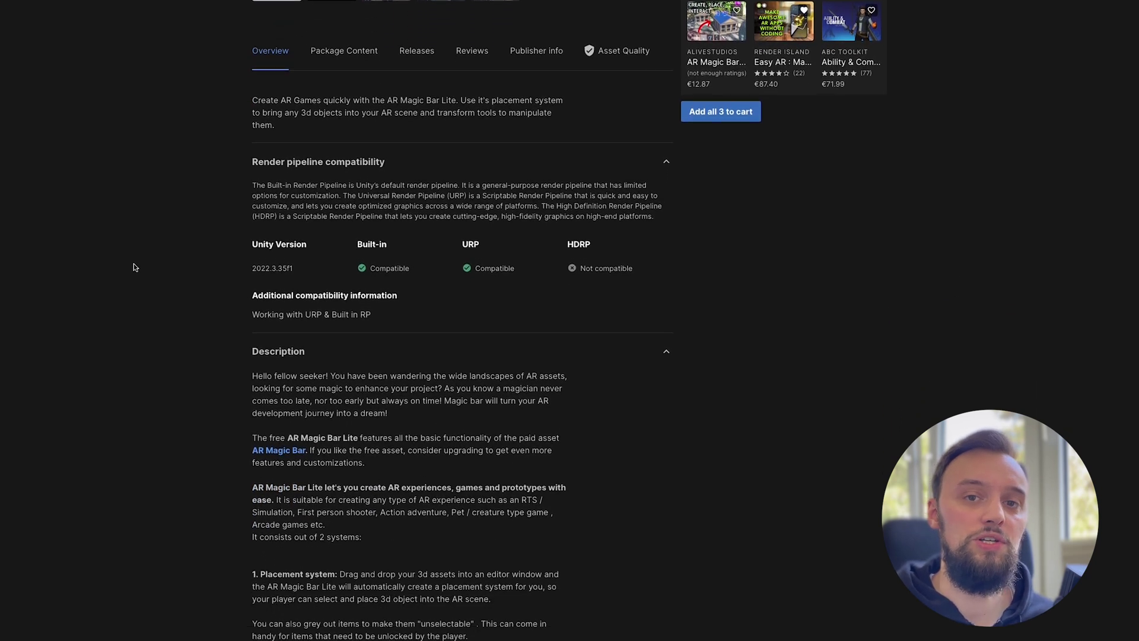
pyautogui.scroll(-6, 134, 272)
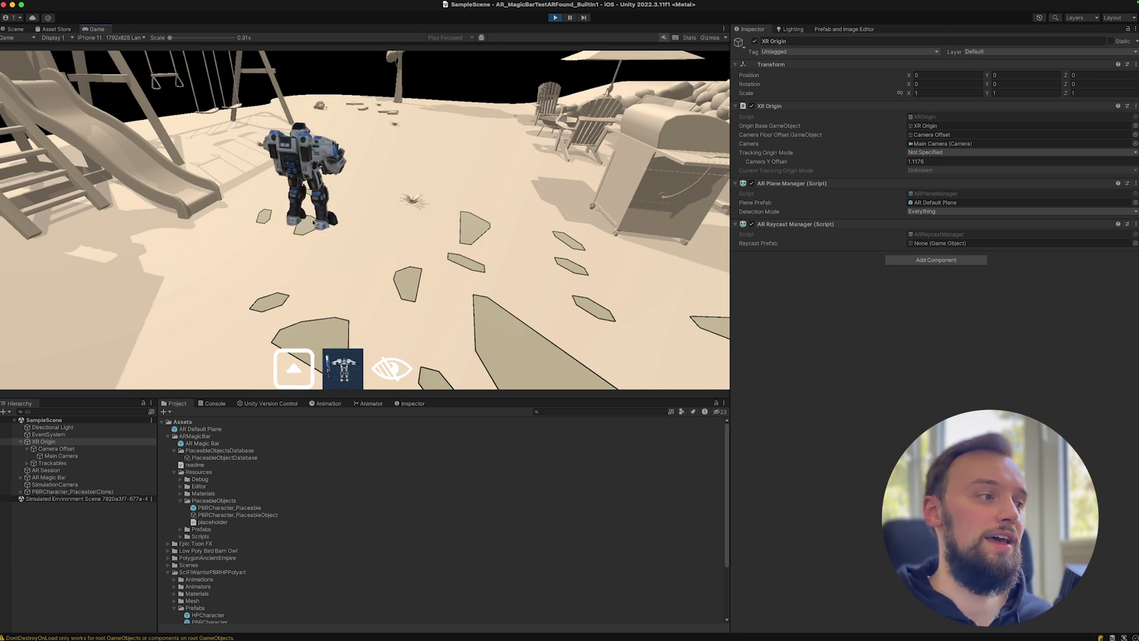
# Switch to Unity, select the robot placed in the running AR simulation and make it turn
pyautogui.moveTo(372, 225)
pyautogui.mouseDown(button='right')
pyautogui.moveTo(371, 204)
pyautogui.moveTo(353, 205)
pyautogui.mouseUp(button='right')
pyautogui.press('w')
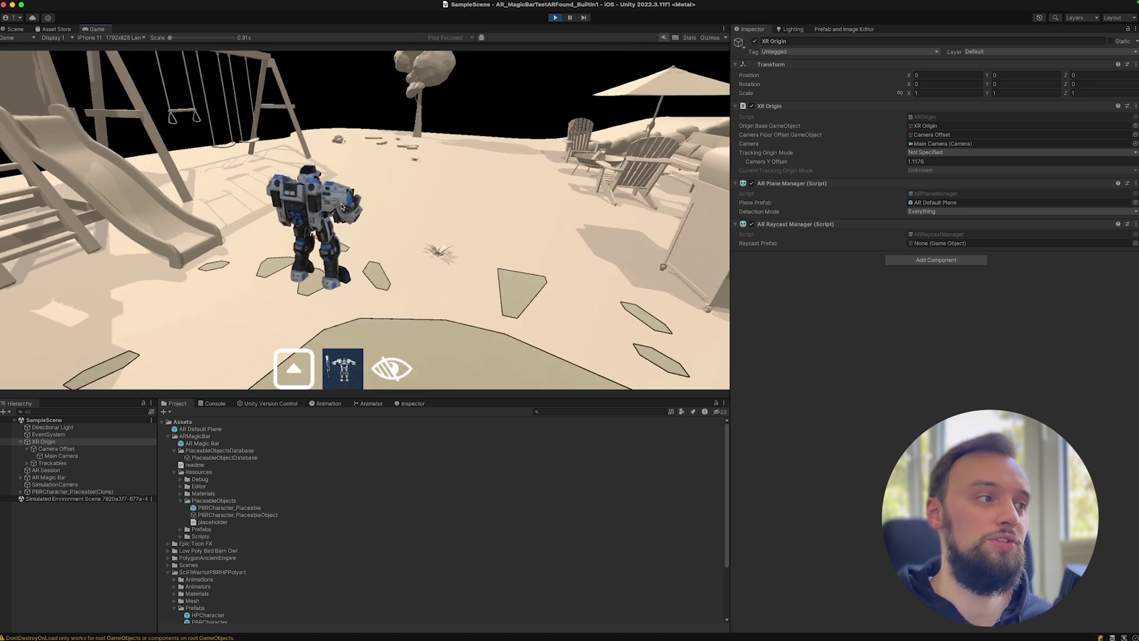
pyautogui.click(309, 211)
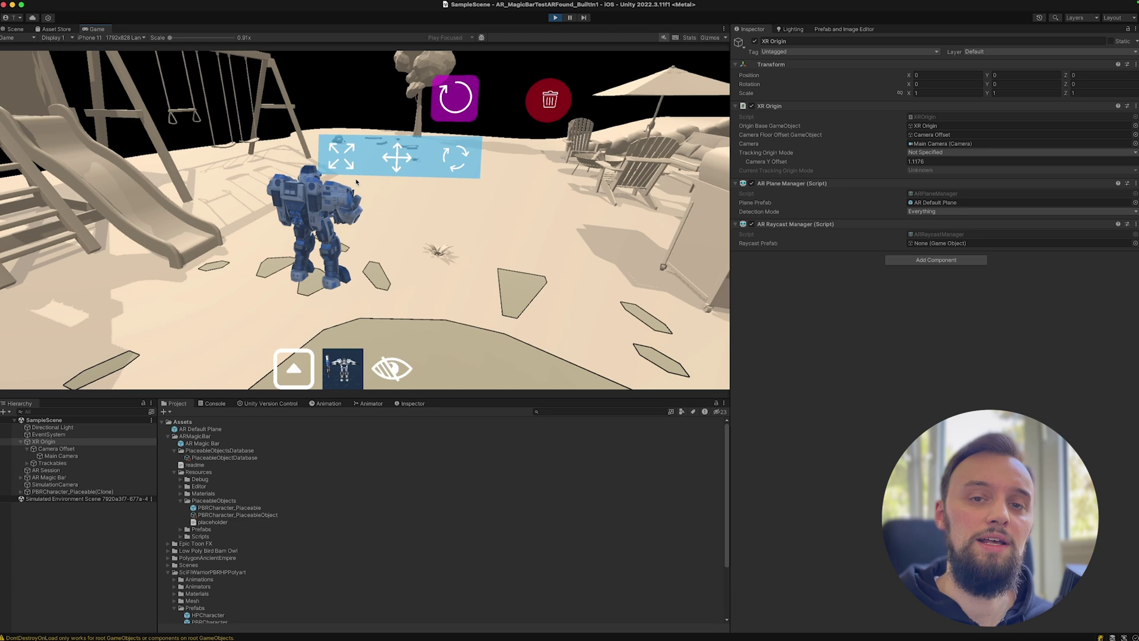
pyautogui.click(460, 106)
pyautogui.press('s')
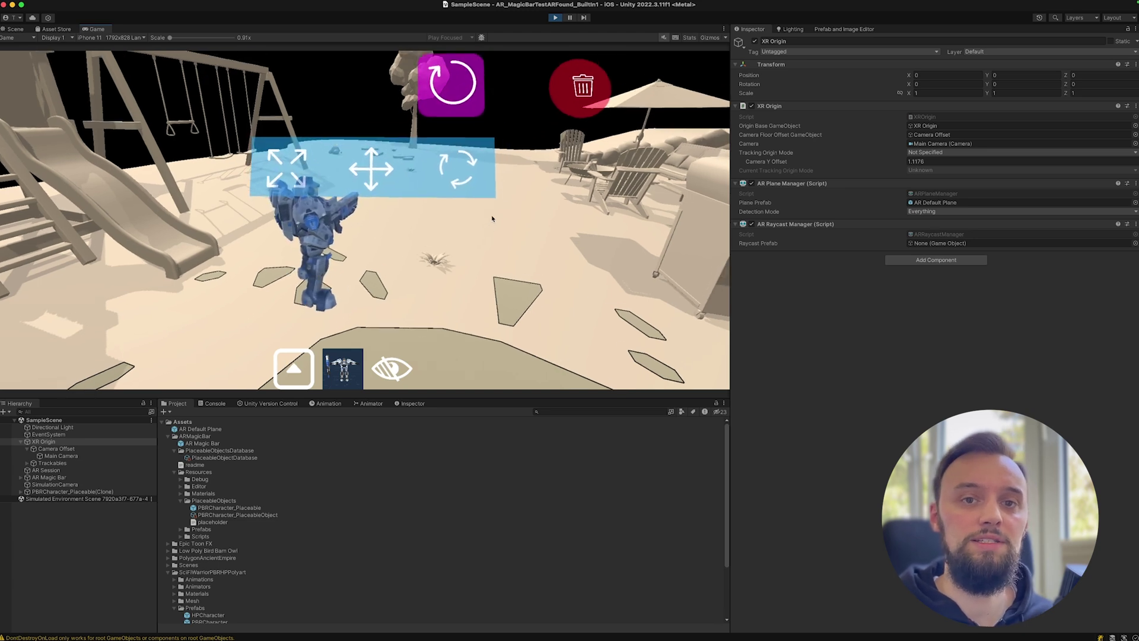
# Walk the simulated camera around the selected robot to examine it and its transform options from different distances
pyautogui.press('s')
pyautogui.press('a')
pyautogui.moveTo(492, 219)
pyautogui.mouseDown(button='right')
pyautogui.moveTo(506, 202)
pyautogui.moveTo(520, 104)
pyautogui.moveTo(557, 49)
pyautogui.moveTo(478, 132)
pyautogui.moveTo(434, 224)
pyautogui.moveTo(478, 239)
pyautogui.moveTo(504, 214)
pyautogui.moveTo(488, 210)
pyautogui.mouseUp(button='right')
pyautogui.press('w')
pyautogui.press('w')
pyautogui.press('s')
pyautogui.press('s')
pyautogui.press('w')
pyautogui.press('w')
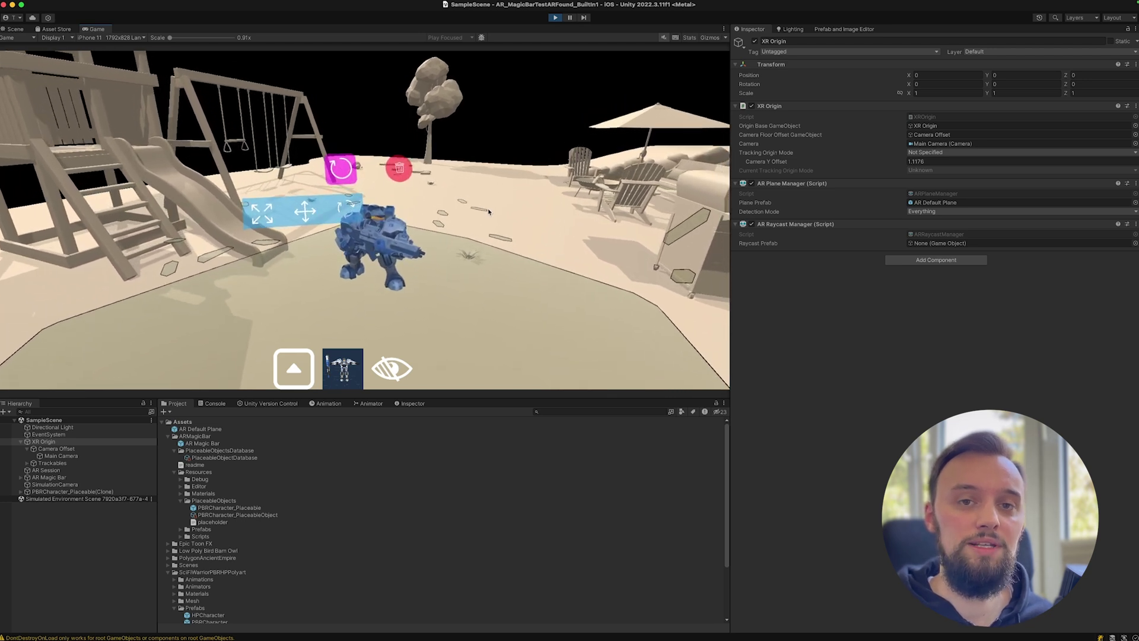
# Rotate the robot in the AR simulation with the rotation ring around its legs
pyautogui.moveTo(443, 229); pyautogui.dragTo(398, 212)
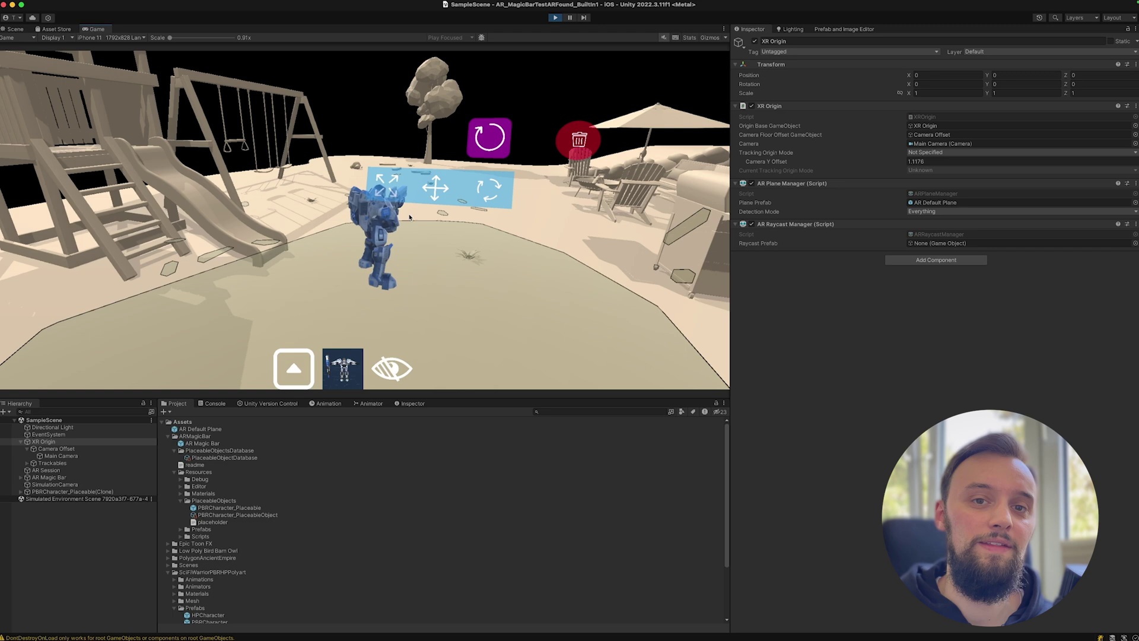
pyautogui.press('d')
pyautogui.moveTo(434, 256); pyautogui.dragTo(406, 246, button='right')
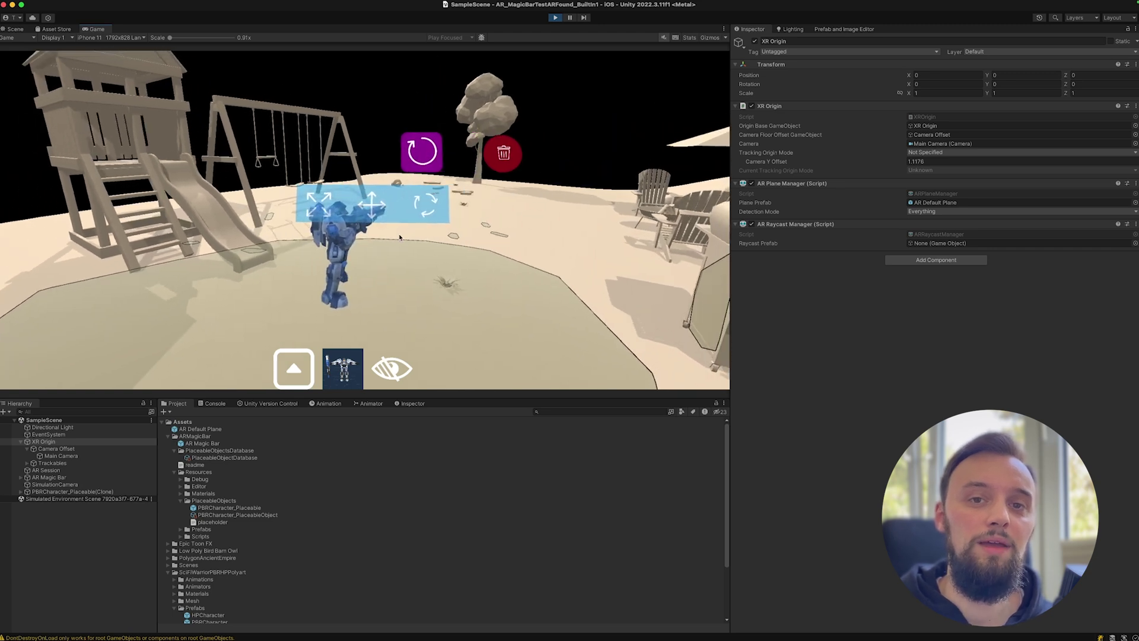
pyautogui.click(422, 214)
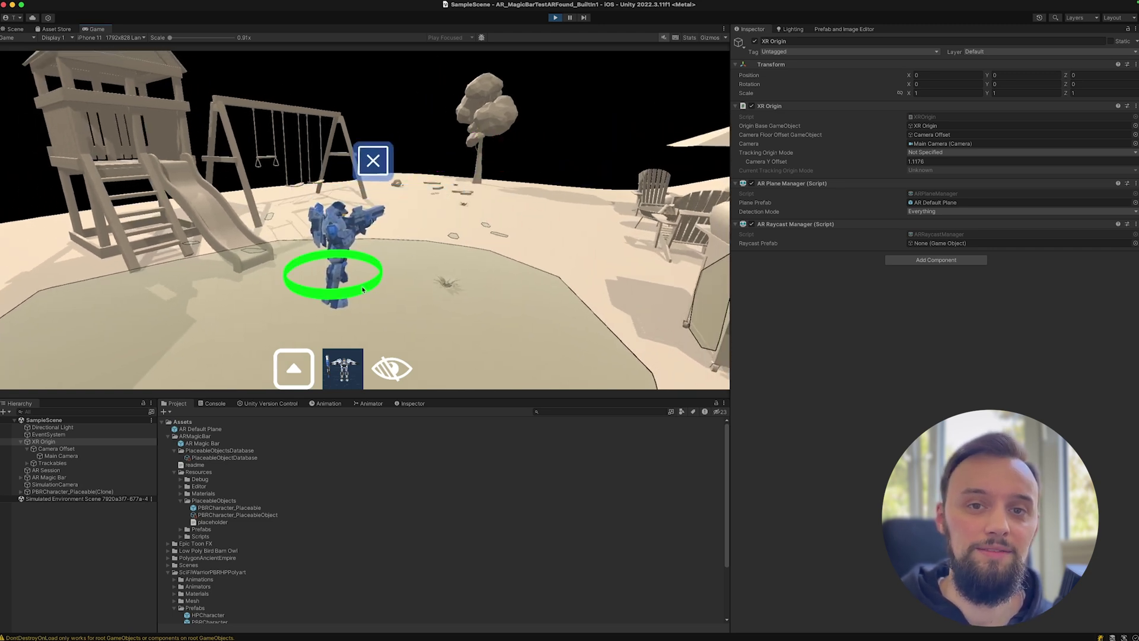
pyautogui.moveTo(362, 290); pyautogui.dragTo(271, 313)
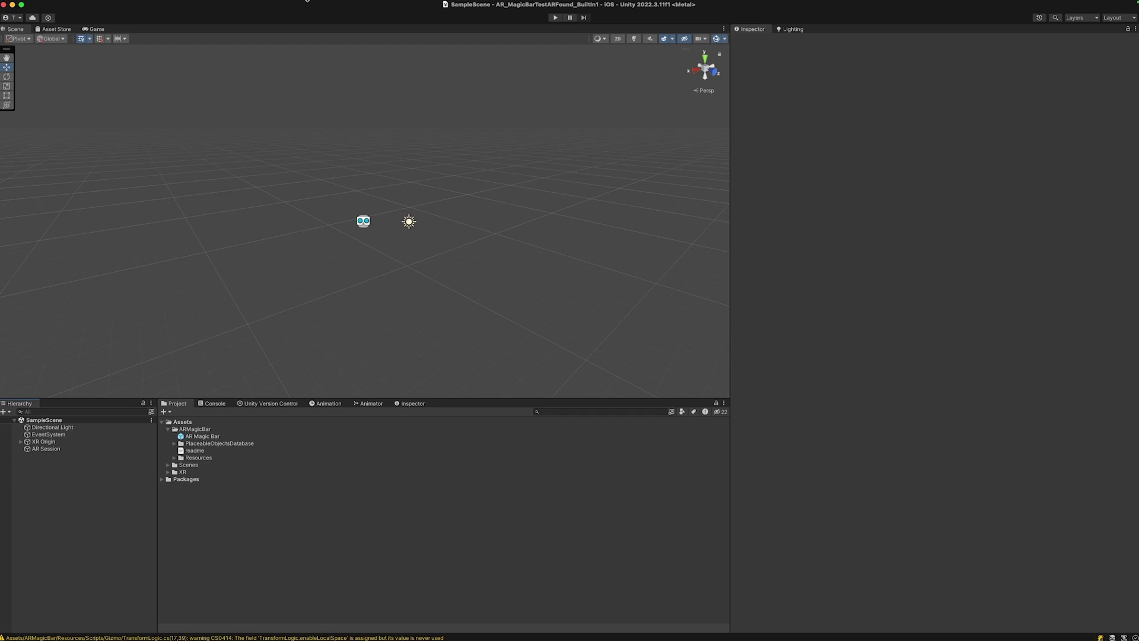
# Check in the Package Manager that AR Foundation is installed, and close the window
pyautogui.click(238, 4)
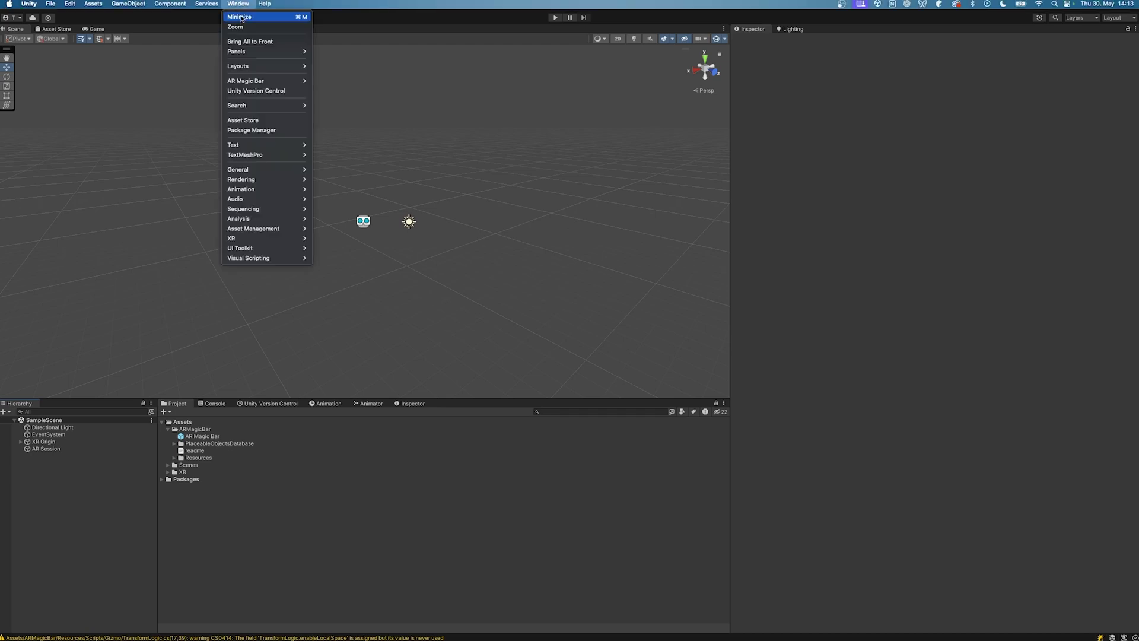
pyautogui.click(249, 129)
pyautogui.moveTo(824, 51); pyautogui.dragTo(472, 117)
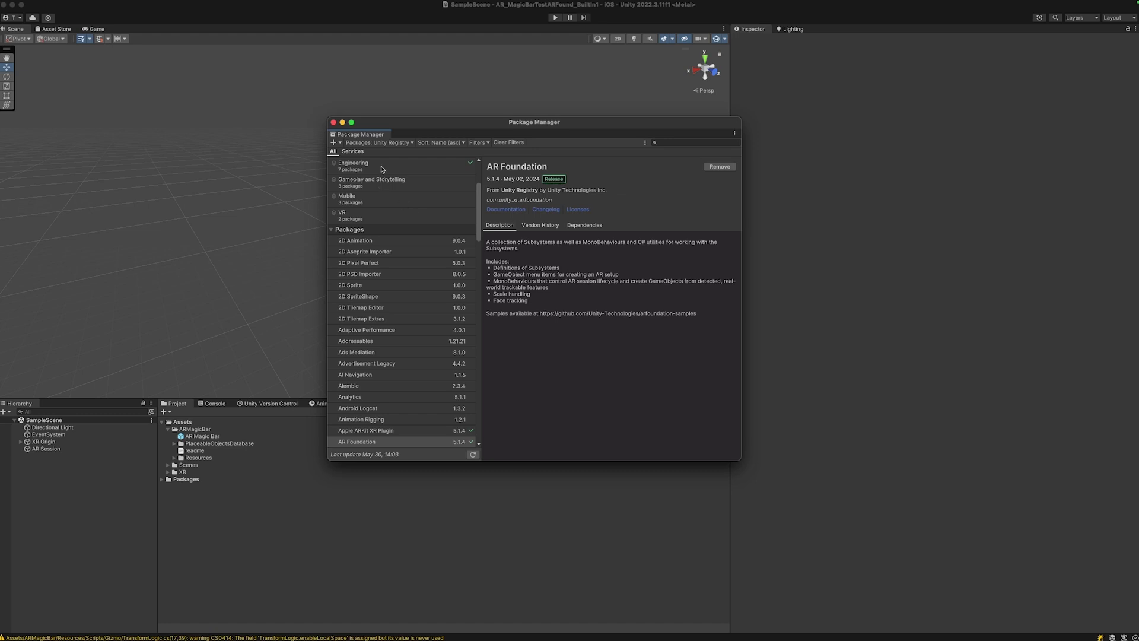
pyautogui.click(334, 123)
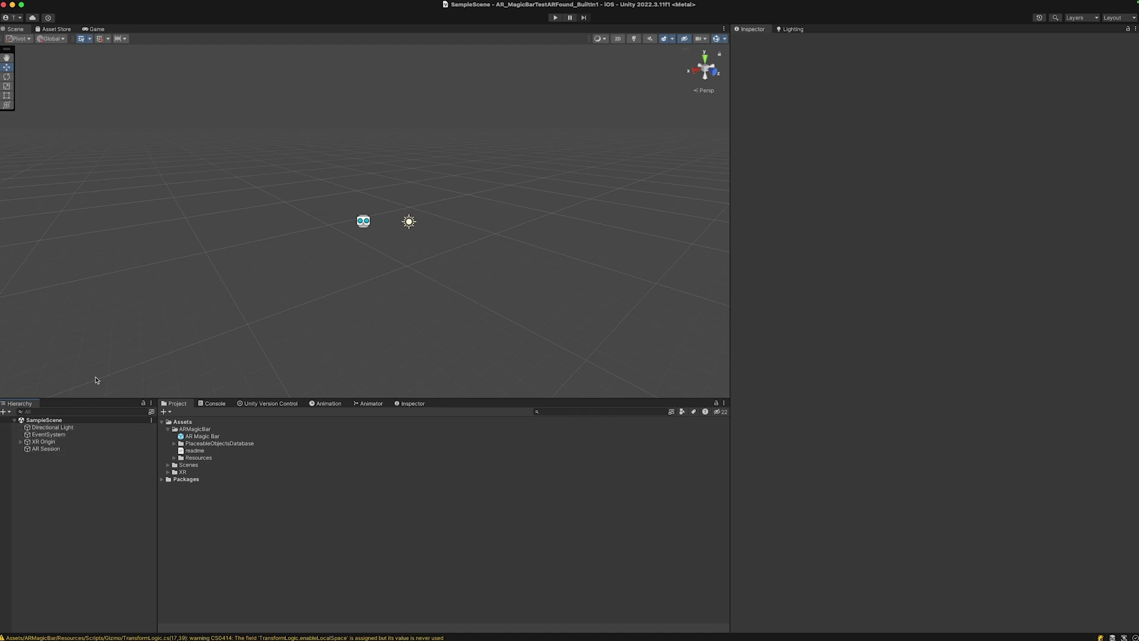
# Check the XR Plug-in Management providers enabled for desktop, Android and iOS in the project settings
pyautogui.moveTo(89, 1)
pyautogui.click(50, 3)
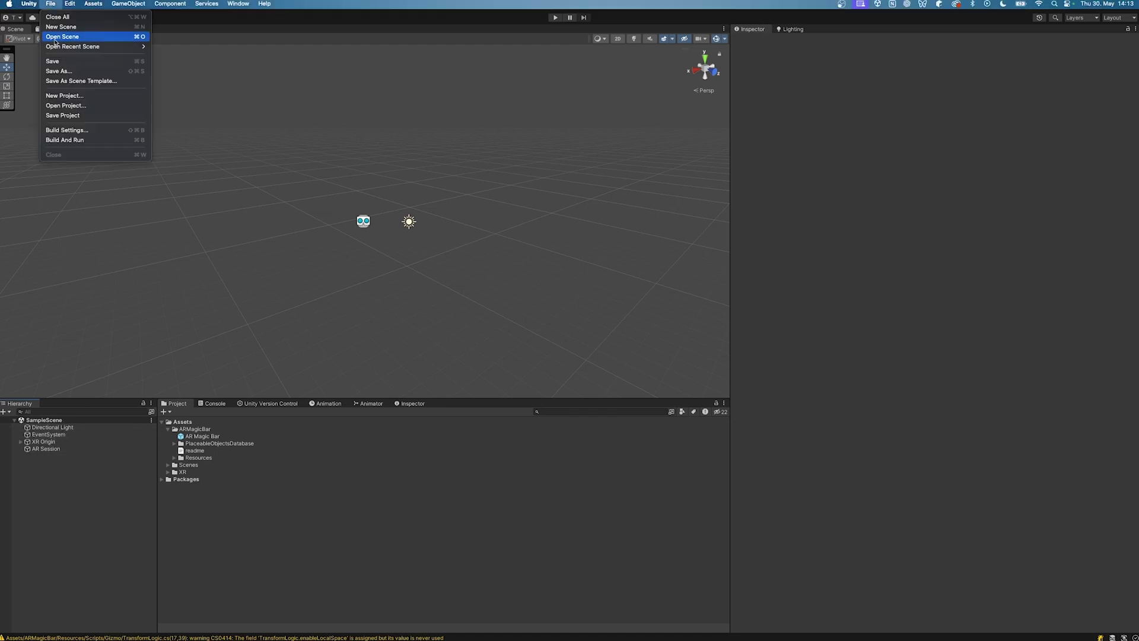
pyautogui.click(83, 131)
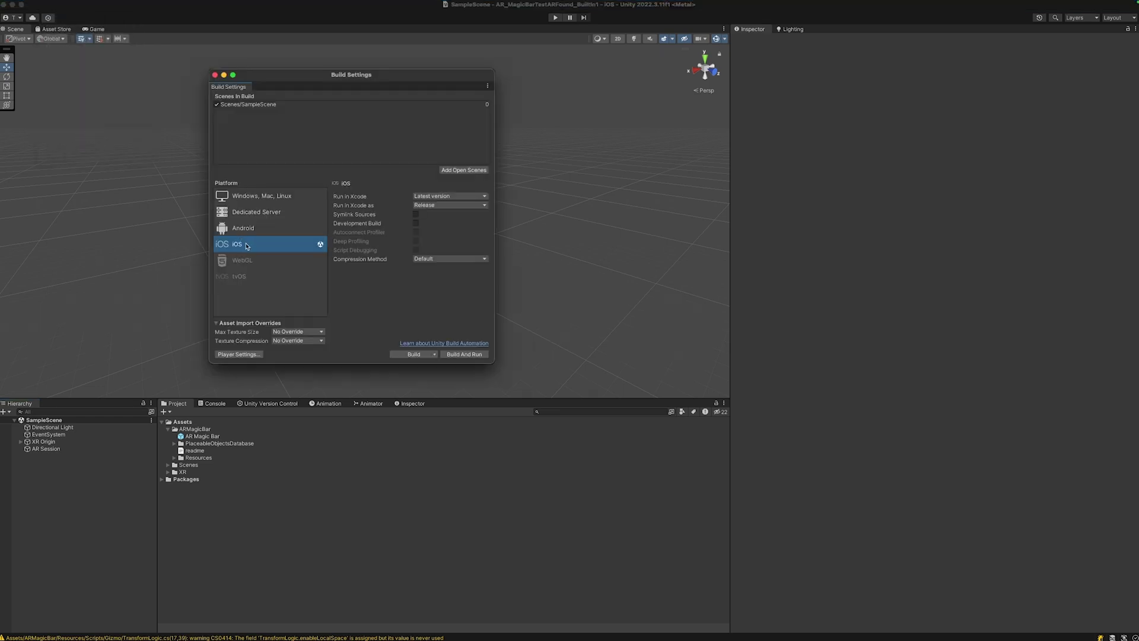
pyautogui.click(240, 354)
pyautogui.click(52, 200)
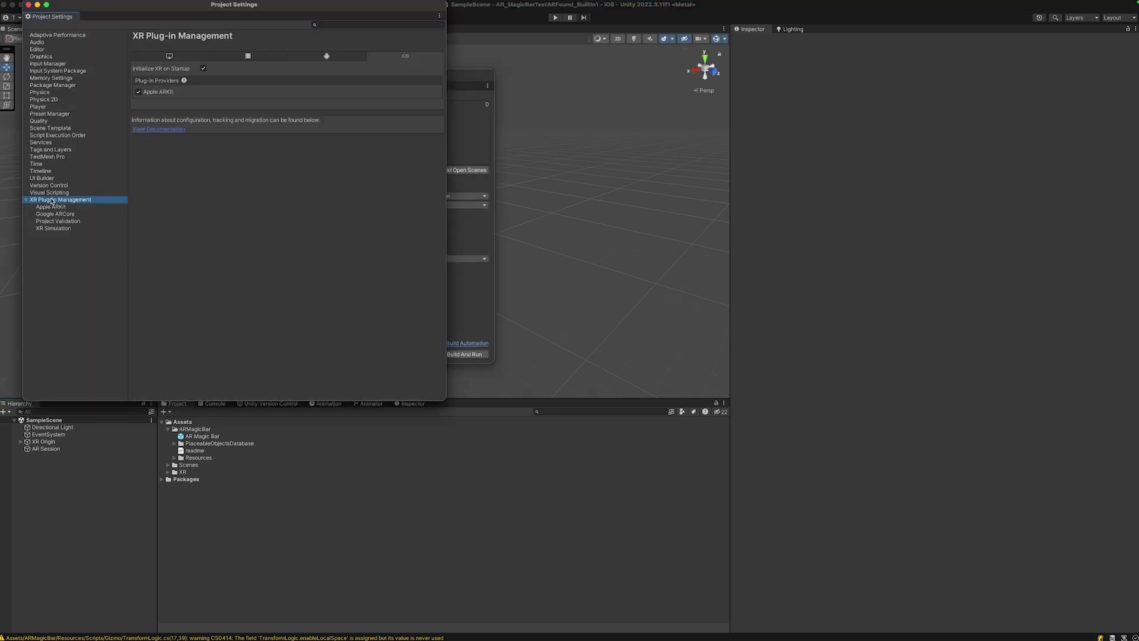
pyautogui.click(171, 57)
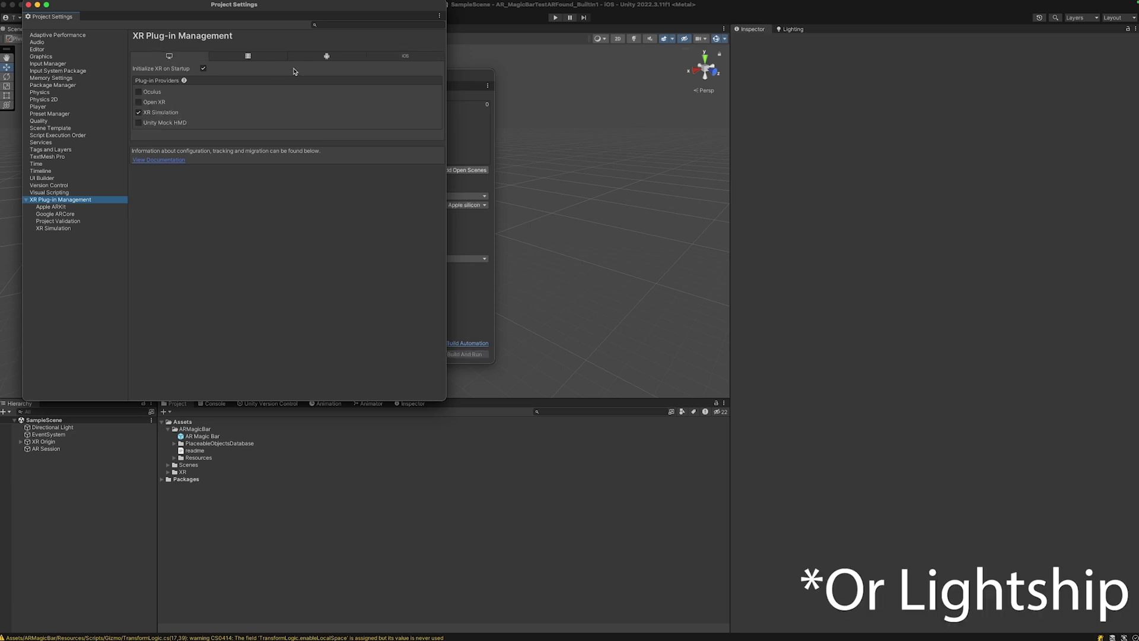
pyautogui.click(318, 59)
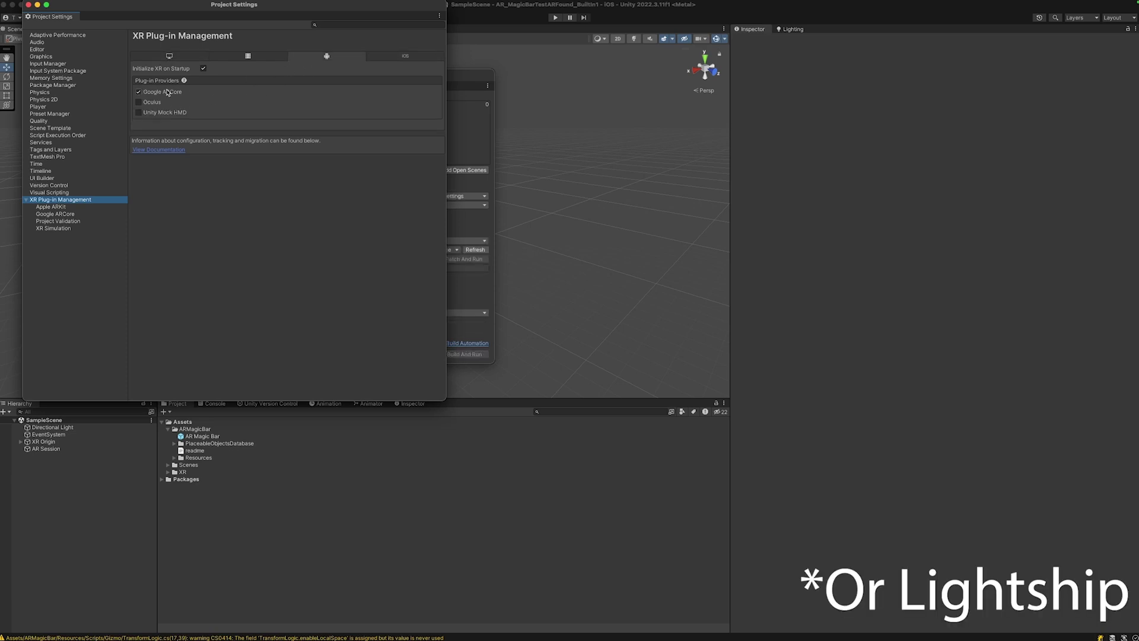
pyautogui.click(400, 57)
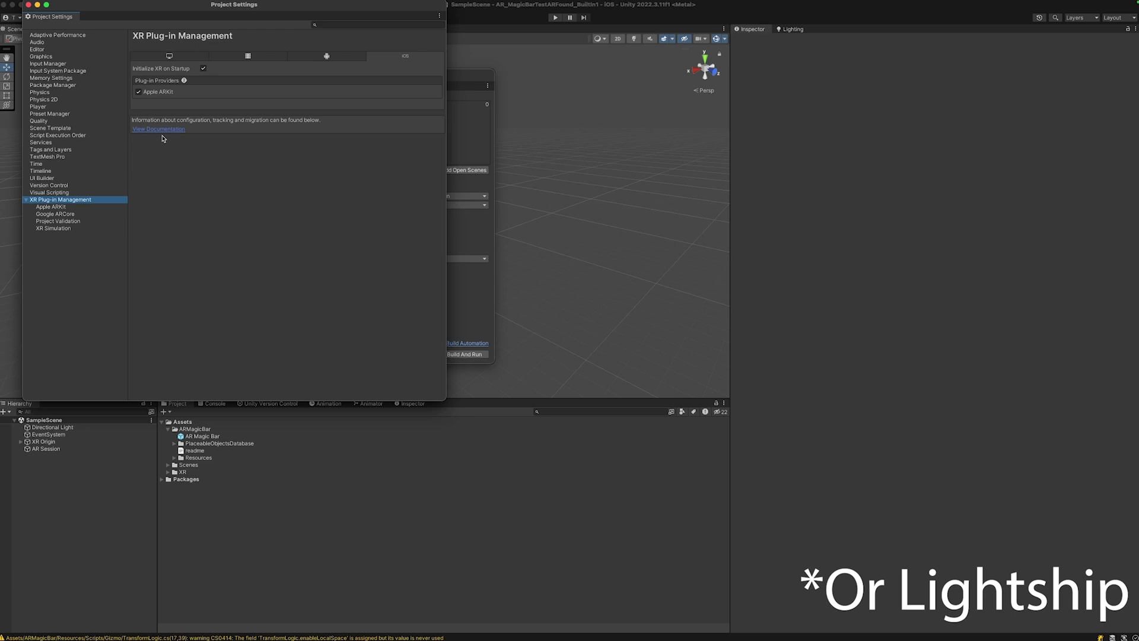
# Check the XR Project Validation for iOS and desktop, and close the project and build settings
pyautogui.click(60, 221)
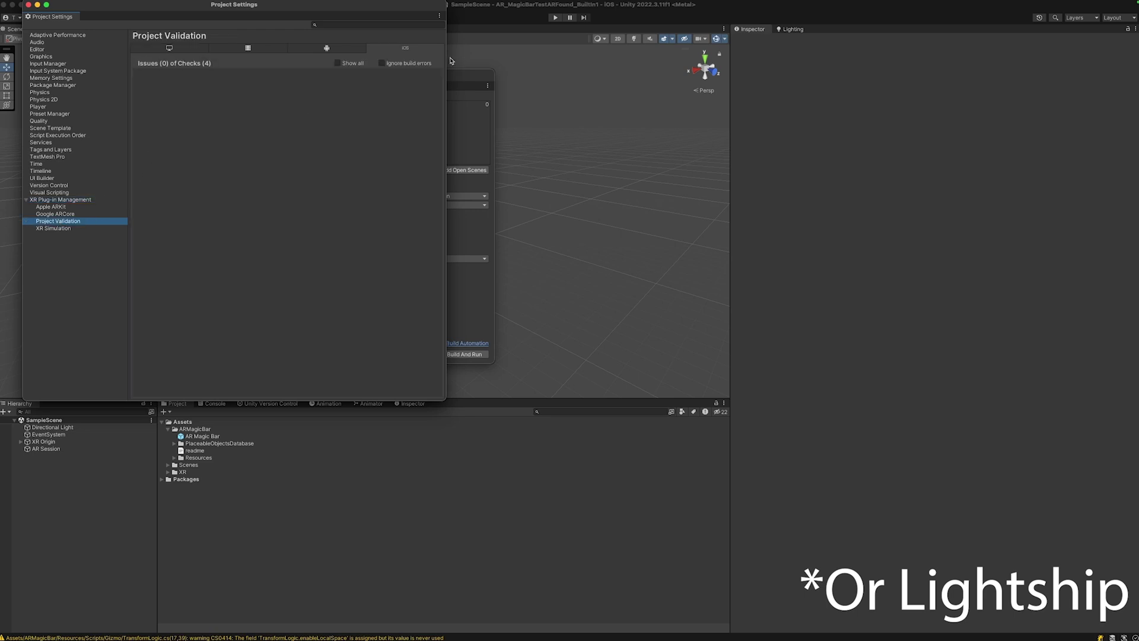
pyautogui.click(183, 47)
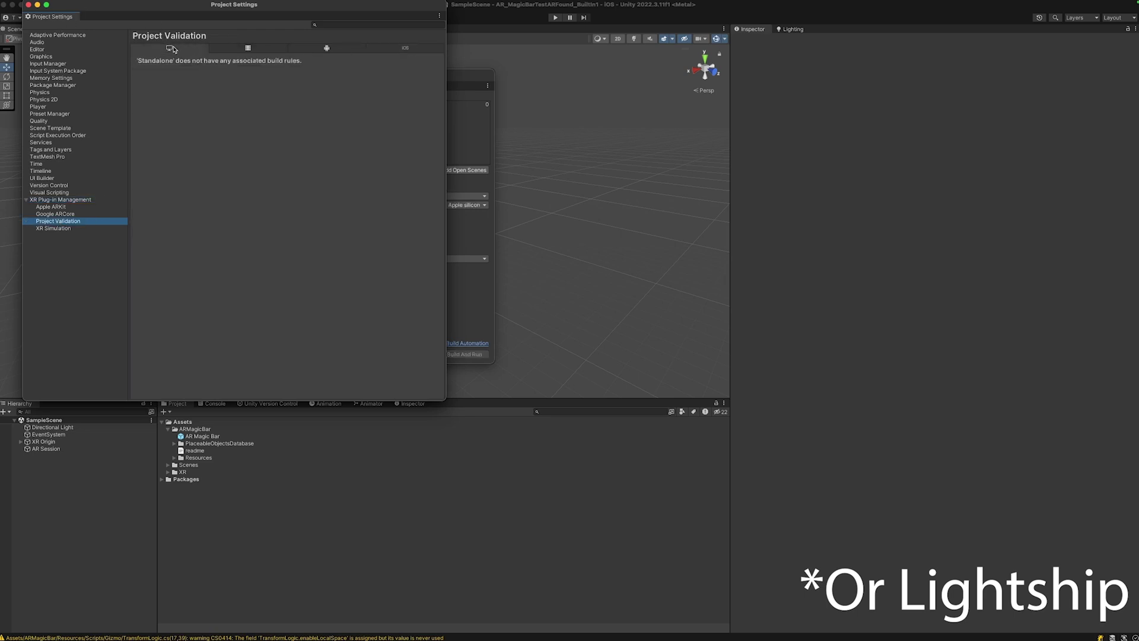
pyautogui.click(28, 4)
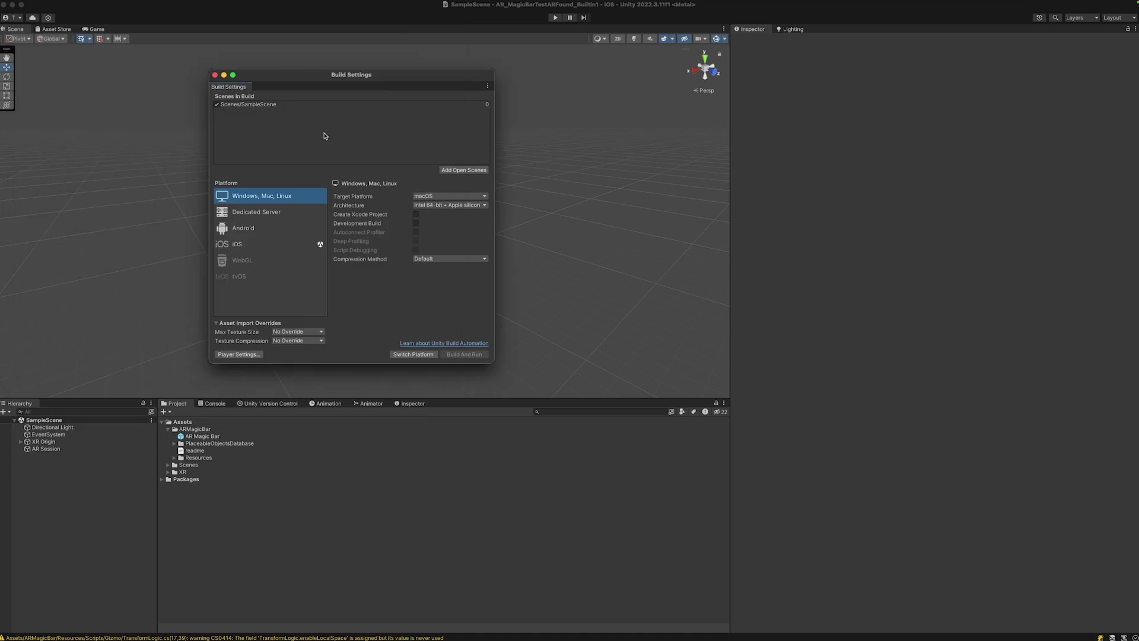
pyautogui.click(214, 76)
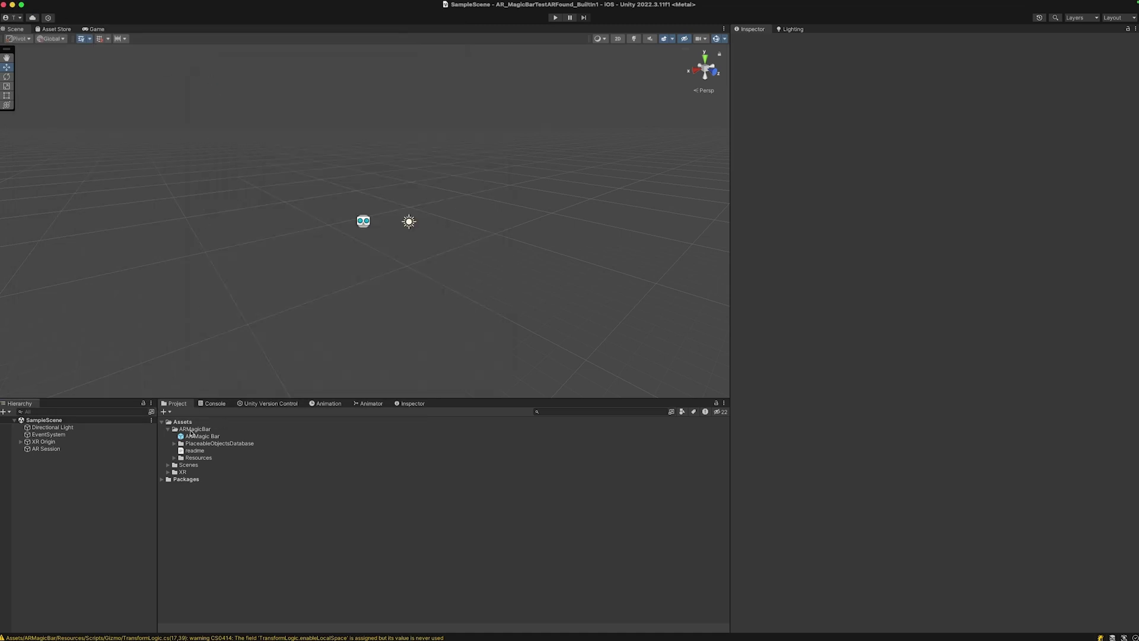
# Add the AR Magic Bar prefab to SampleScene and choose its placement method
pyautogui.moveTo(190, 438); pyautogui.dragTo(51, 480)
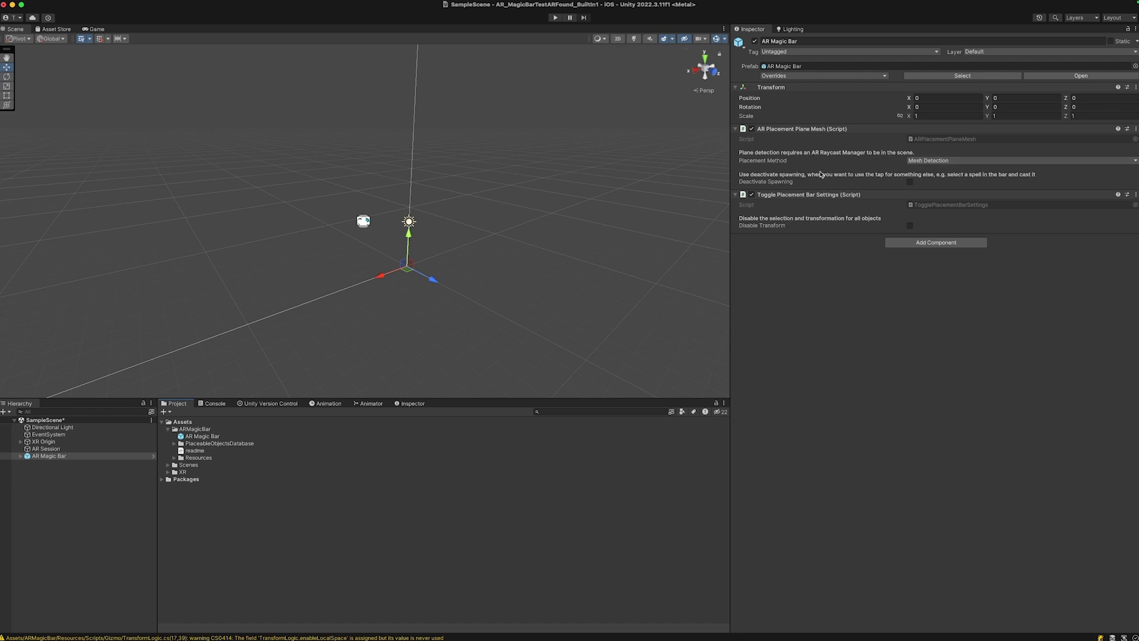
pyautogui.click(914, 161)
pyautogui.click(921, 170)
pyautogui.click(68, 487)
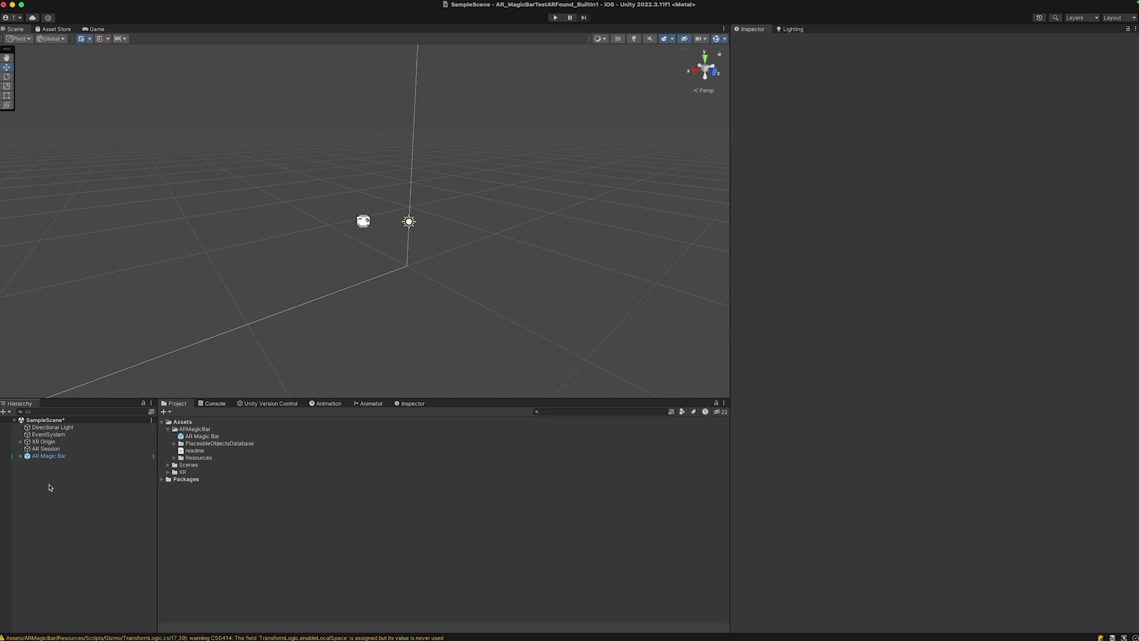
# Create an AR Default Plane in the scene and save it as a prefab in the Assets folder
pyautogui.rightClick(47, 489)
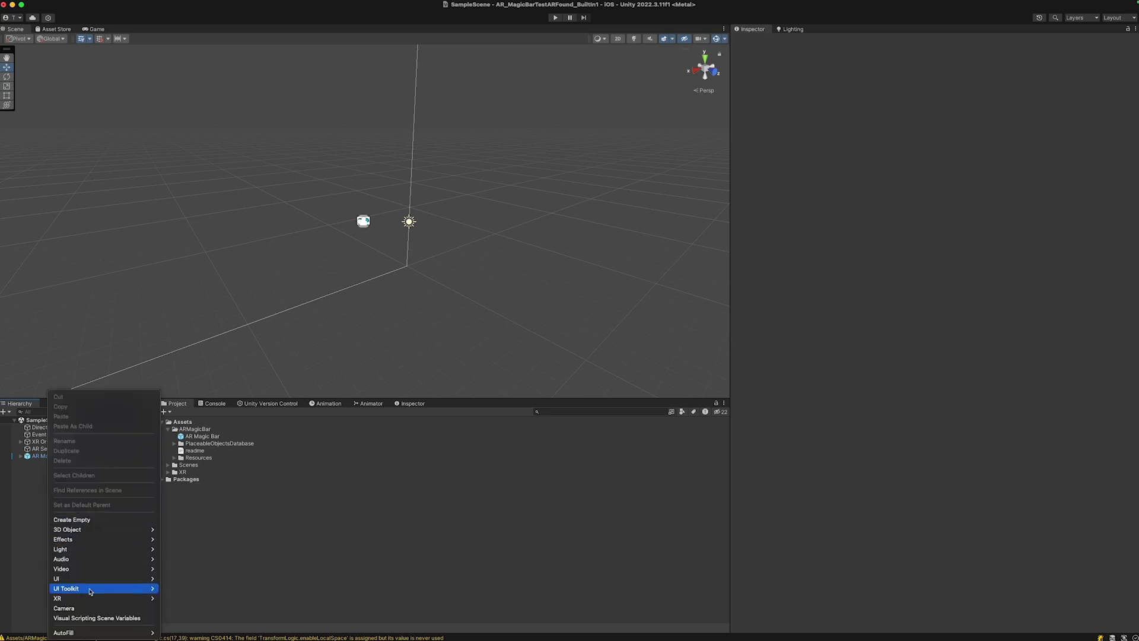
pyautogui.moveTo(82, 602)
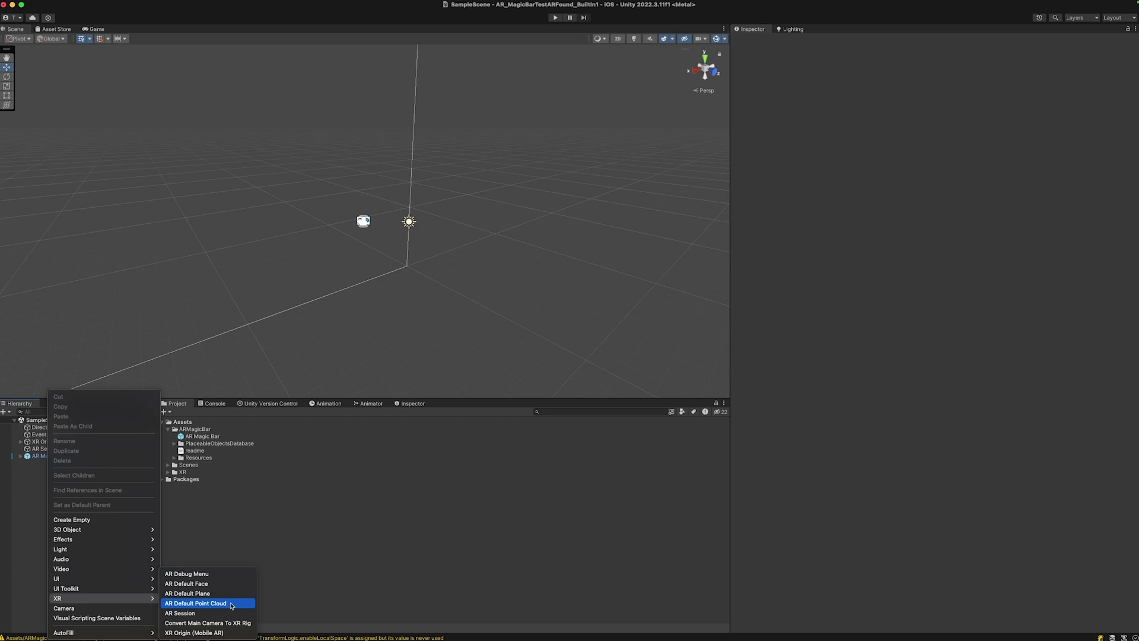
pyautogui.click(202, 594)
pyautogui.click(89, 522)
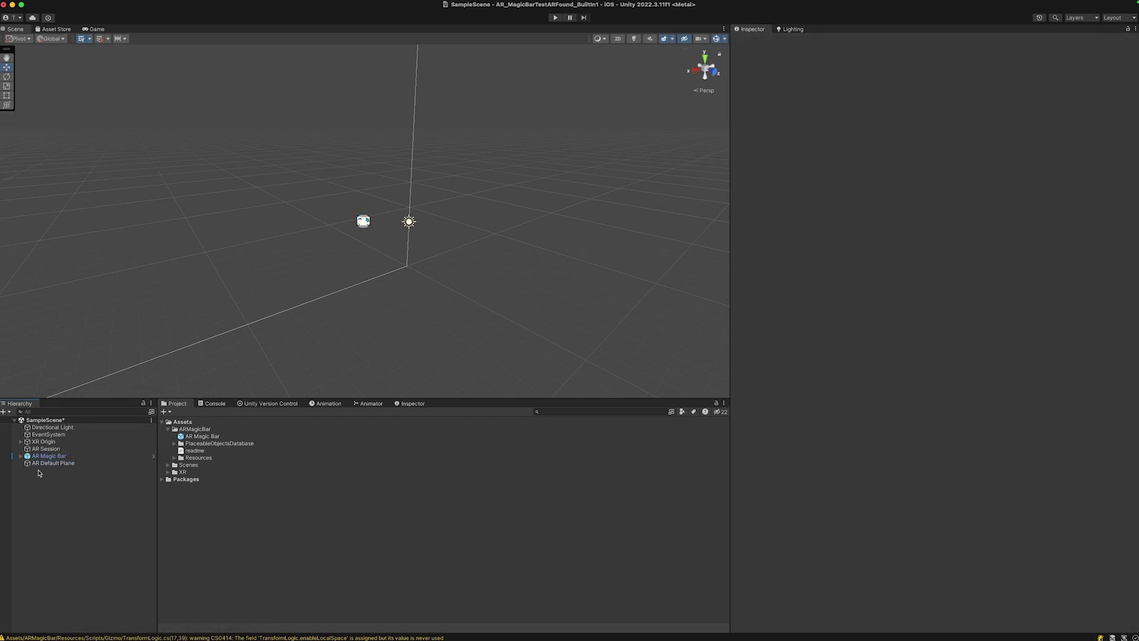
pyautogui.moveTo(47, 463); pyautogui.dragTo(190, 423)
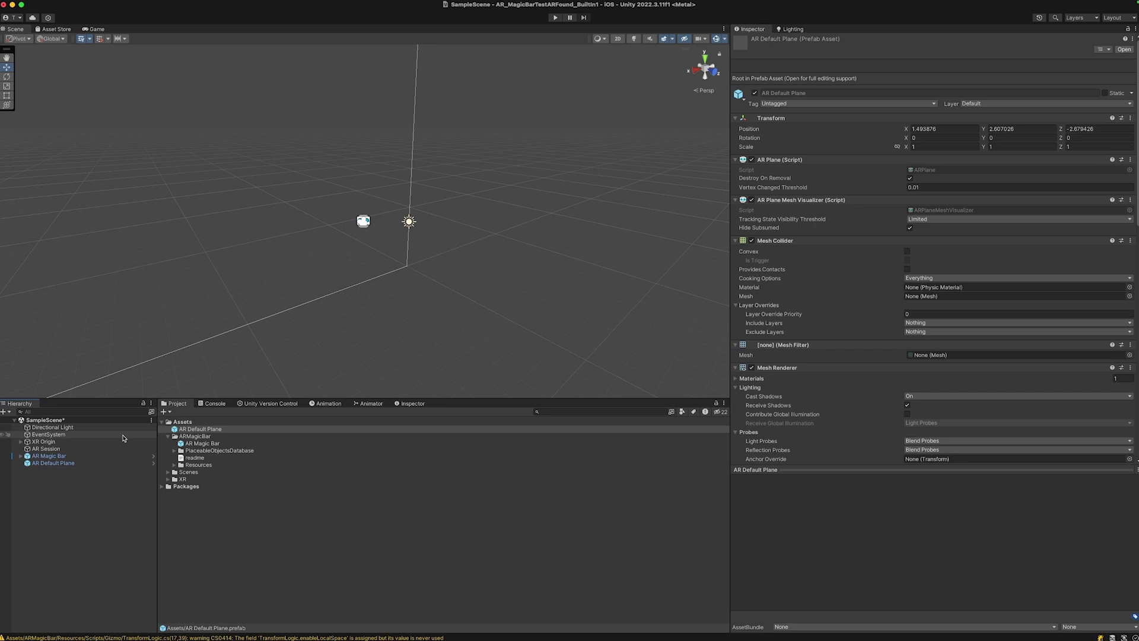
# Delete the AR Default Plane instance from SampleScene and expand XR Origin down to its Main Camera
pyautogui.click(51, 462)
pyautogui.press('super+BackSpace')
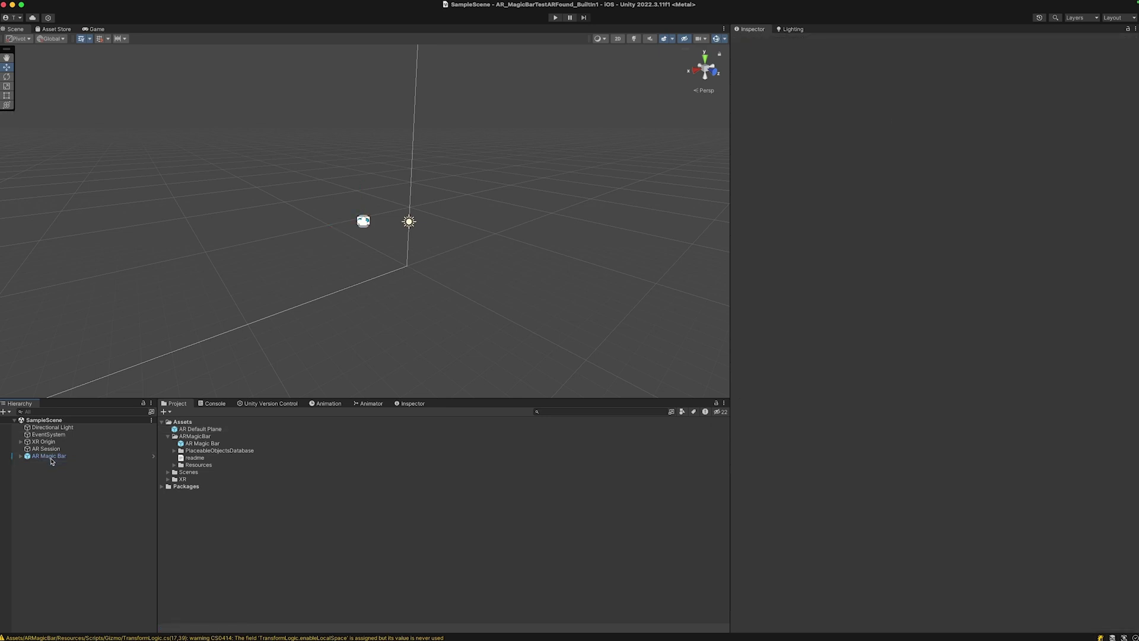
pyautogui.click(20, 441)
pyautogui.click(26, 448)
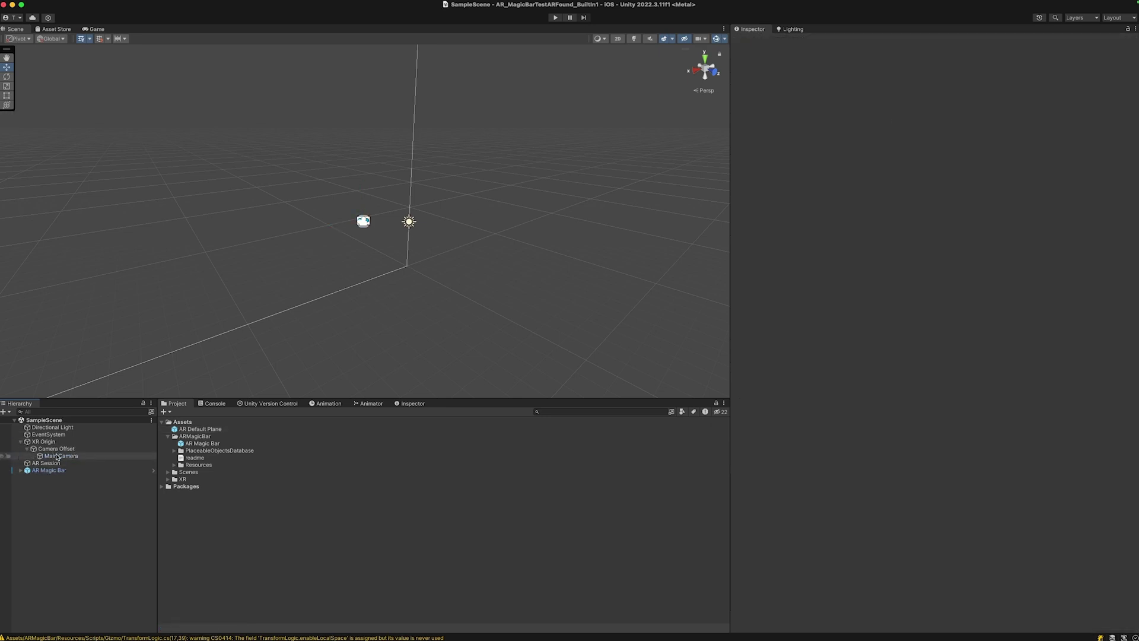
# Add an AR Plane Manager component to XR Origin and assign the AR Default Plane asset as its plane prefab
pyautogui.click(43, 442)
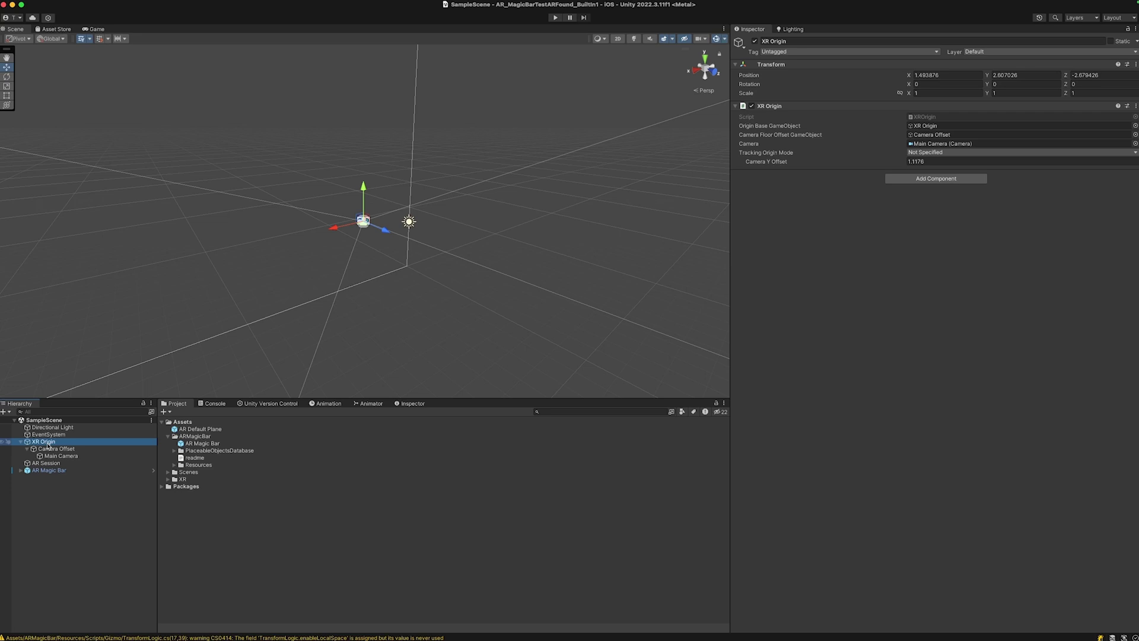
pyautogui.click(965, 180)
pyautogui.write('A')
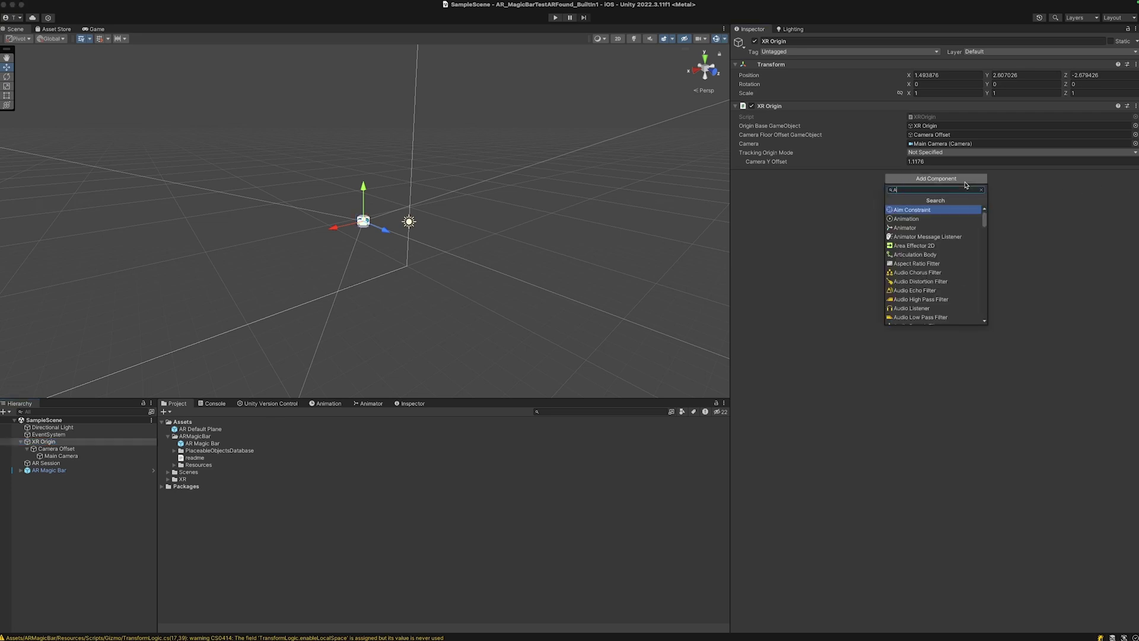
pyautogui.write('R Plane')
pyautogui.press('Down')
pyautogui.press('Down')
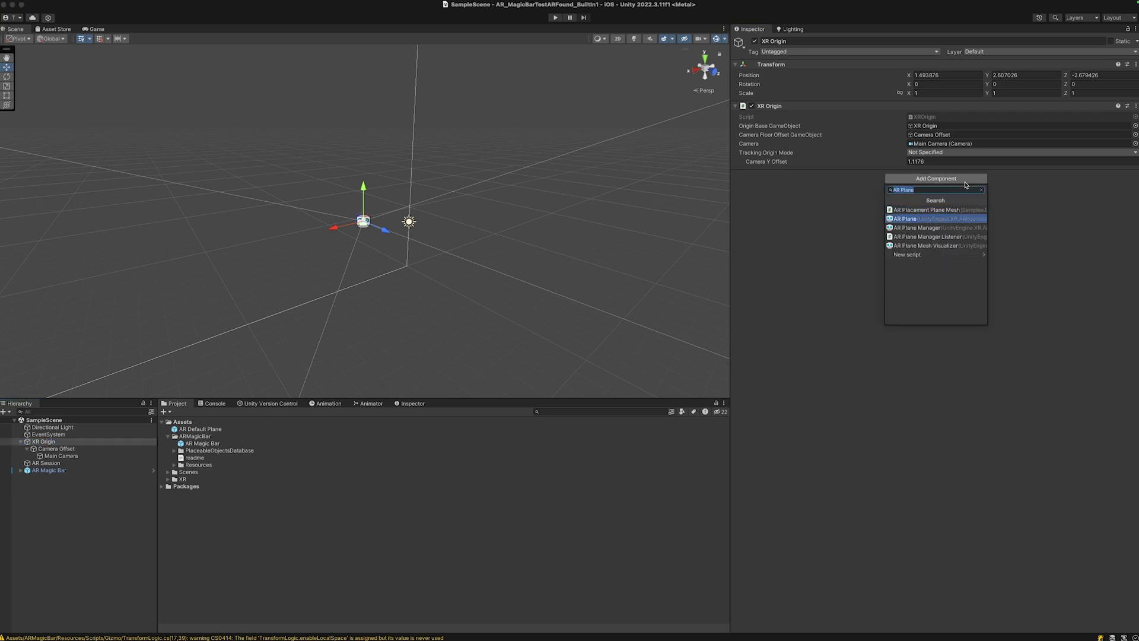
pyautogui.press('Return')
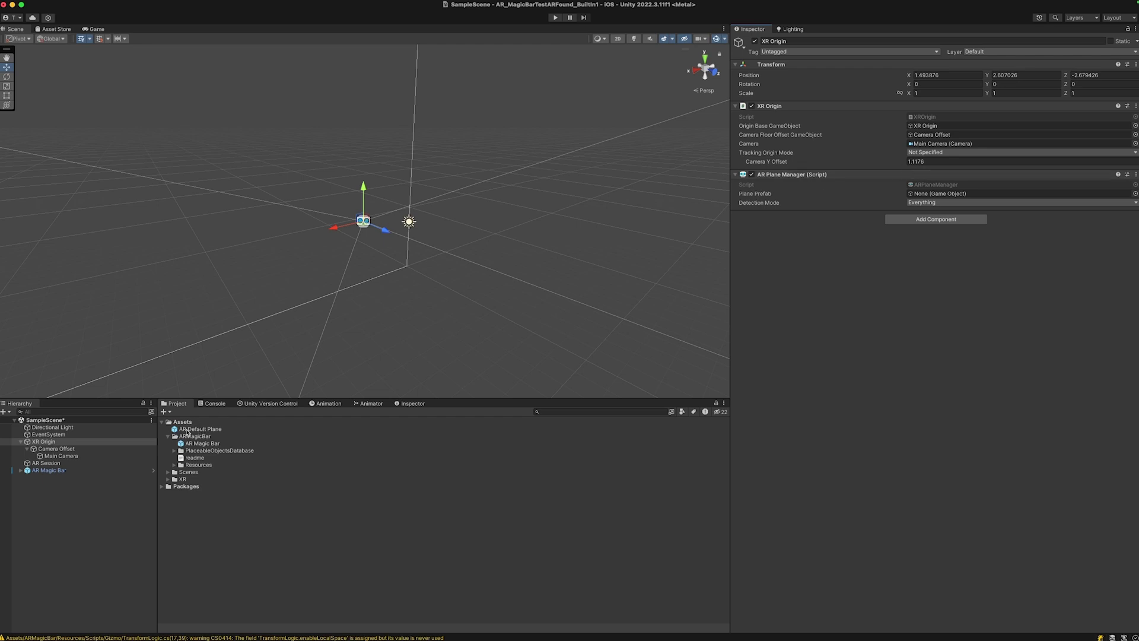
pyautogui.moveTo(187, 432); pyautogui.dragTo(949, 193)
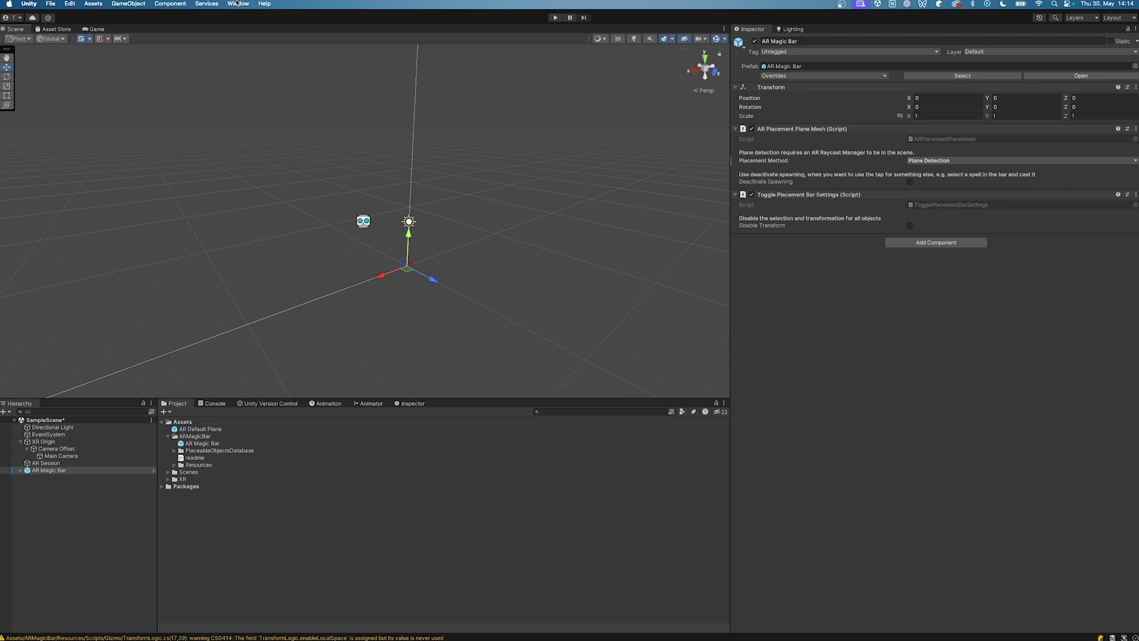
# Open the XR Environment view and install the sample simulation environments, importing the complete XRSimEnvironments package
pyautogui.click(238, 3)
pyautogui.moveTo(279, 237)
pyautogui.moveTo(364, 238)
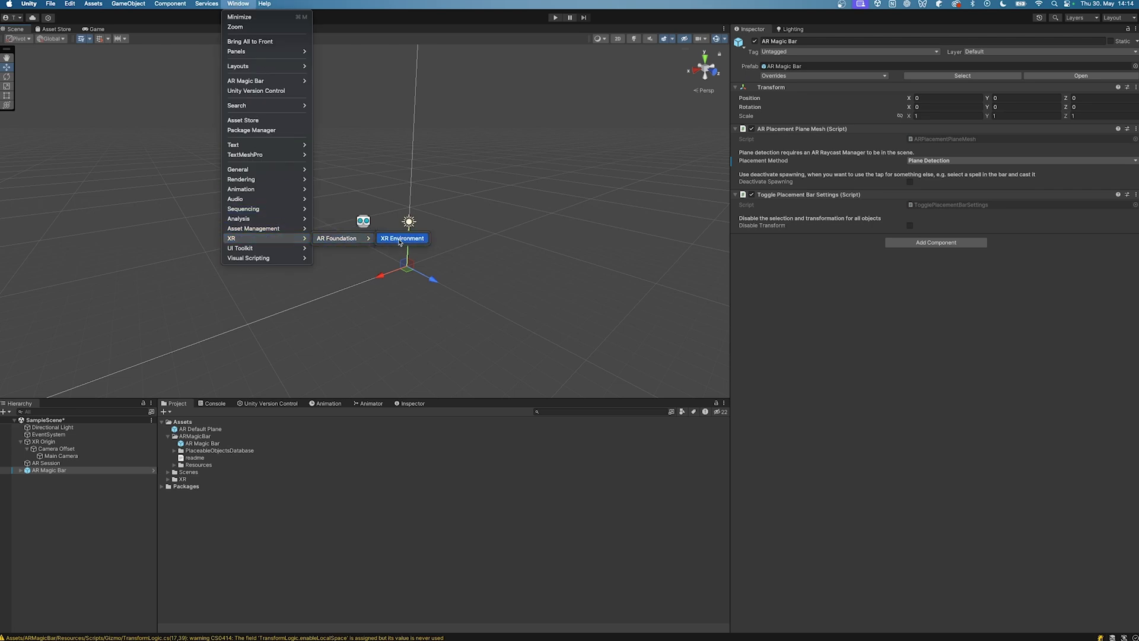
pyautogui.click(399, 241)
pyautogui.click(341, 74)
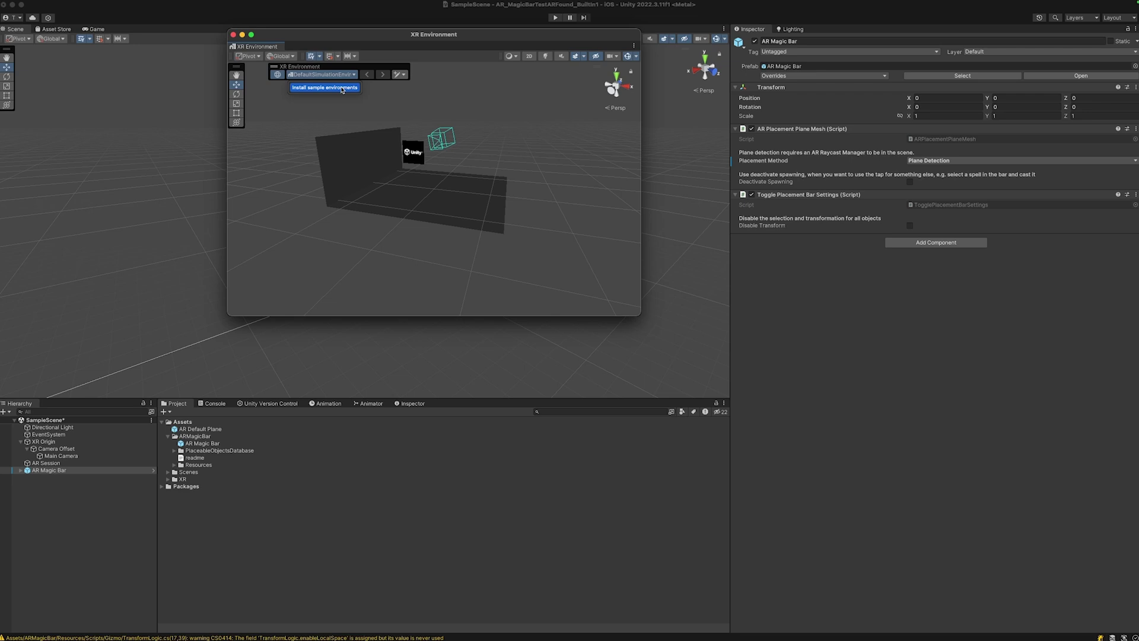
pyautogui.click(342, 88)
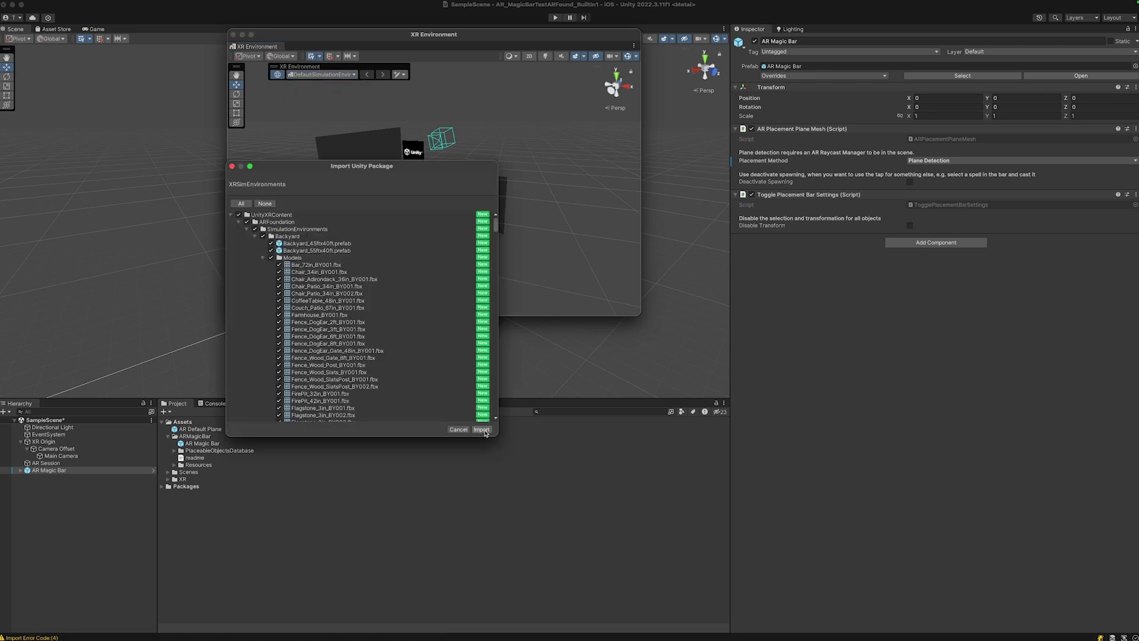
pyautogui.click(481, 430)
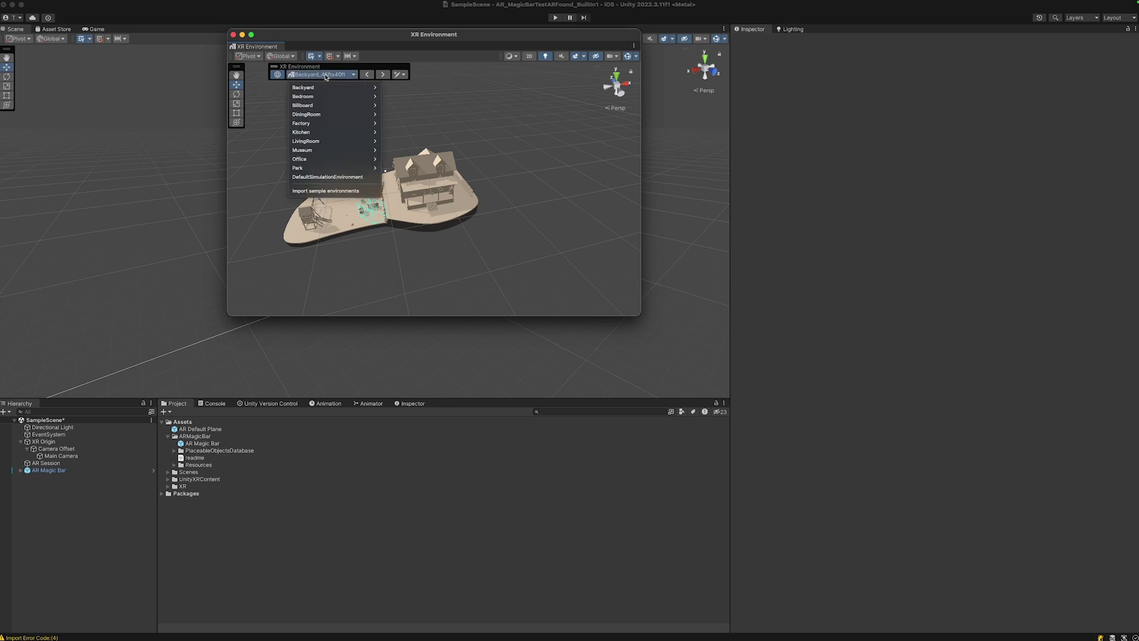
# Look over the list of imported simulation environments and the backyard model, and close the XR Environment window
pyautogui.click(343, 76)
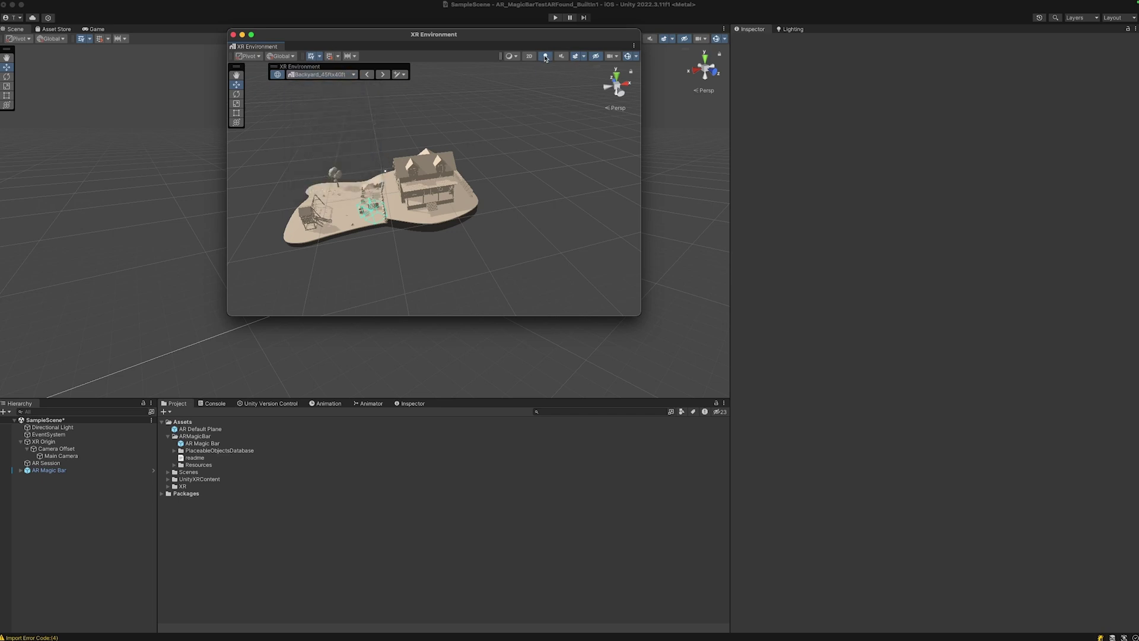
pyautogui.moveTo(472, 133); pyautogui.dragTo(539, 130, button='right')
pyautogui.press('w')
pyautogui.click(233, 34)
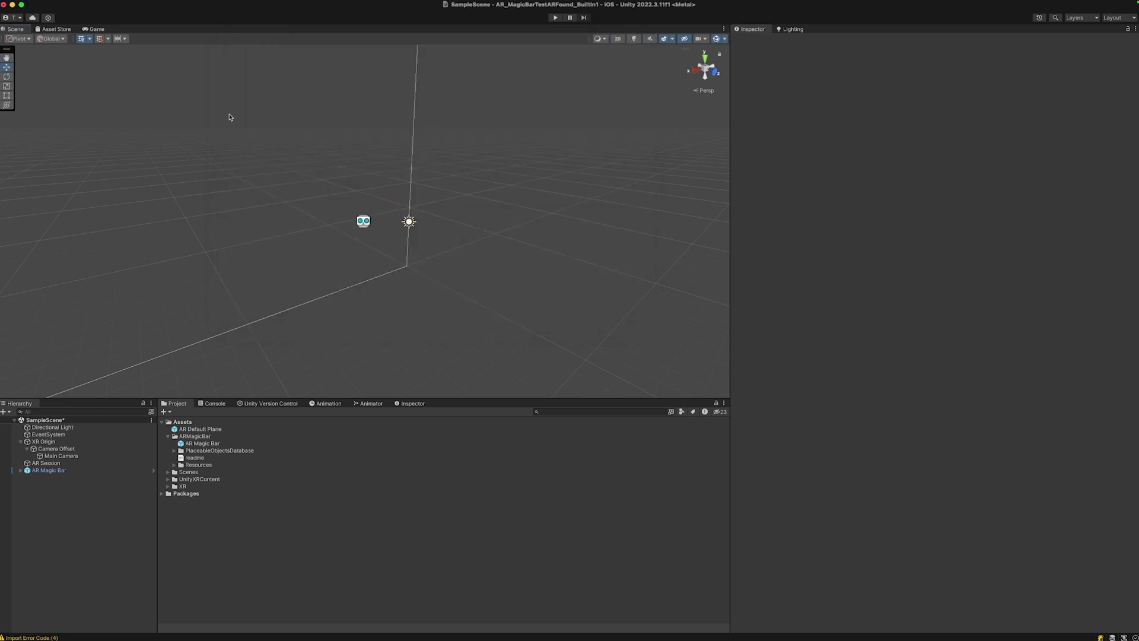
# Run the scene in the Game view and lower the Directional Light's intensity to 0.22 during play
pyautogui.click(100, 30)
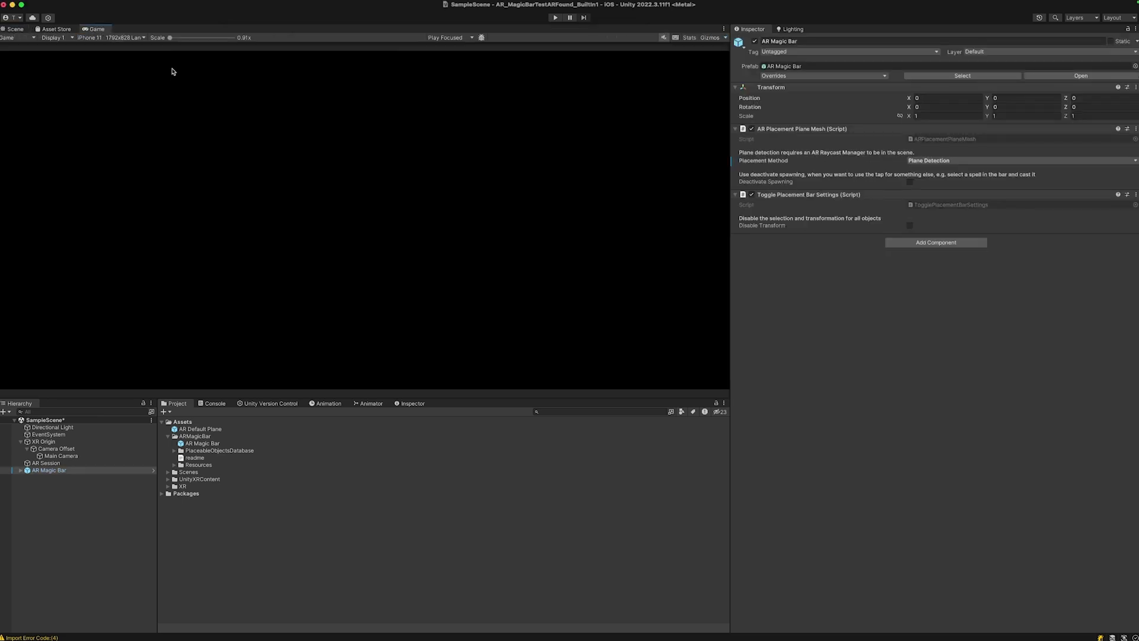
pyautogui.click(556, 17)
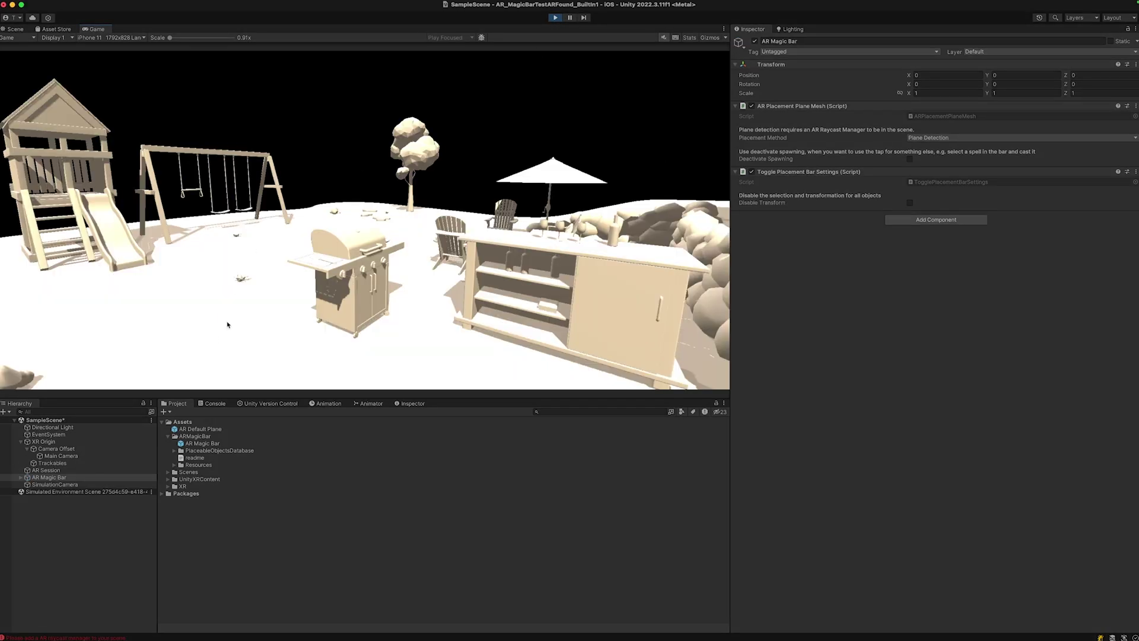
pyautogui.click(53, 427)
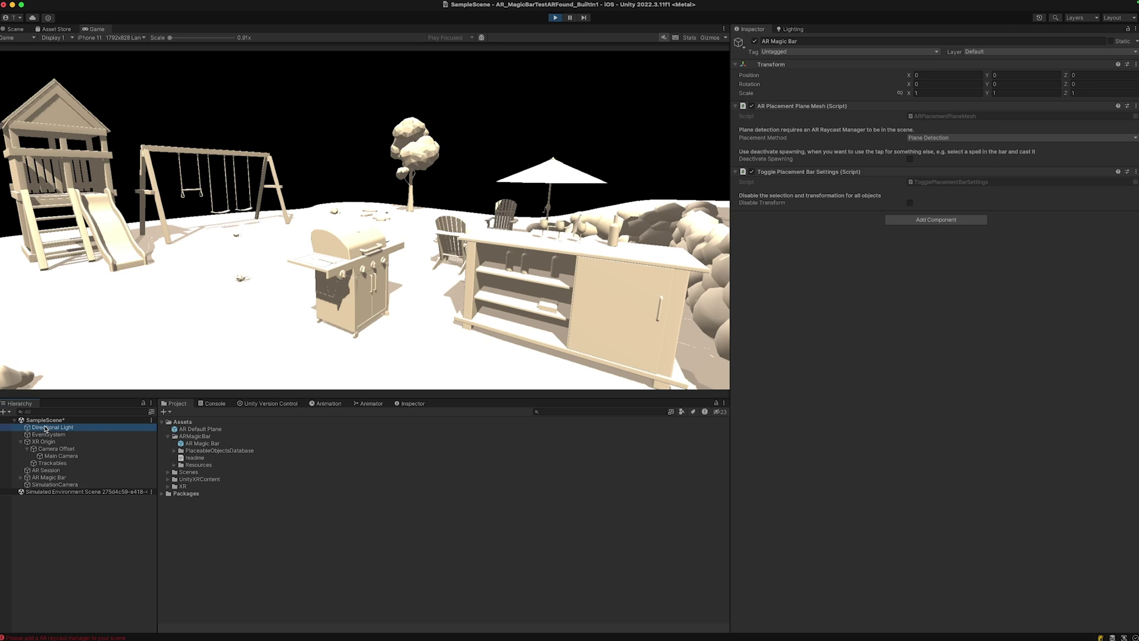
pyautogui.moveTo(756, 148); pyautogui.dragTo(738, 152)
# Move through the simulated backyard in play mode to check plane detection on the ground
pyautogui.moveTo(464, 202); pyautogui.dragTo(339, 426, button='right')
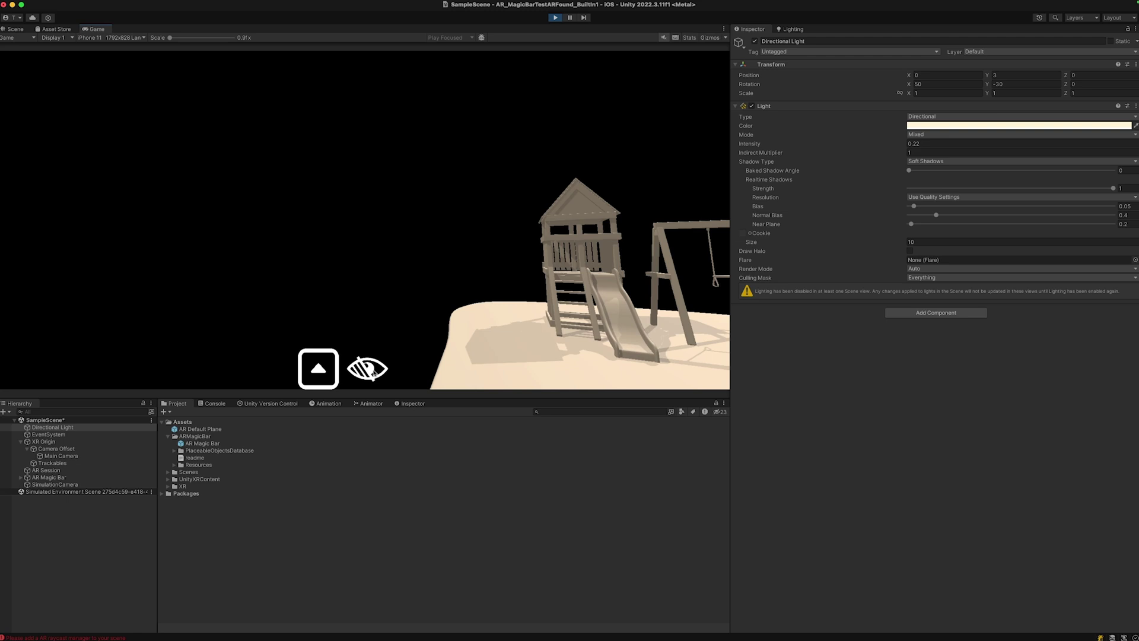
pyautogui.moveTo(387, 316); pyautogui.dragTo(534, 337, button='right')
pyautogui.press('s')
pyautogui.press('s')
pyautogui.moveTo(323, 298); pyautogui.dragTo(363, 321, button='right')
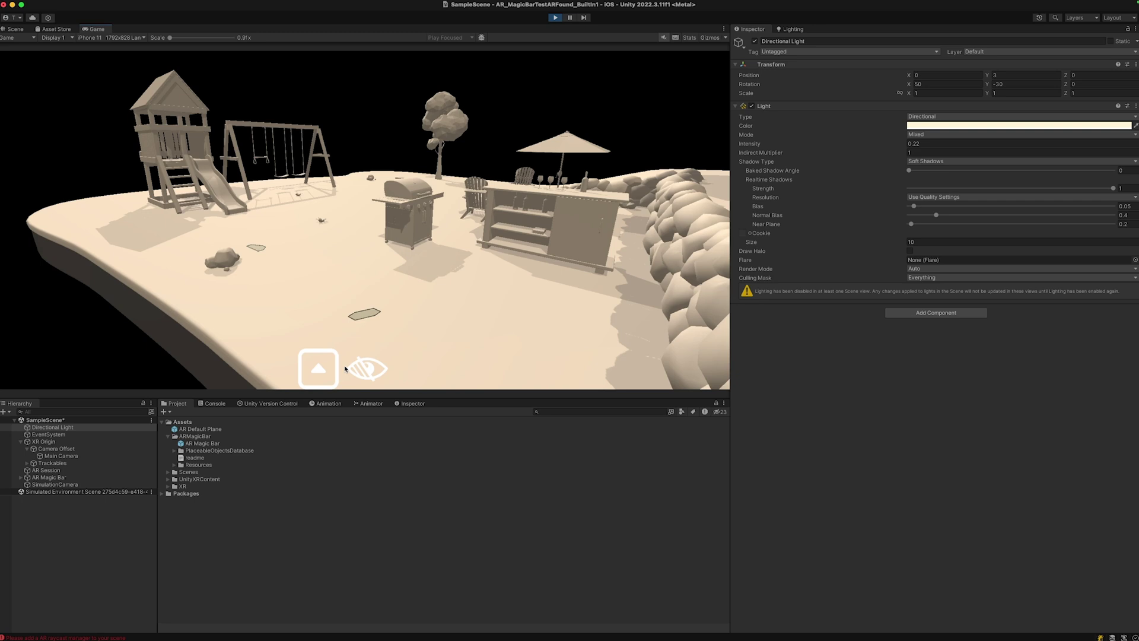
pyautogui.press('w')
pyautogui.moveTo(433, 328); pyautogui.dragTo(456, 318, button='right')
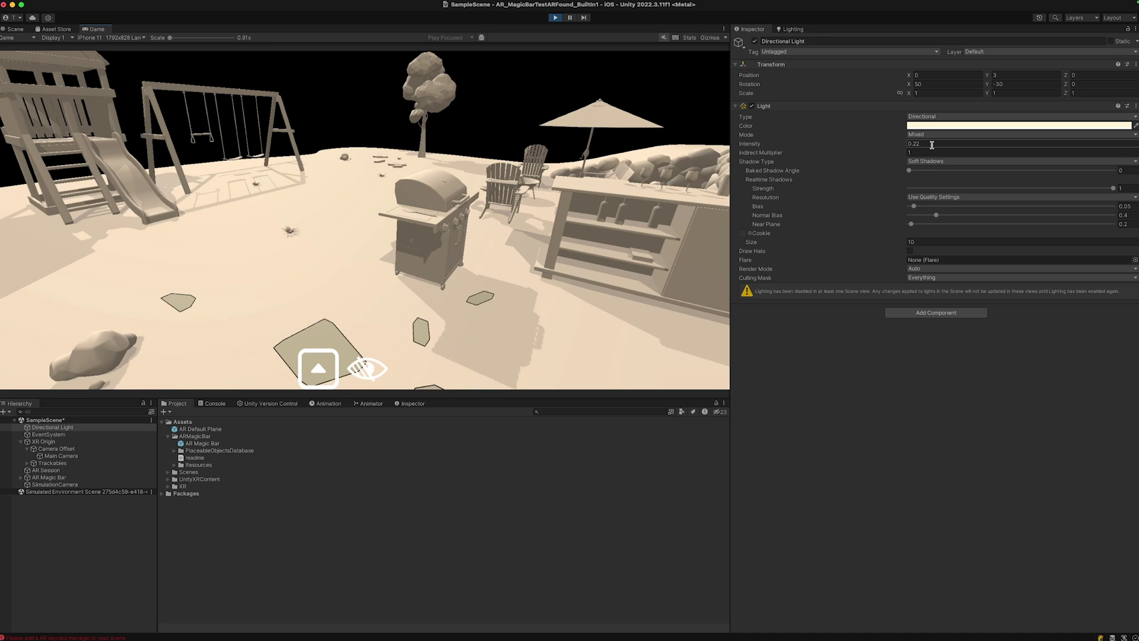
# Stop play mode and set the Directional Light's intensity to 0.2 in the scene
pyautogui.click(556, 17)
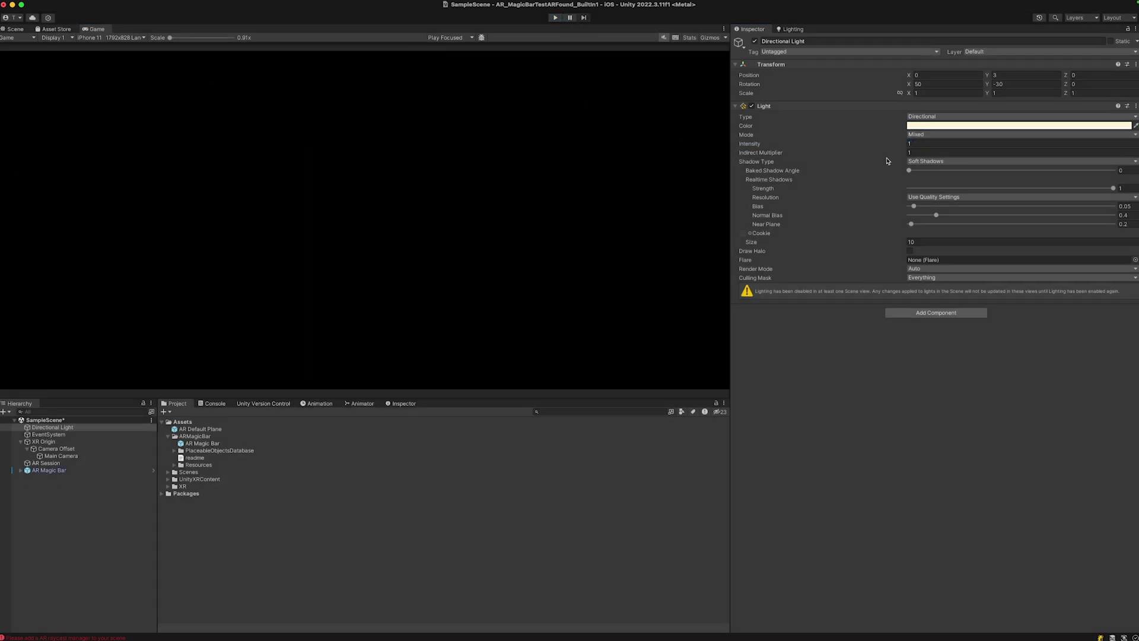
pyautogui.click(916, 143)
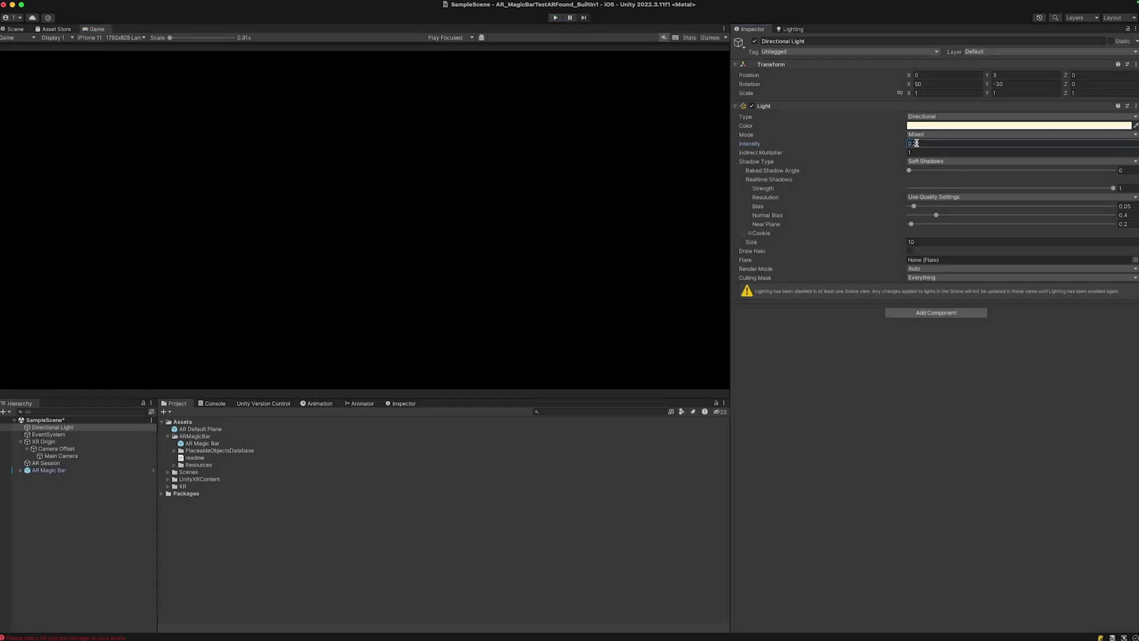
# Check the AR Magic Bar's plane detection requirement, add an AR Raycast Manager component to XR Origin and save the scene
pyautogui.click(49, 470)
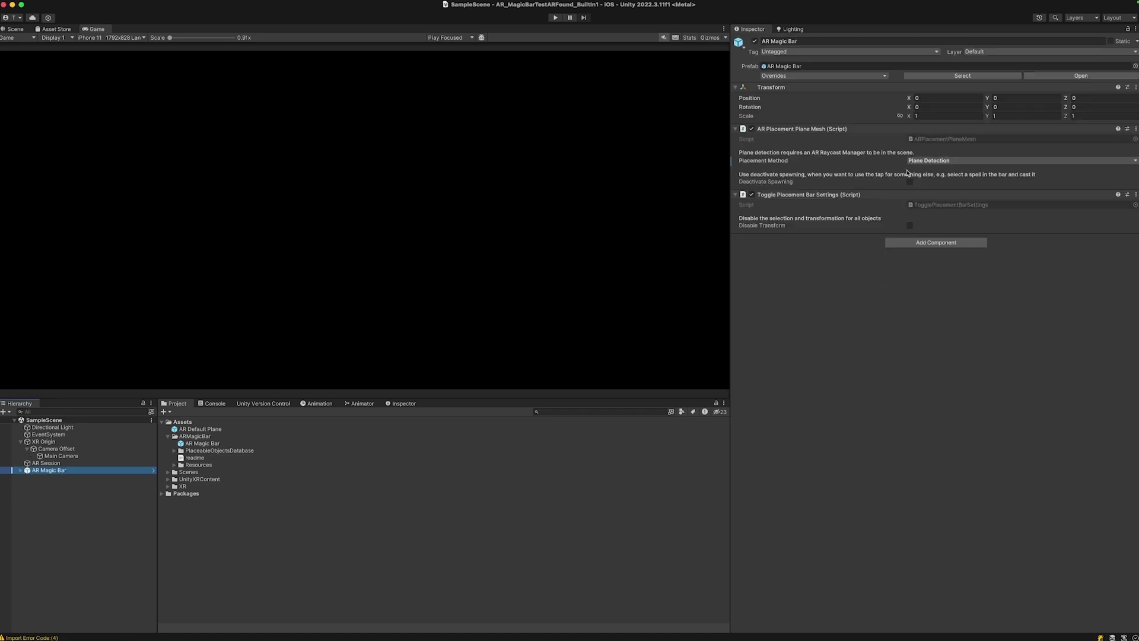
pyautogui.click(65, 443)
pyautogui.click(919, 219)
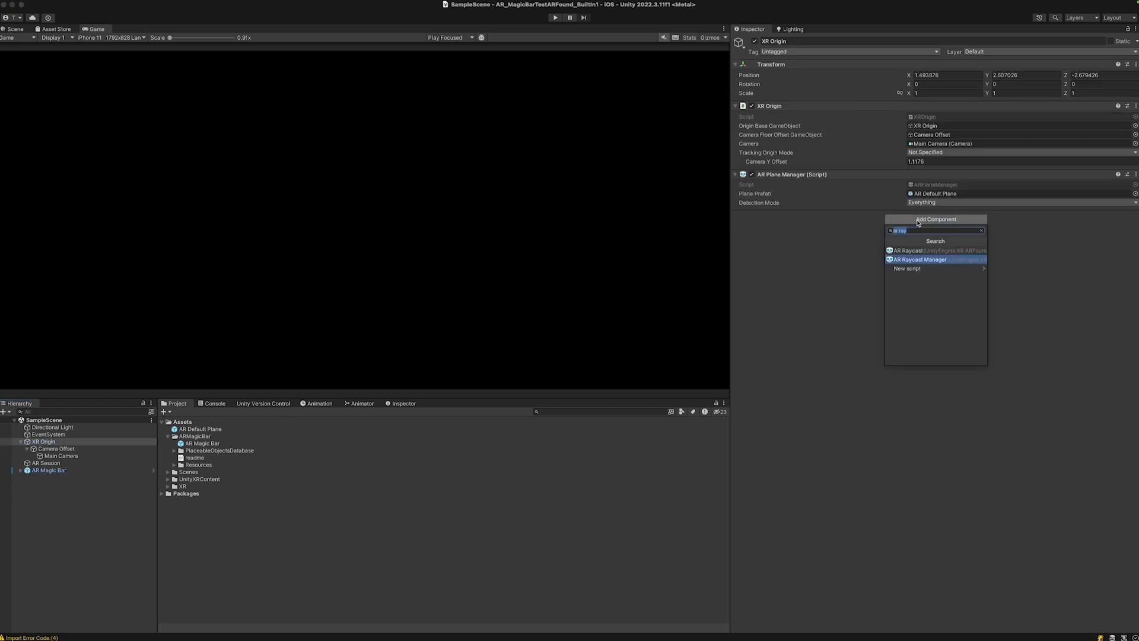
pyautogui.click(920, 259)
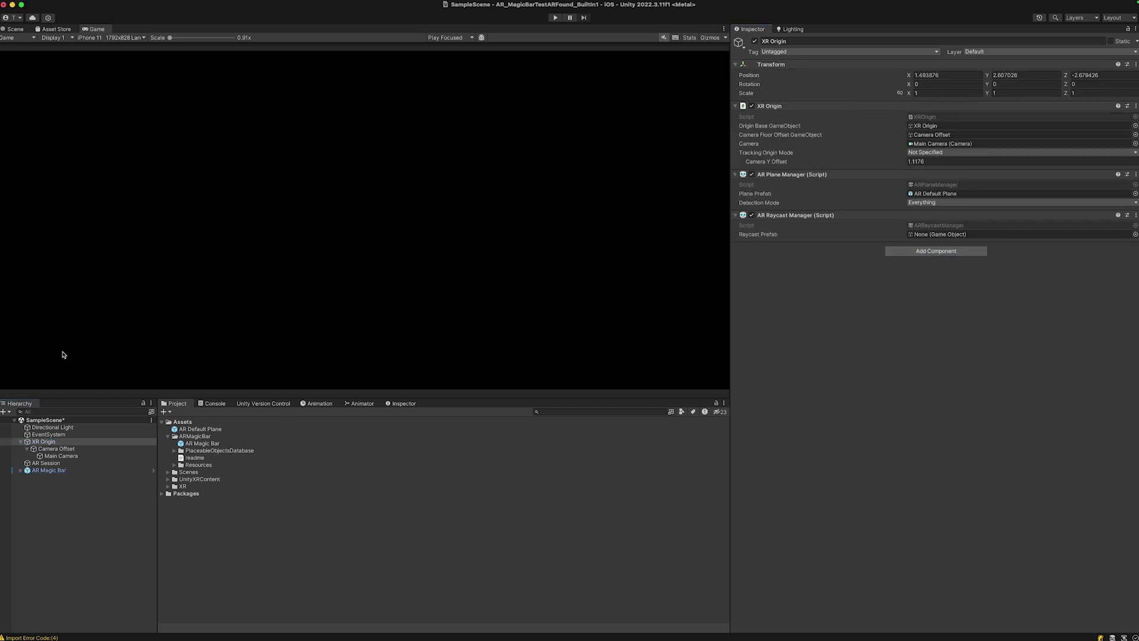
pyautogui.press('super+s')
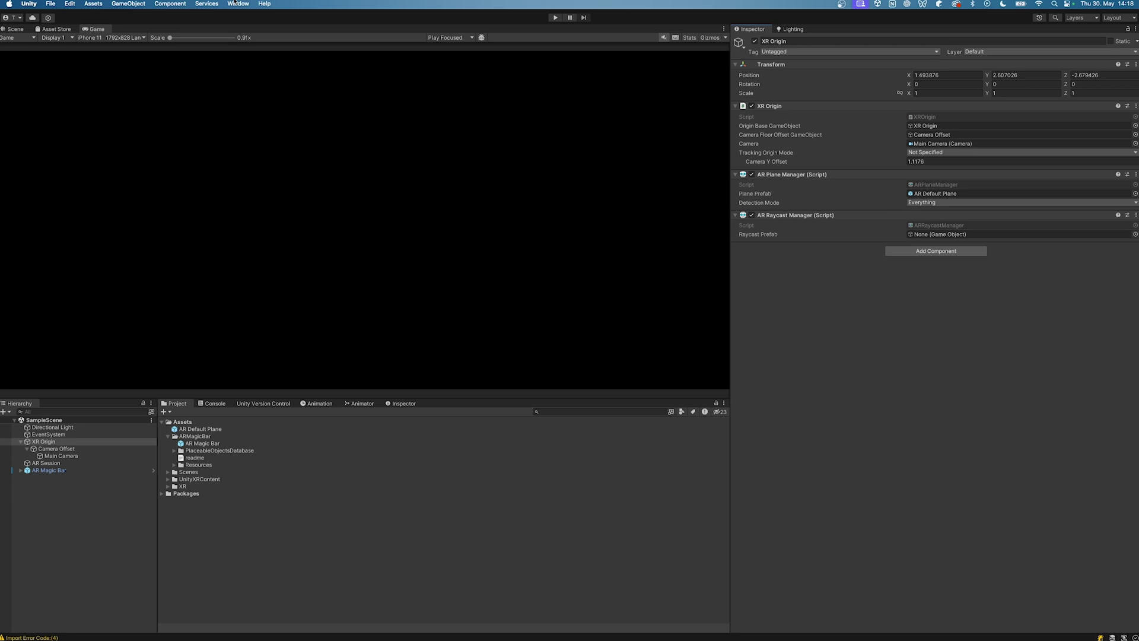
# Open the AR Magic Bar's Prefab and Image Editor and dock it beside the Inspector and Lighting panels
pyautogui.click(236, 4)
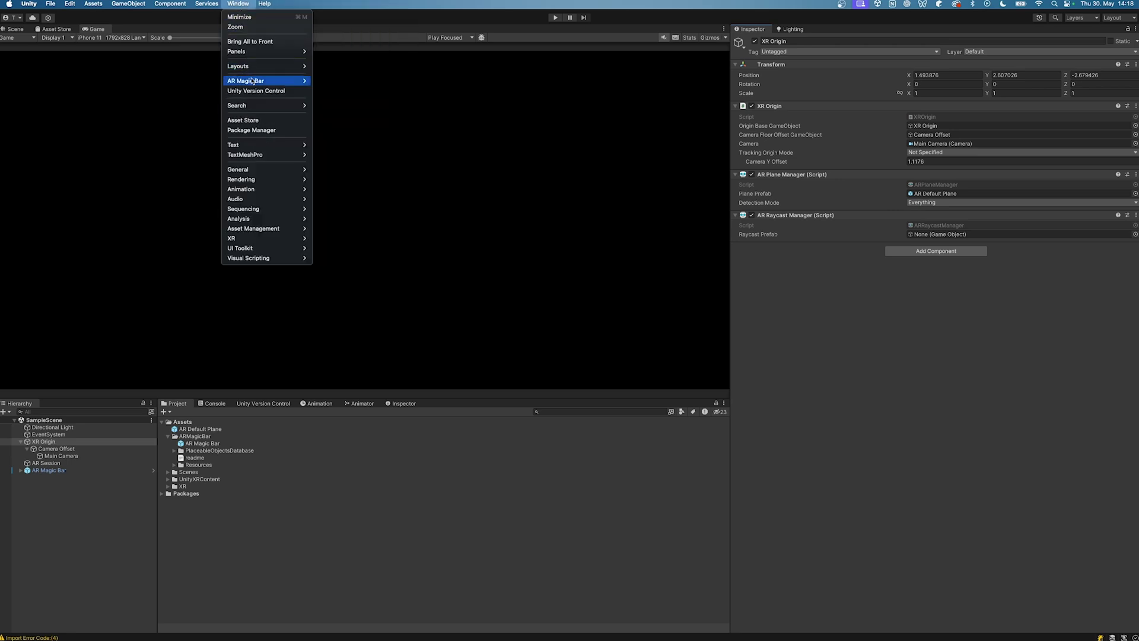
pyautogui.moveTo(267, 81)
pyautogui.click(366, 82)
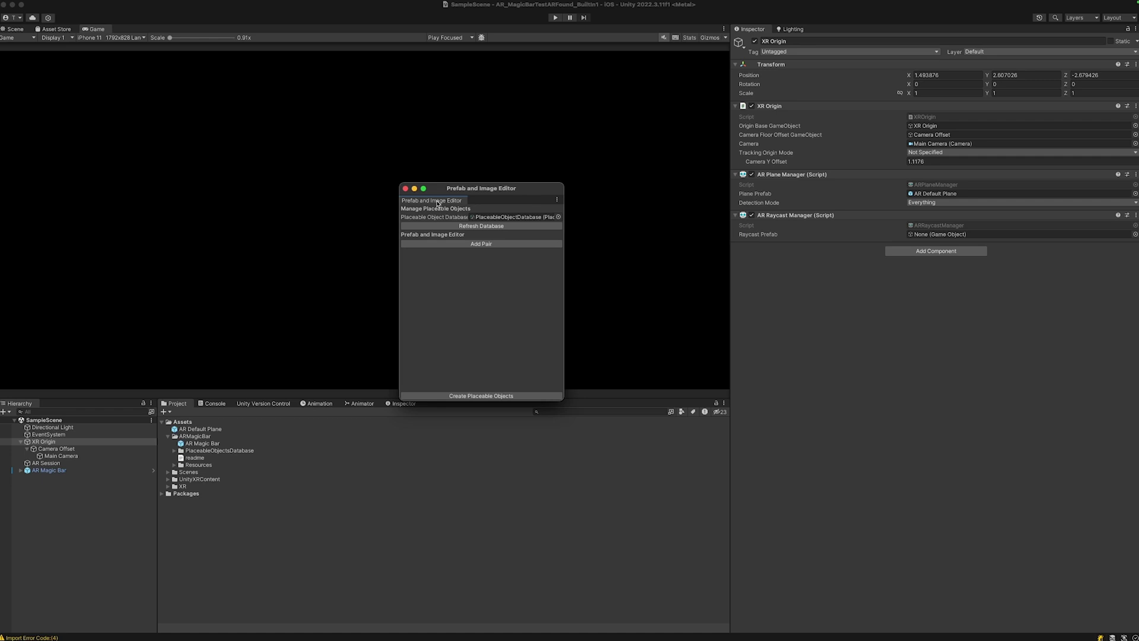
pyautogui.moveTo(437, 203); pyautogui.dragTo(829, 32)
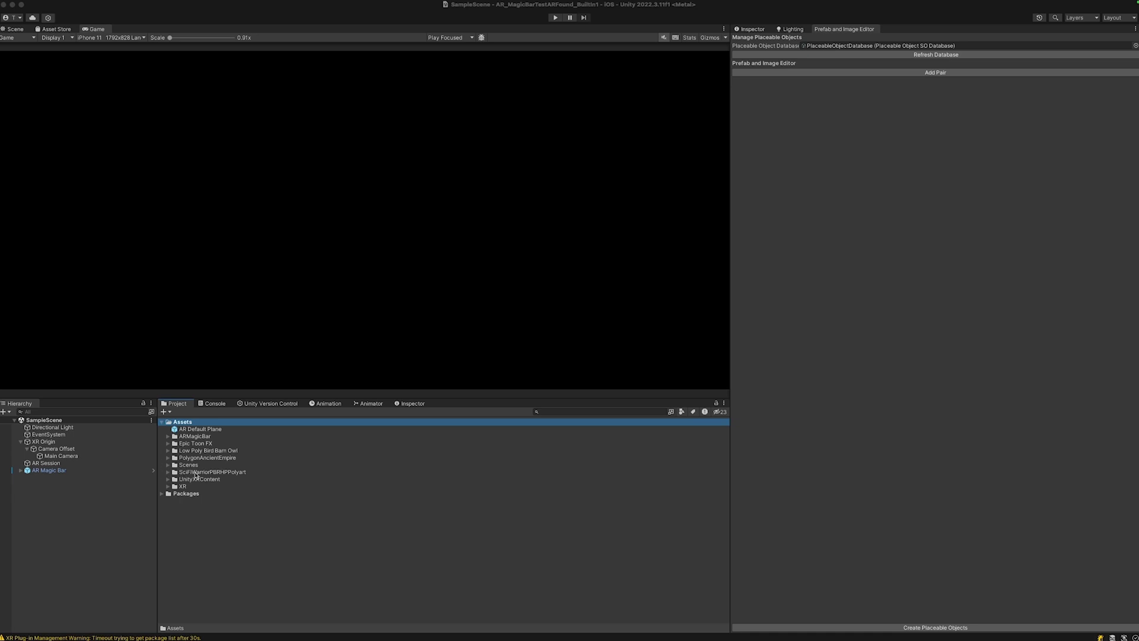
# Open the PBRCharacter prefab from the SciFiWarriorPBRHPPolyart Prefabs folder in prefab editing mode
pyautogui.click(169, 472)
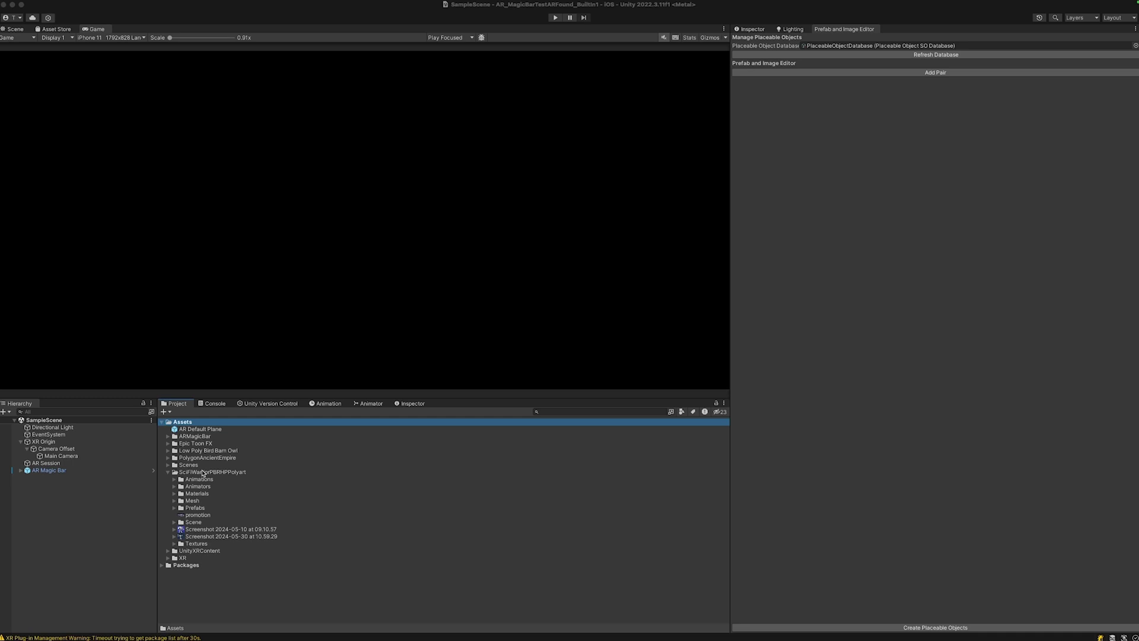
pyautogui.click(175, 509)
pyautogui.click(210, 522)
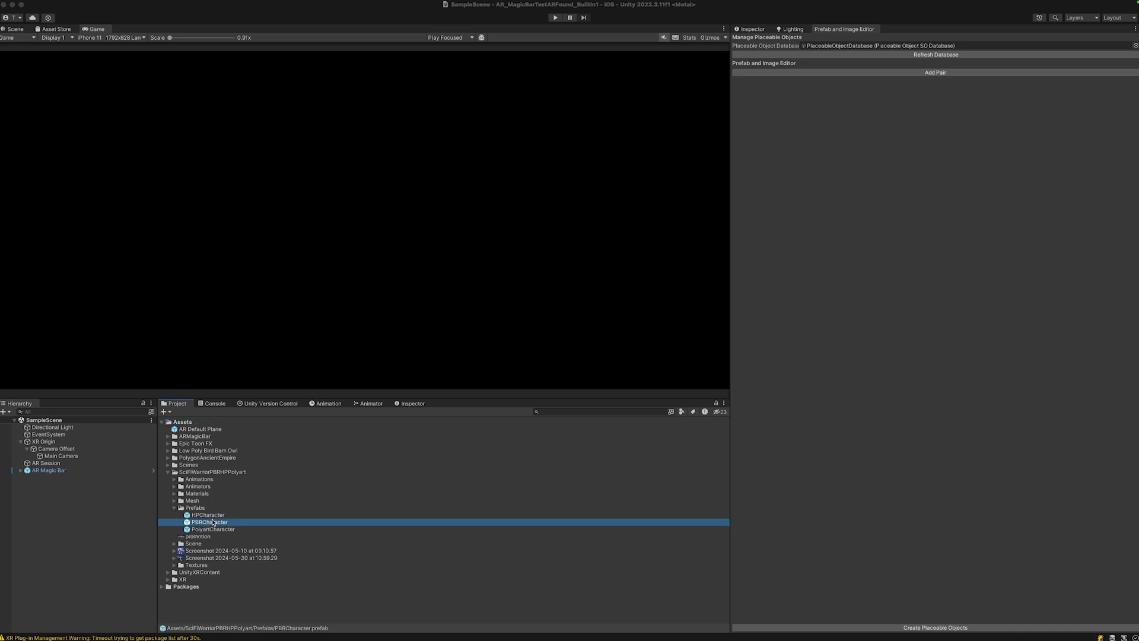
pyautogui.click(17, 29)
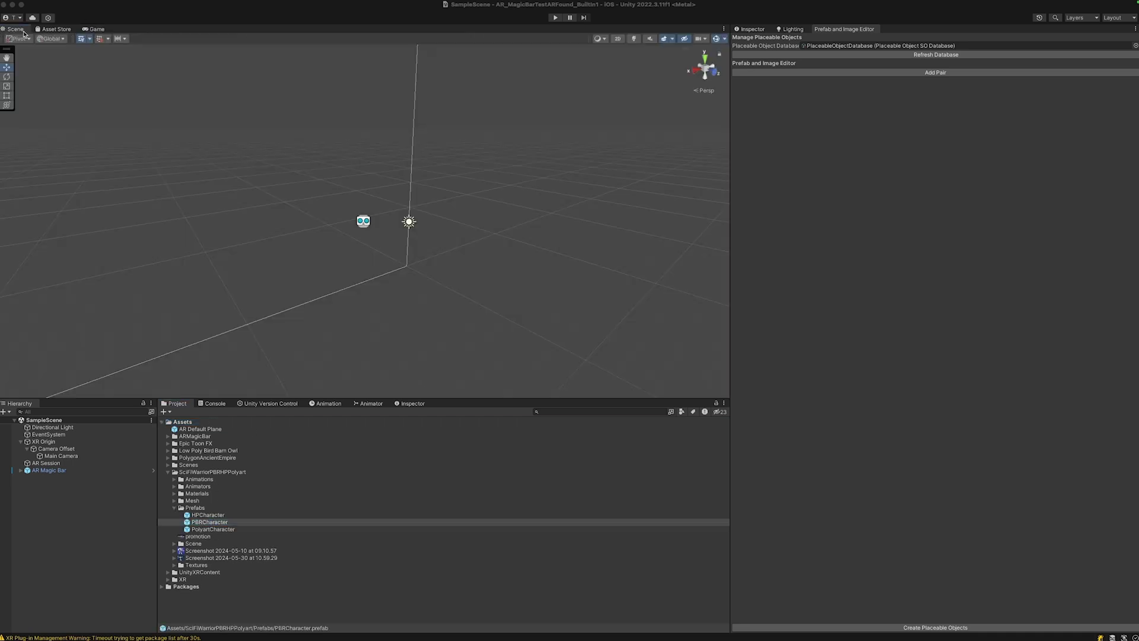
pyautogui.doubleClick(208, 522)
pyautogui.scroll(-5, 410, 268)
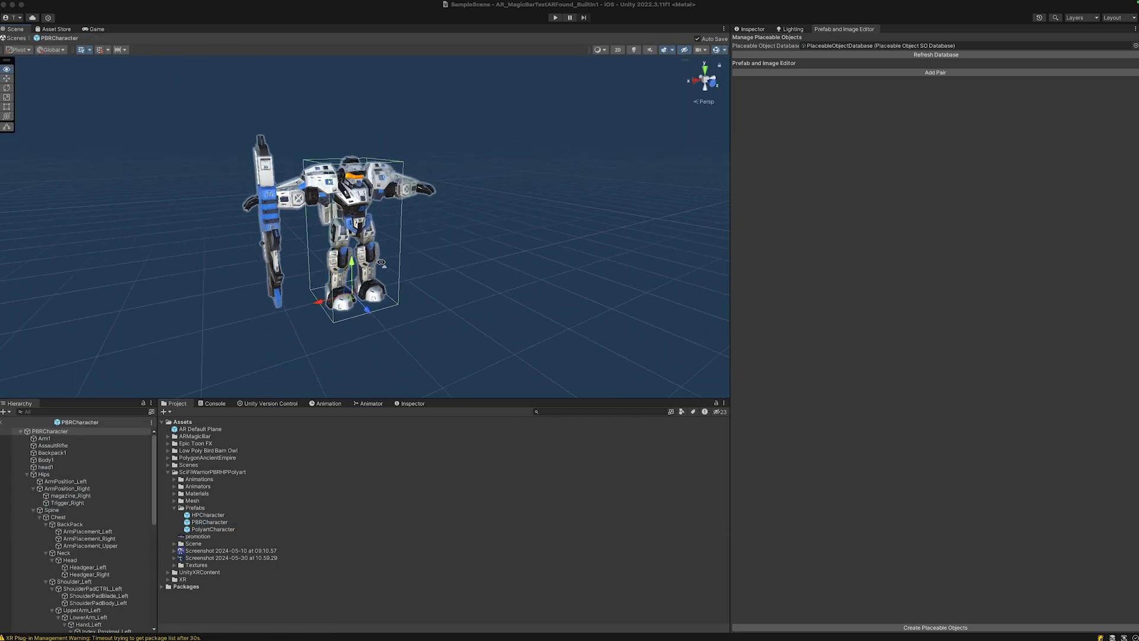
# Examine the PBRCharacter model and its Box Collider settings in the Inspector
pyautogui.keyDown('alt'); pyautogui.moveTo(409, 268); pyautogui.dragTo(376, 264); pyautogui.keyUp('alt')
pyautogui.scroll(2, 376, 264)
pyautogui.keyDown('alt'); pyautogui.scroll(3, 375, 263); pyautogui.keyUp('alt')
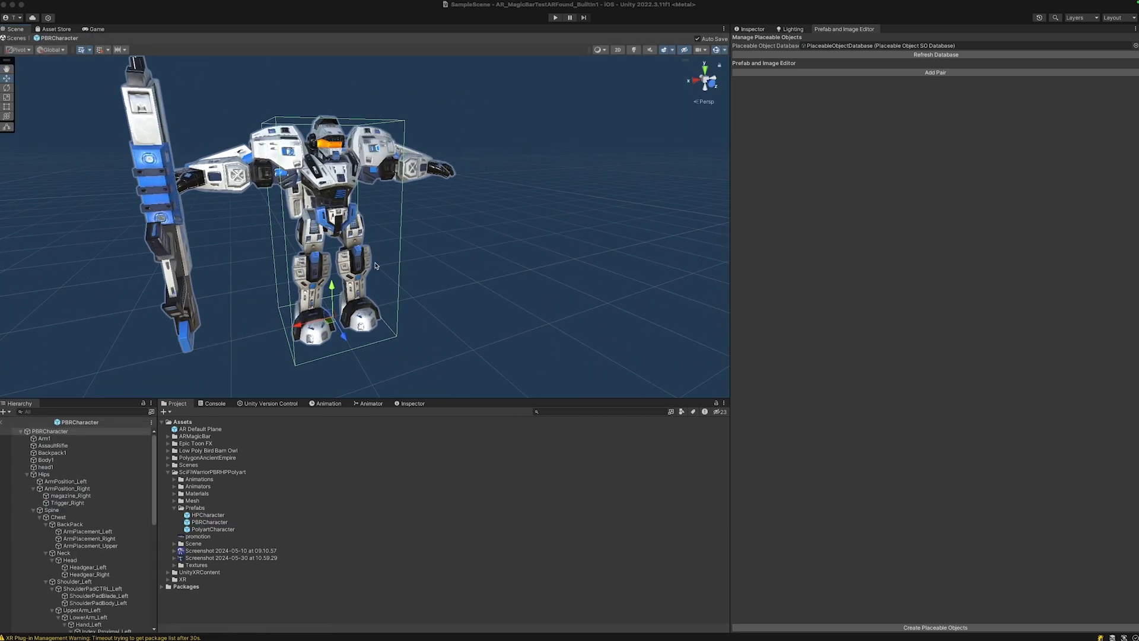
pyautogui.click(754, 30)
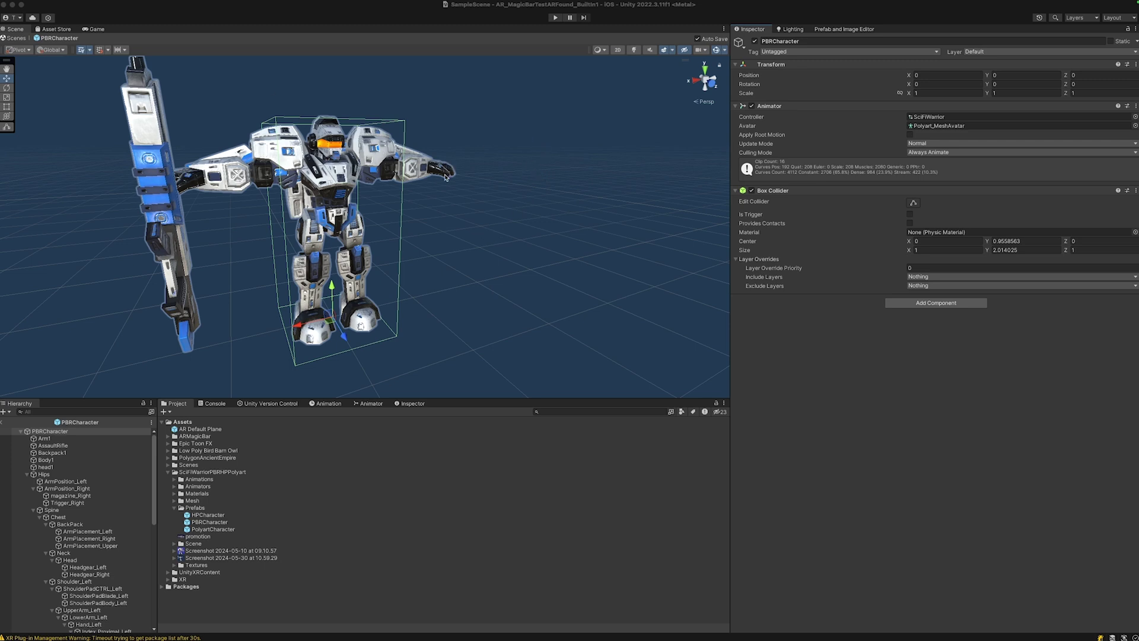
pyautogui.moveTo(445, 174); pyautogui.dragTo(431, 180, button='right')
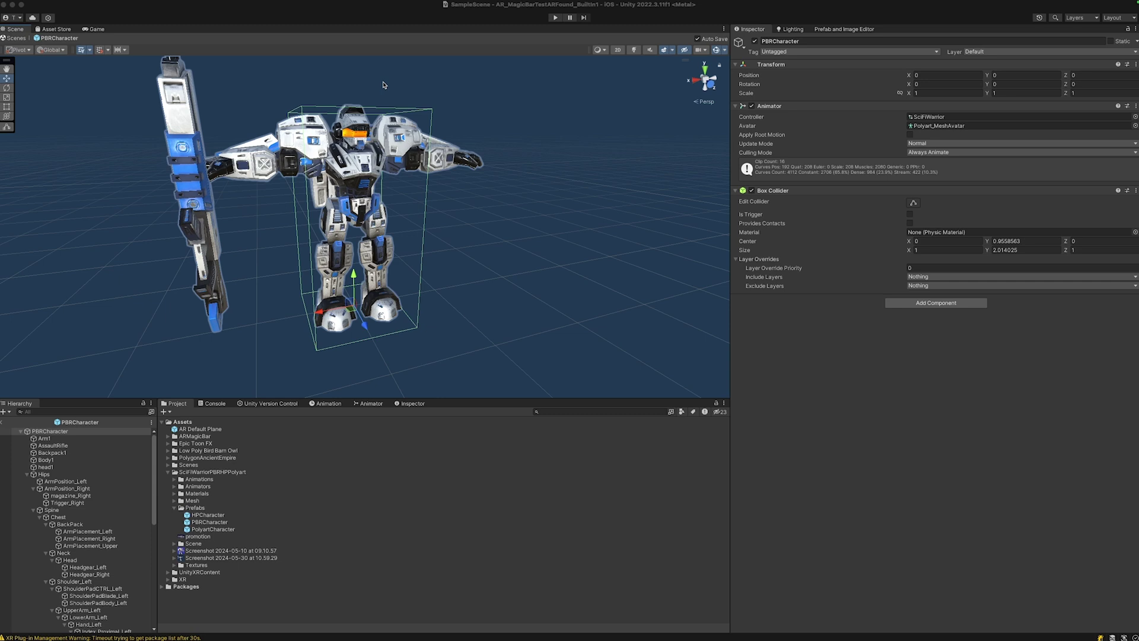
# Inspect the AssaultRifle's Skinned Mesh Renderer, toggle it off and back on, and return to the PBRCharacter root
pyautogui.click(54, 446)
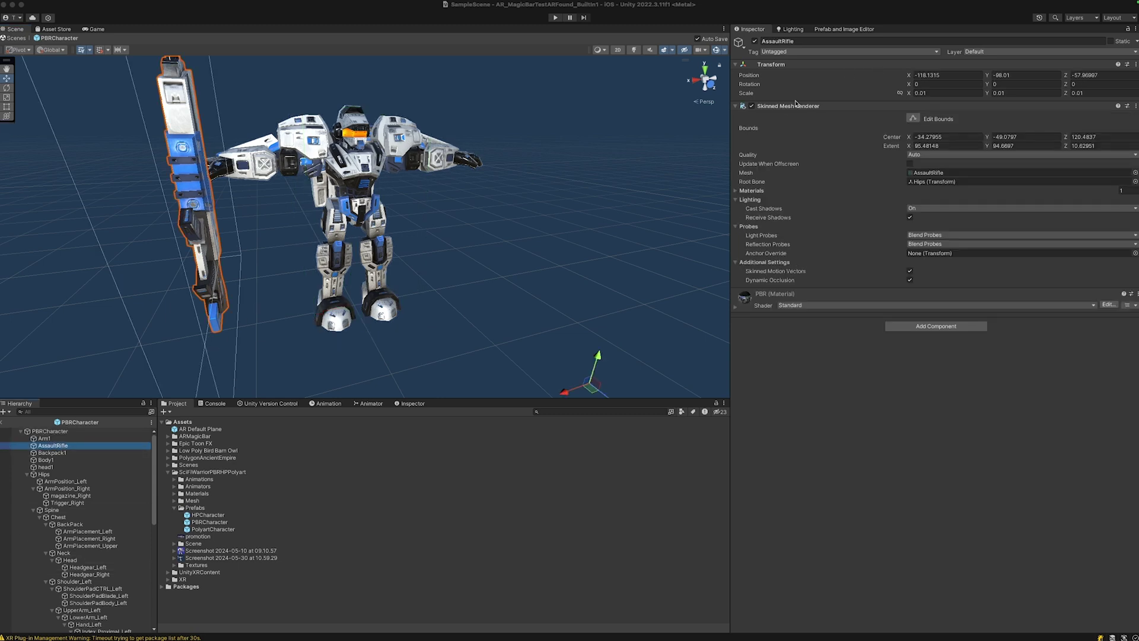
pyautogui.click(753, 106)
pyautogui.click(752, 106)
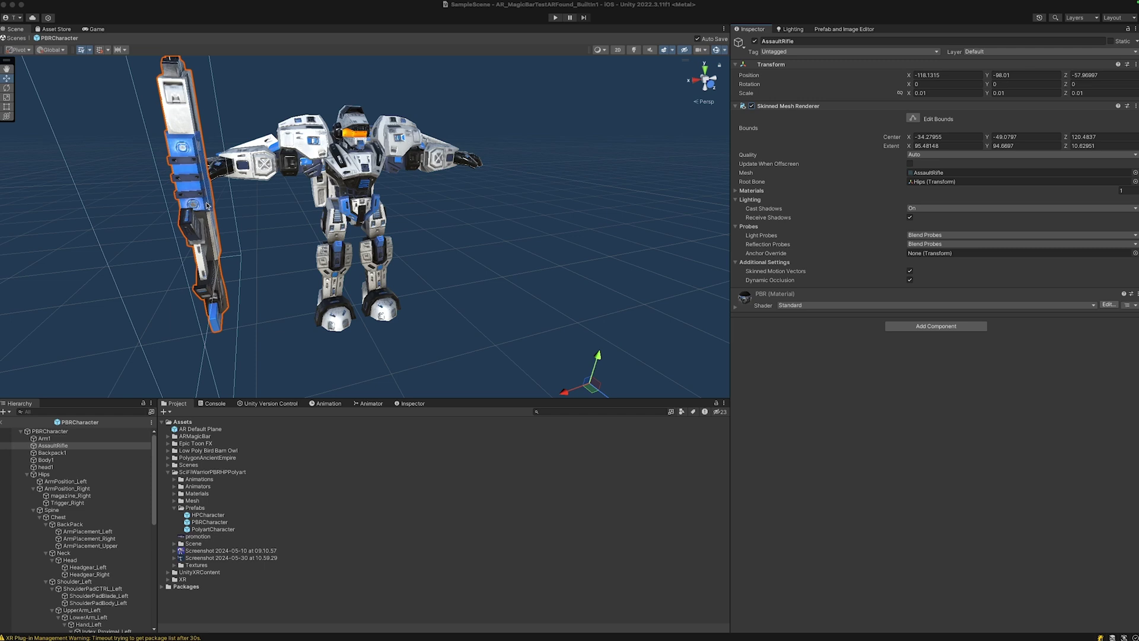
pyautogui.click(50, 431)
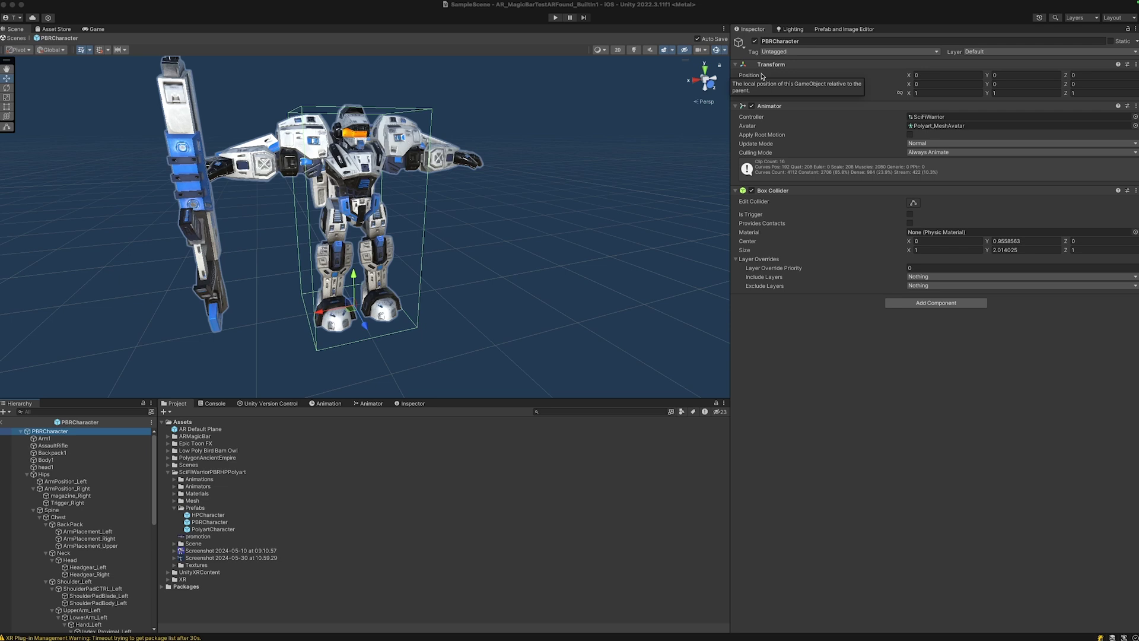
# Add a new pair in the Prefab and Image Editor and assign the PBRCharacter prefab to it
pyautogui.click(818, 29)
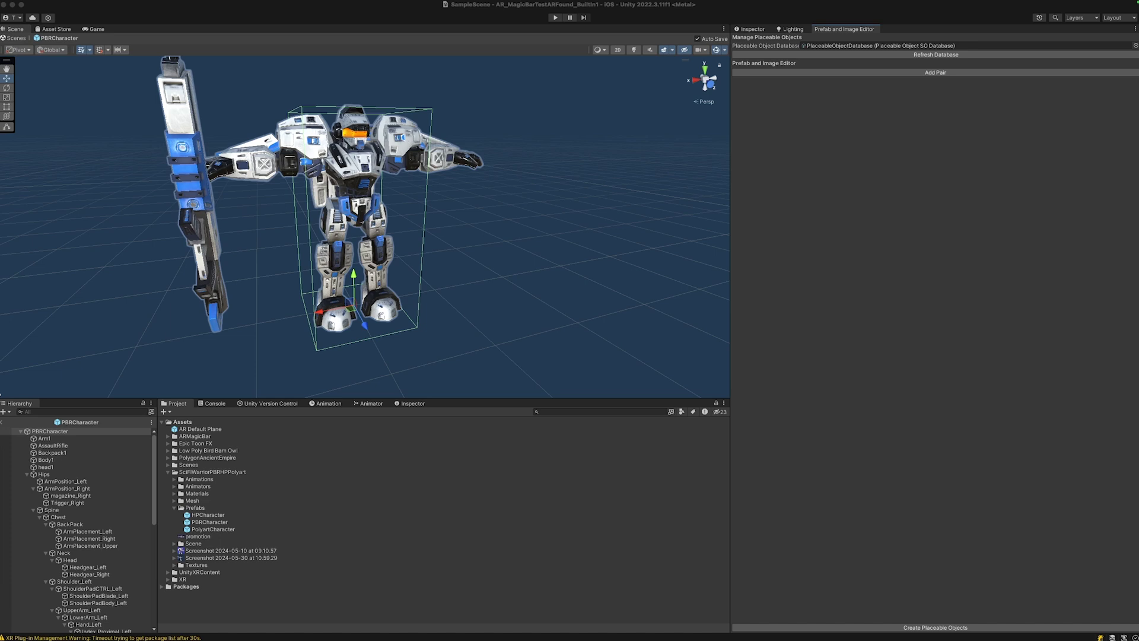
pyautogui.click(2, 421)
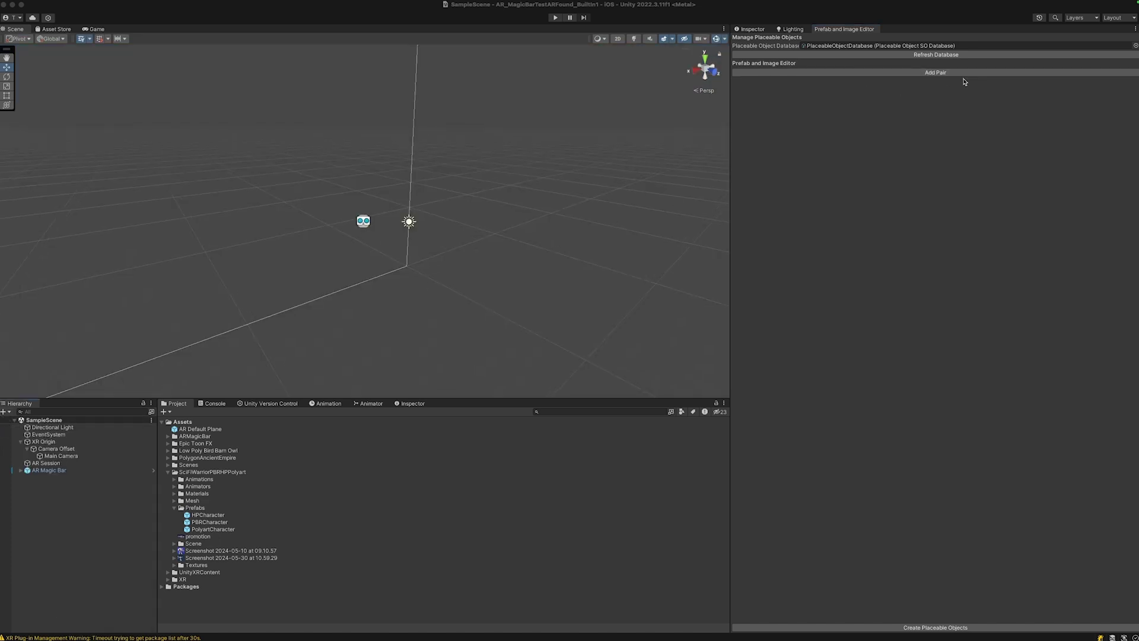
pyautogui.click(931, 76)
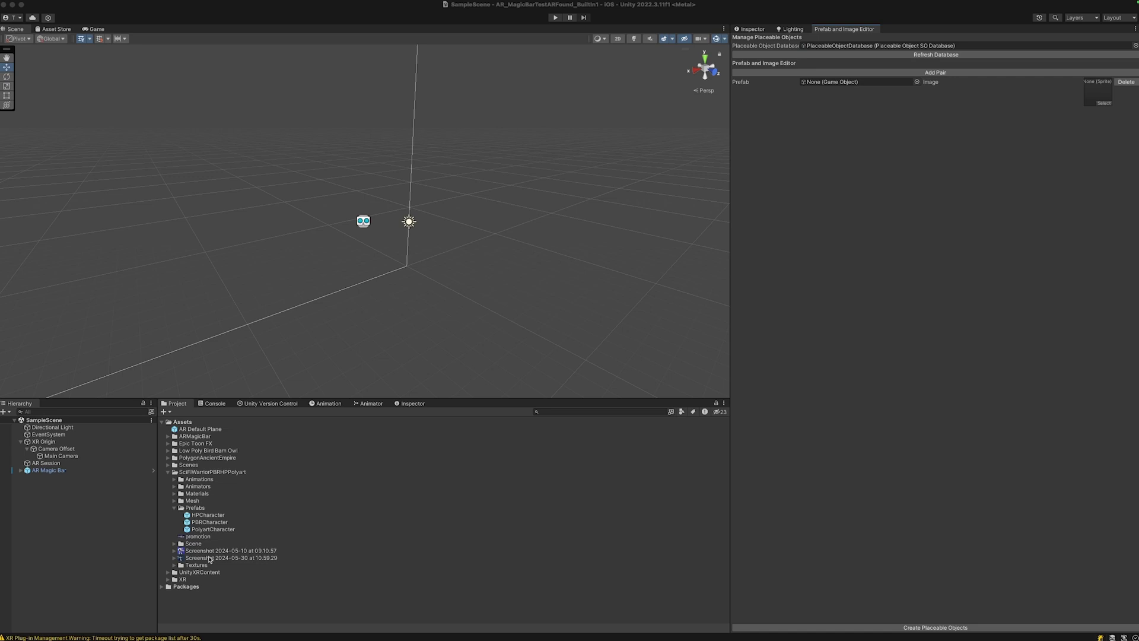
pyautogui.moveTo(196, 525); pyautogui.dragTo(872, 82)
# Reopen the PBRCharacter prefab, capture a front-view screenshot of the whole model and import it into the SciFiWarriorPBRHPPolyart folder
pyautogui.doubleClick(202, 523)
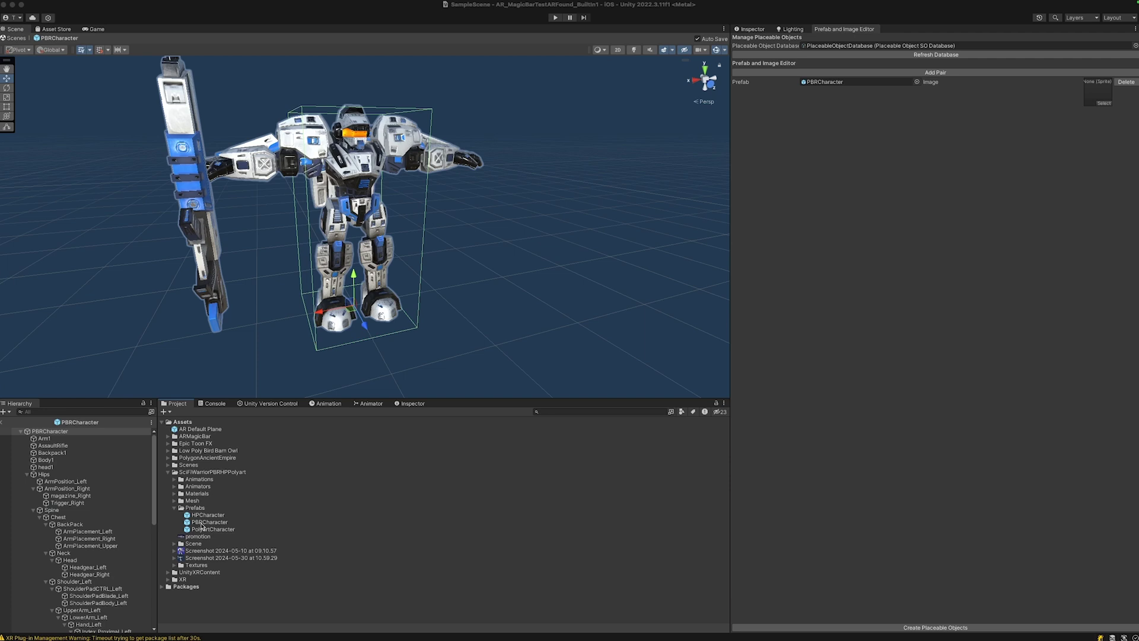
pyautogui.click(518, 236)
pyautogui.keyDown('alt'); pyautogui.moveTo(518, 236); pyautogui.dragTo(455, 242); pyautogui.keyUp('alt')
pyautogui.scroll(-3, 470, 246)
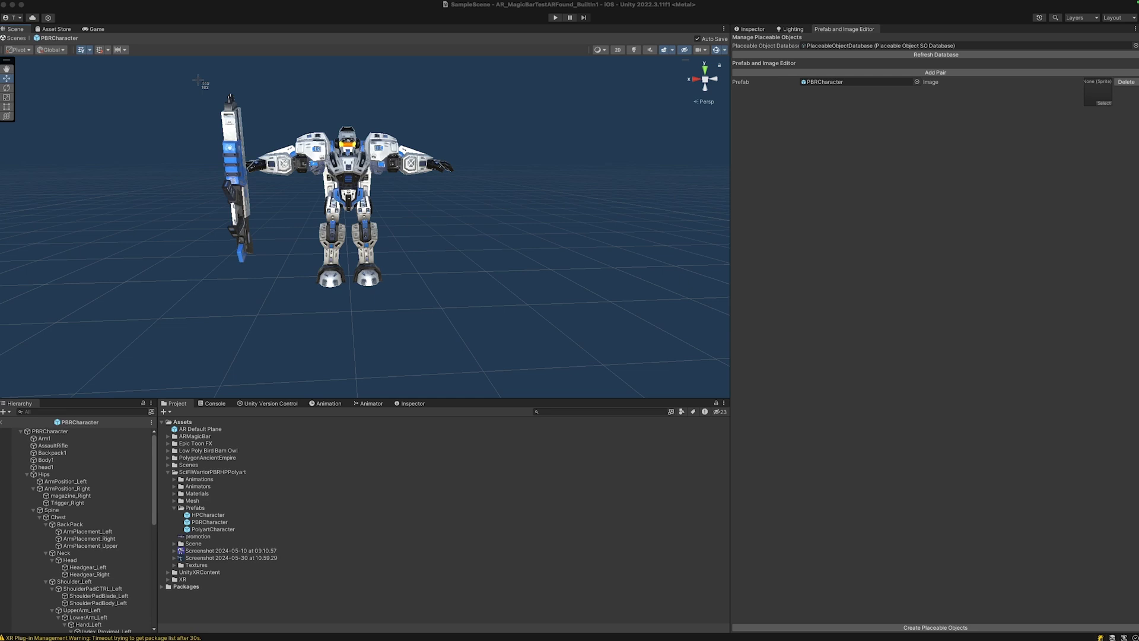
pyautogui.moveTo(199, 62); pyautogui.dragTo(481, 344)
pyautogui.moveTo(1103, 602); pyautogui.dragTo(270, 554)
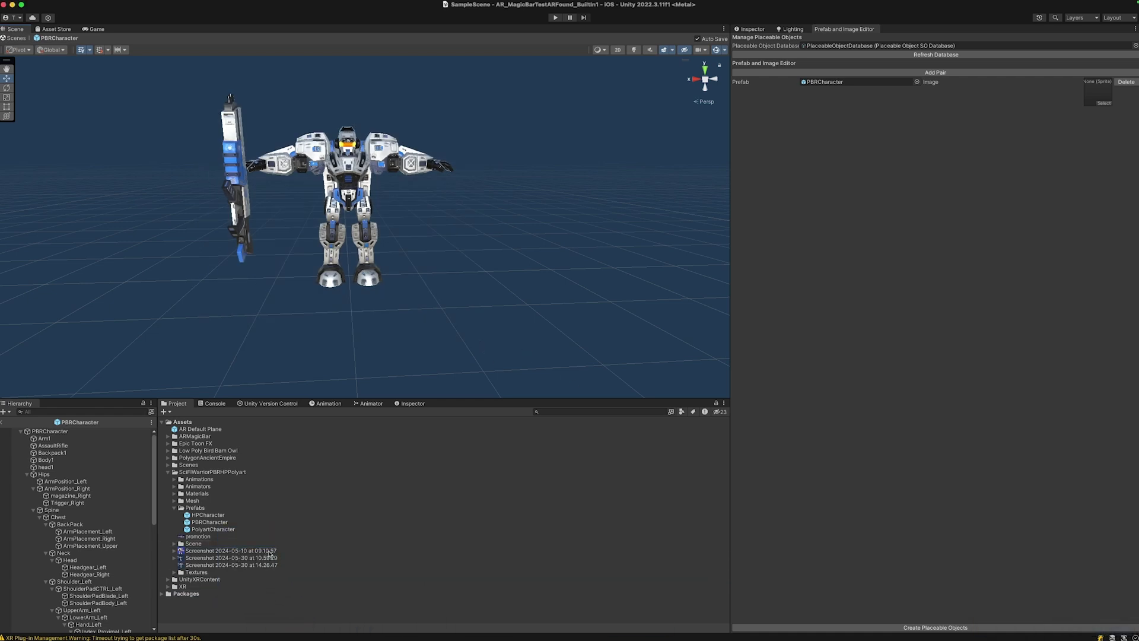
# Set the texture type of Screenshot 2024-05-30 at 14.26.47 to Sprite (2D and UI) and apply the import settings
pyautogui.click(241, 558)
pyautogui.click(749, 29)
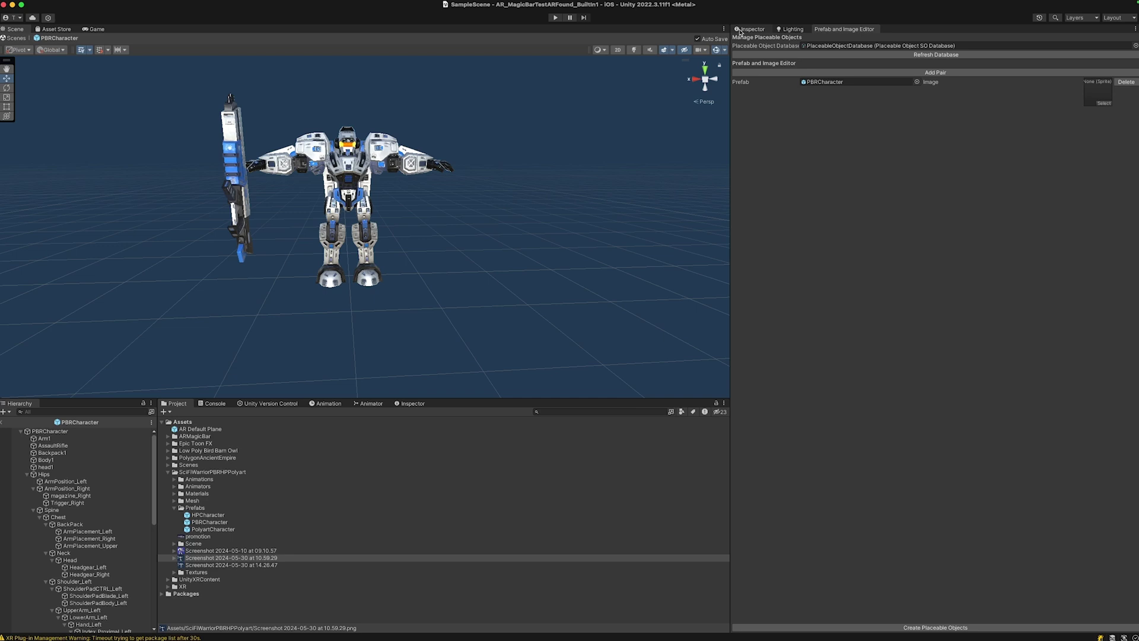
pyautogui.click(271, 565)
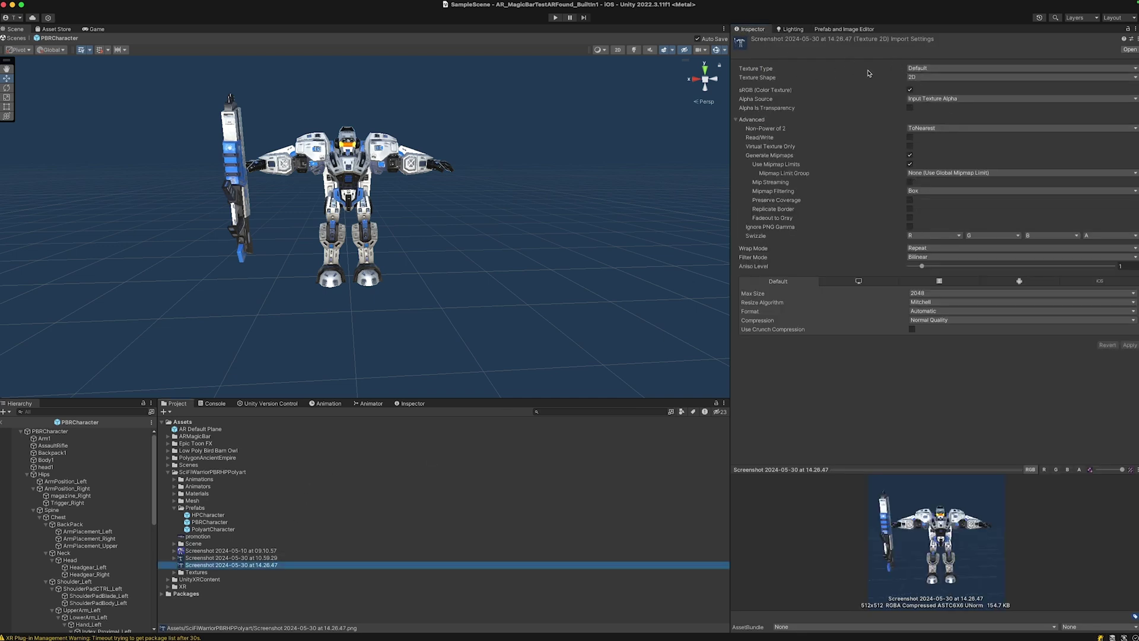
pyautogui.click(922, 70)
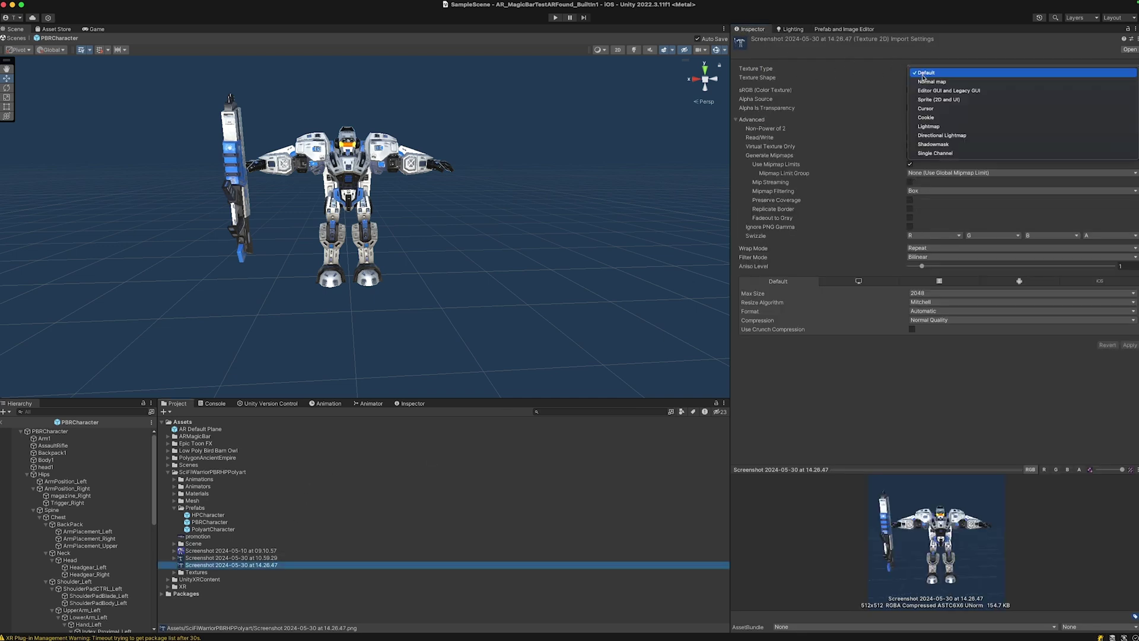
pyautogui.click(931, 101)
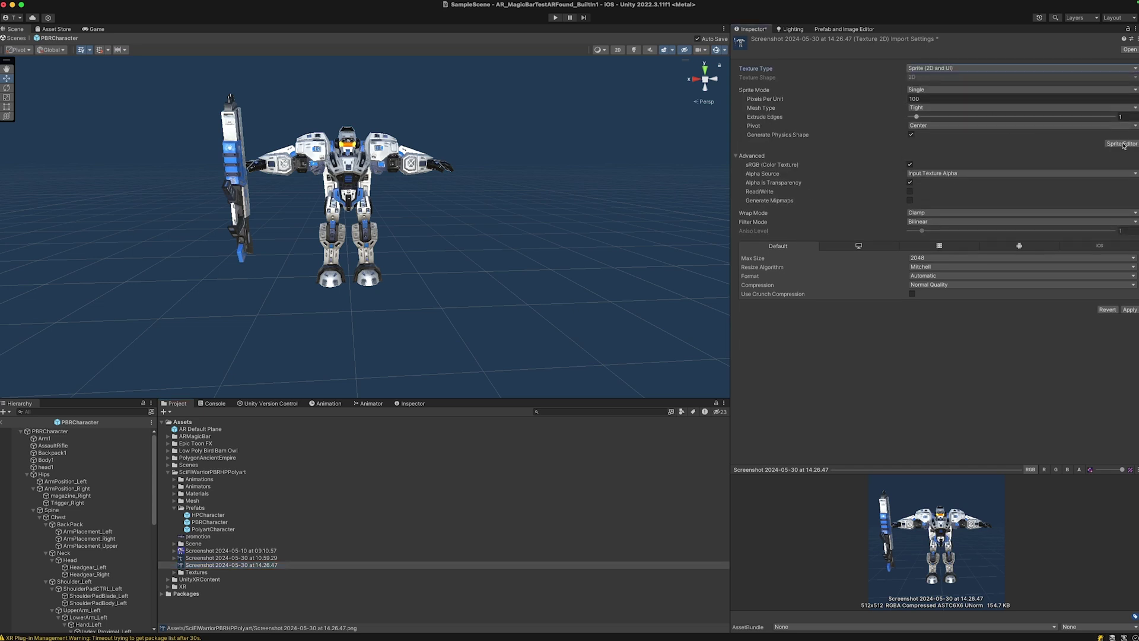
pyautogui.click(1131, 309)
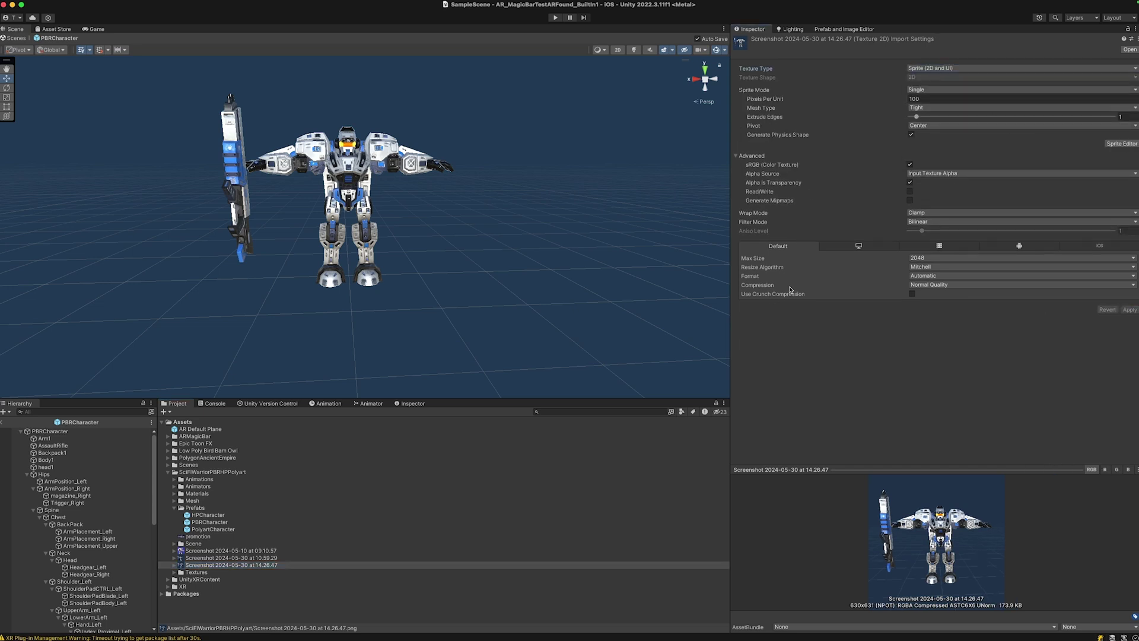
# Assign the 14.26.47 screenshot sprite as the PBRCharacter pair's image and create the placeable objects
pyautogui.click(824, 28)
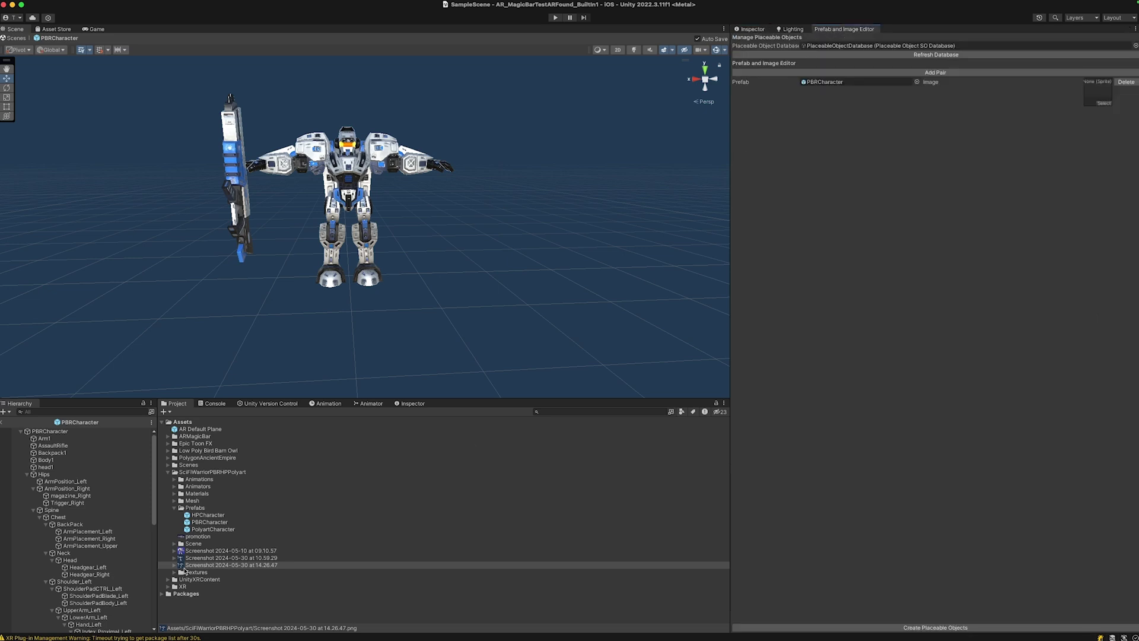
pyautogui.moveTo(184, 568); pyautogui.dragTo(1095, 86)
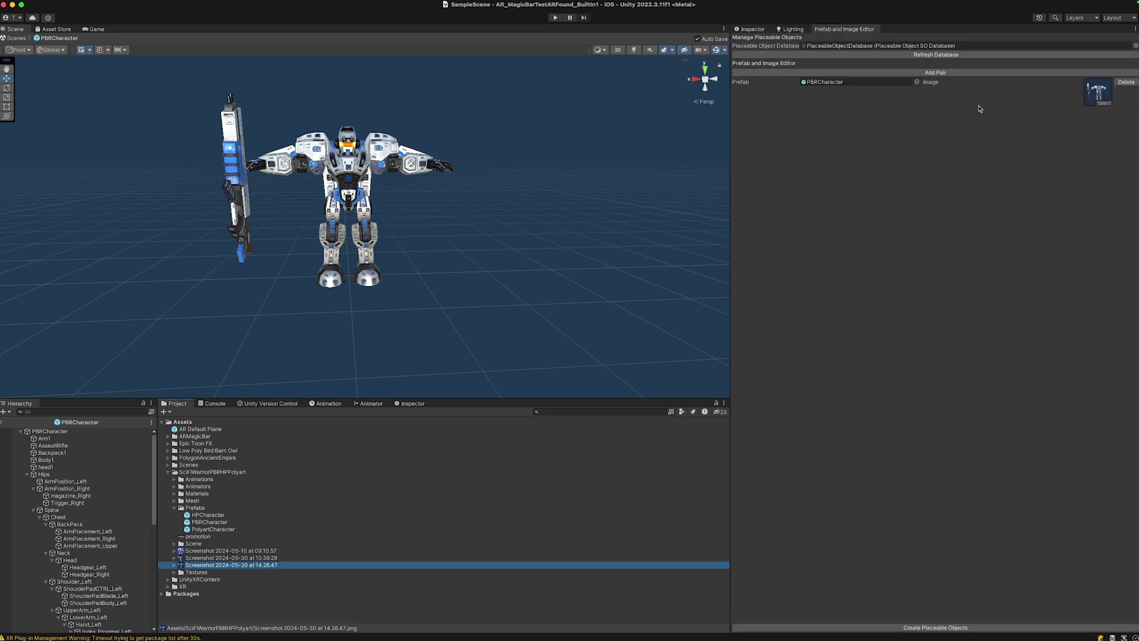
pyautogui.click(917, 628)
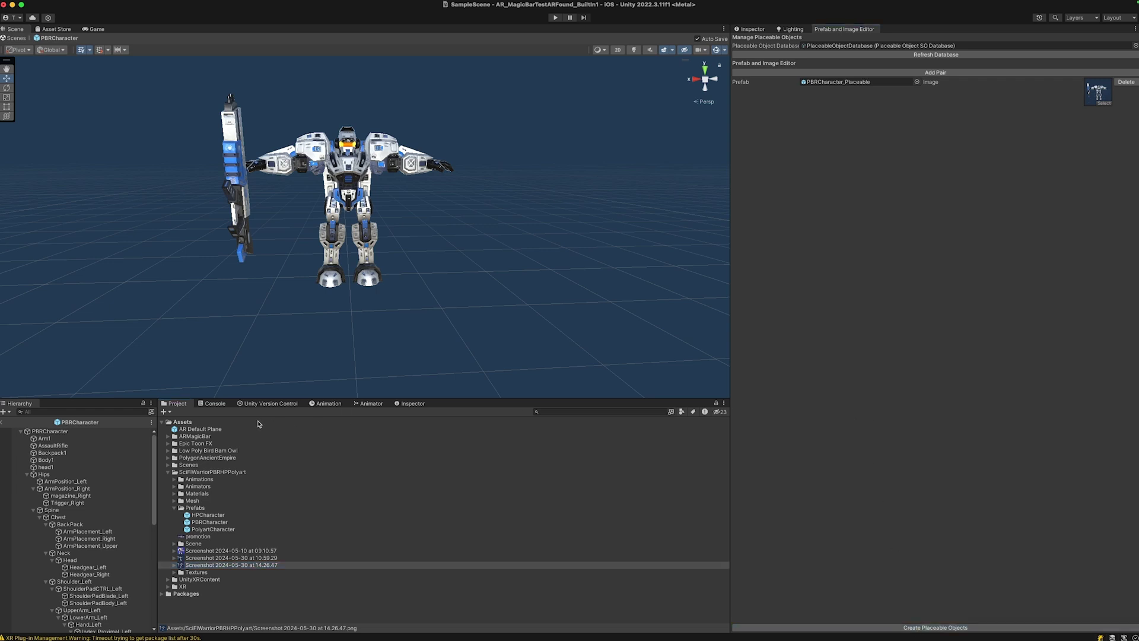
# Review the Console's error entry with warnings filtered out, restore the warnings and clear all logged messages
pyautogui.click(215, 404)
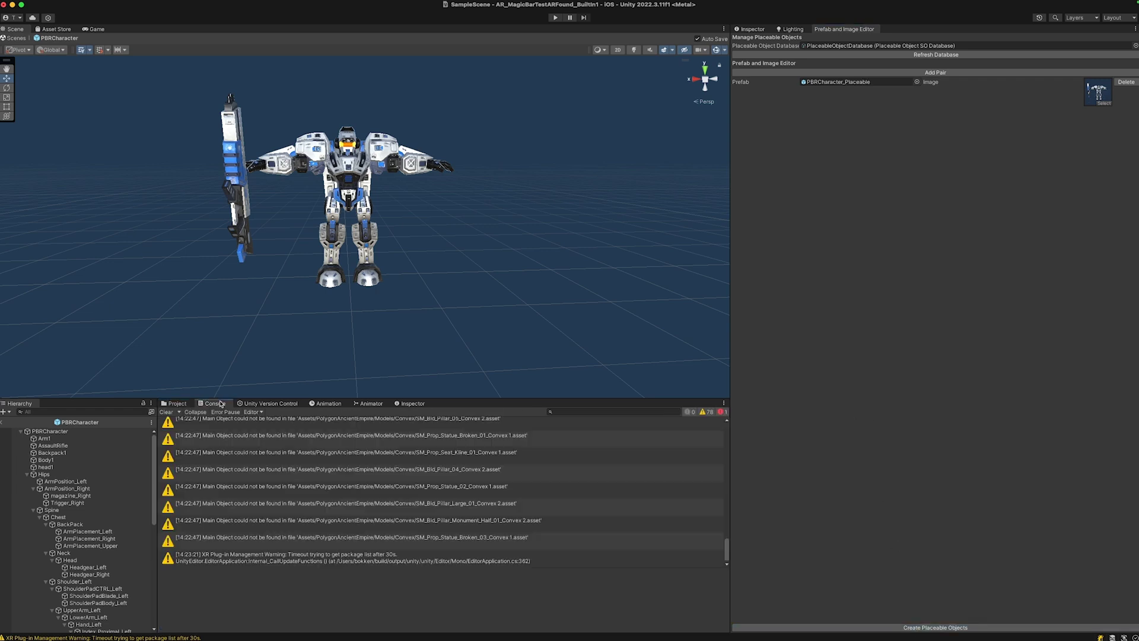
pyautogui.click(706, 412)
pyautogui.click(370, 425)
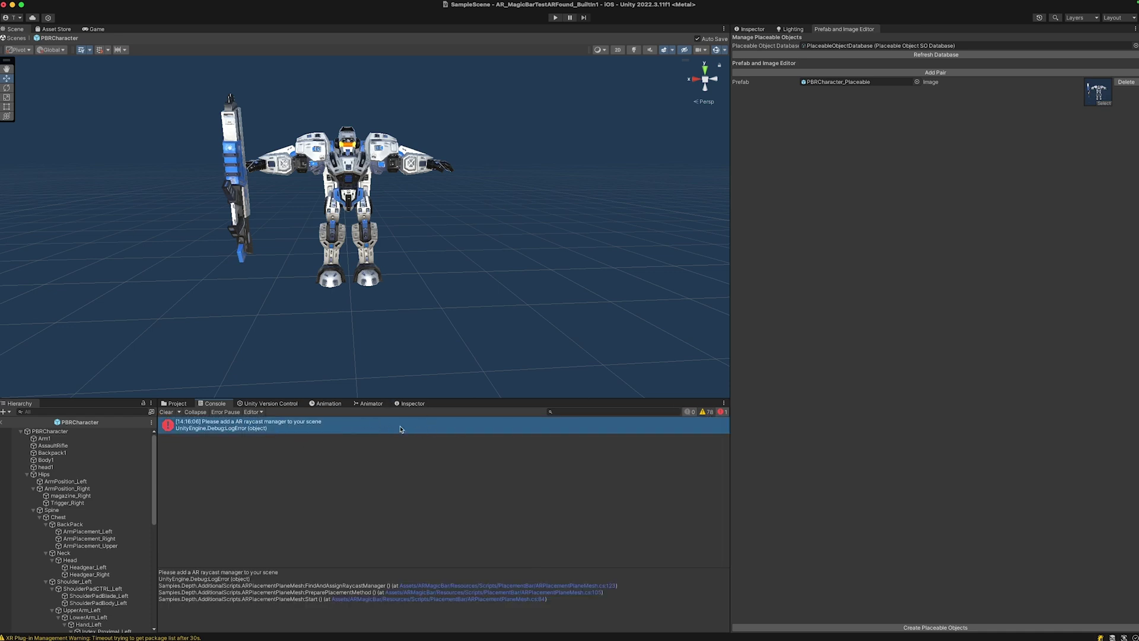
pyautogui.click(709, 412)
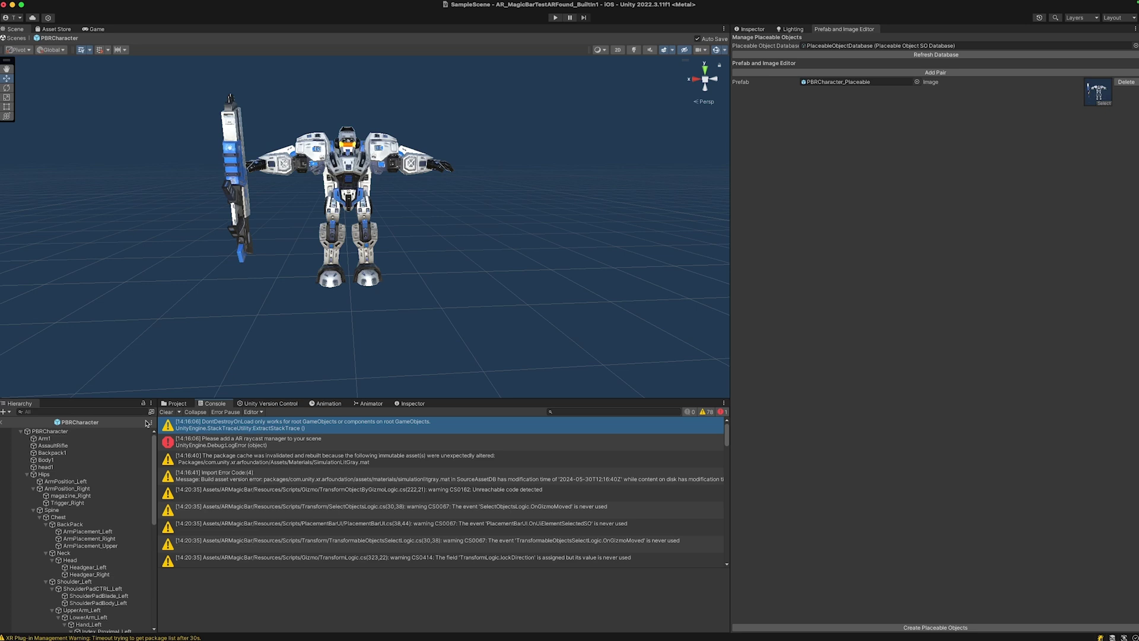
pyautogui.click(166, 412)
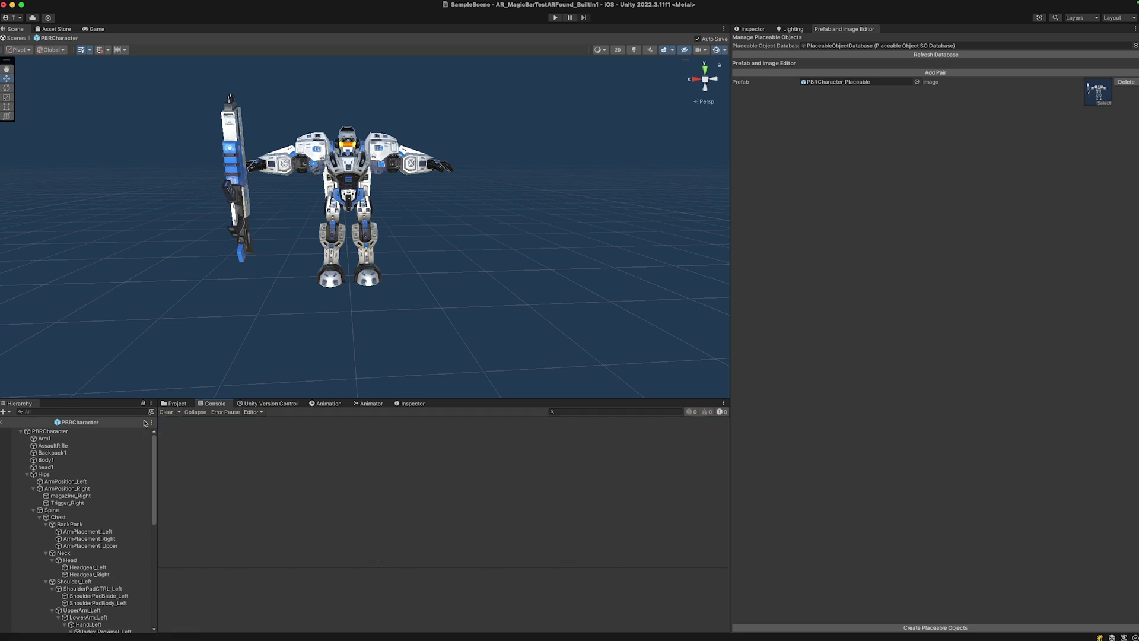
# Leave prefab editing mode and inspect the Placement Object Sos list of the PlaceableObjectDatabase asset in the ARMagicBar folder
pyautogui.click(2, 422)
pyautogui.click(176, 405)
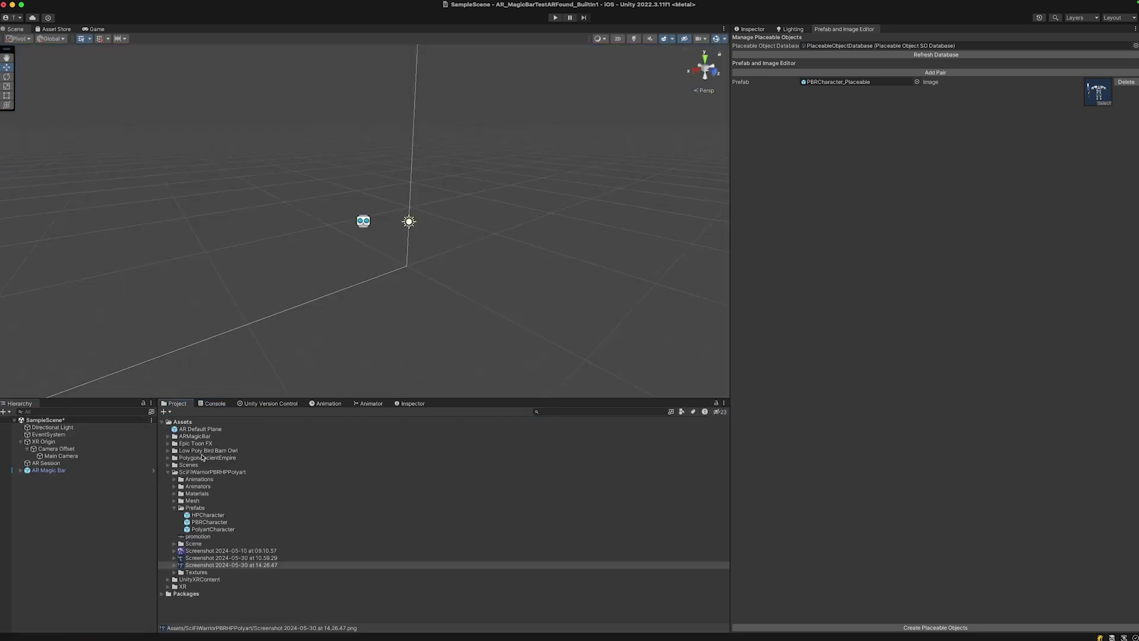
pyautogui.click(169, 437)
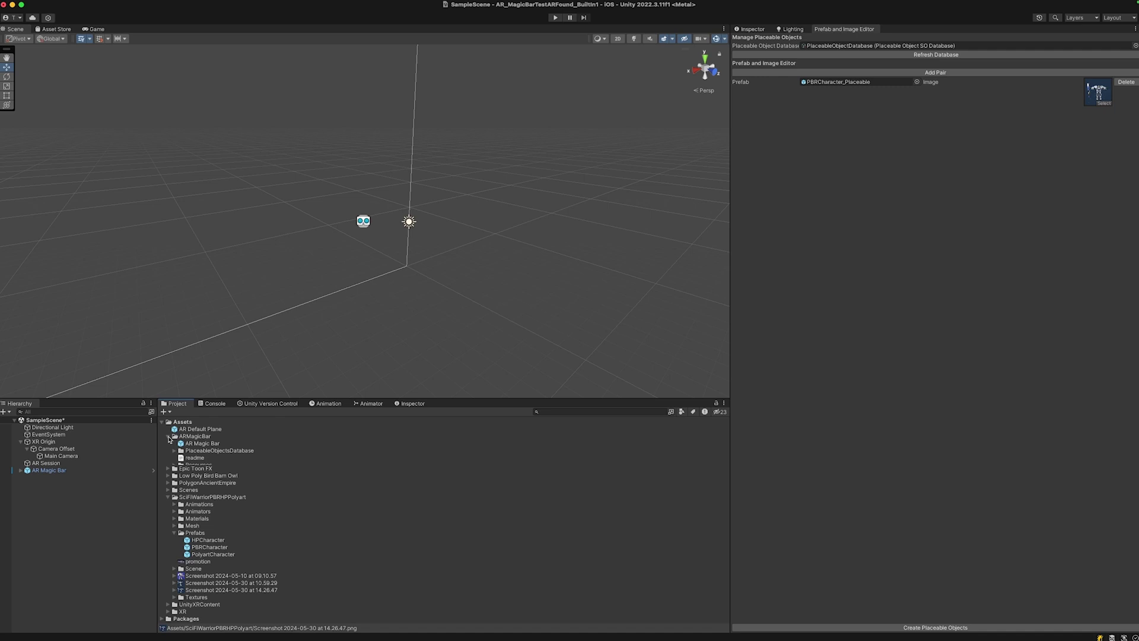
pyautogui.click(175, 452)
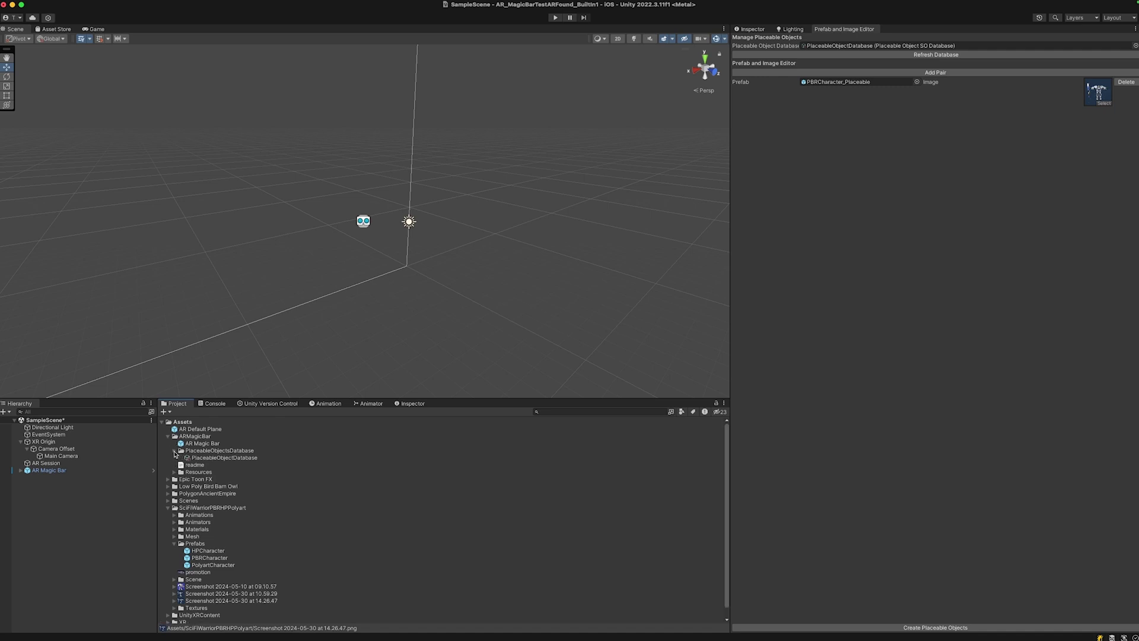
pyautogui.click(216, 457)
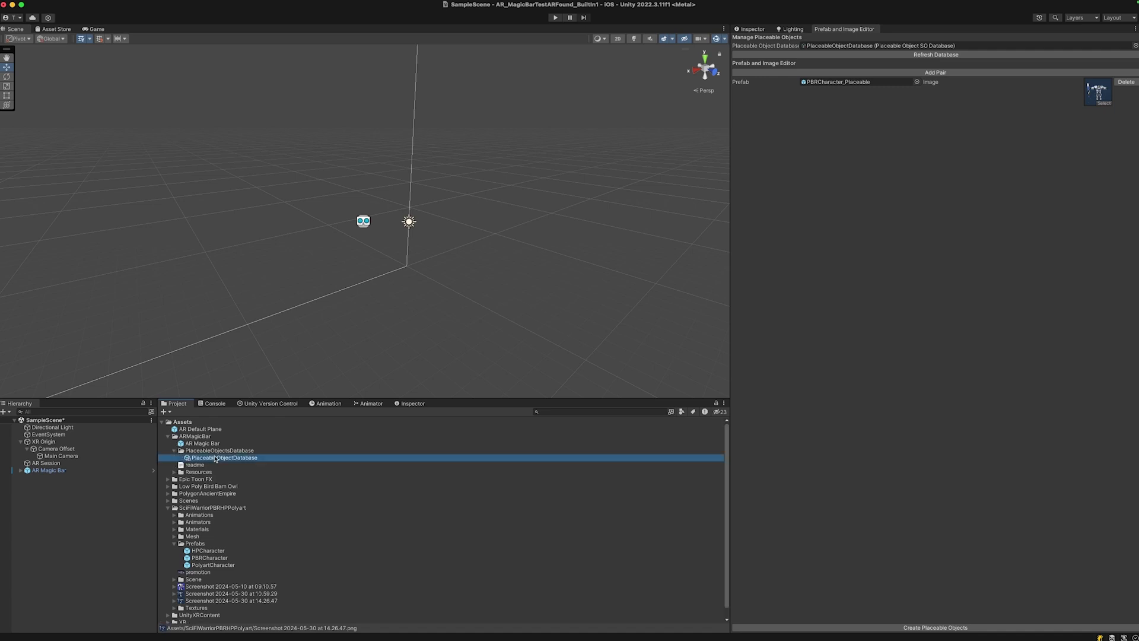
pyautogui.click(753, 30)
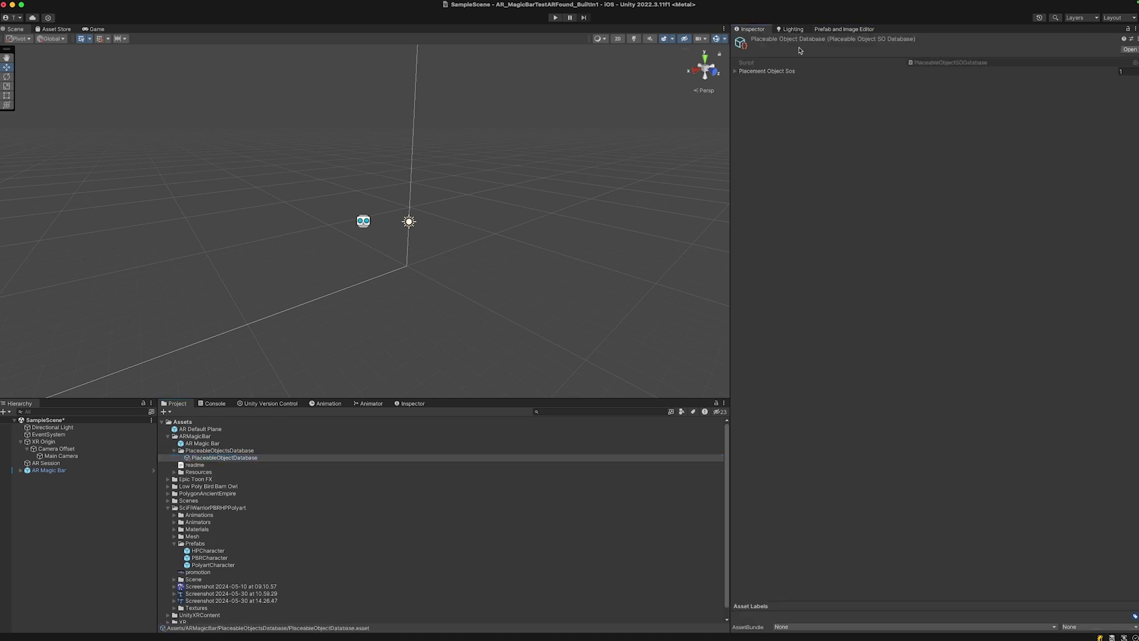
pyautogui.click(775, 71)
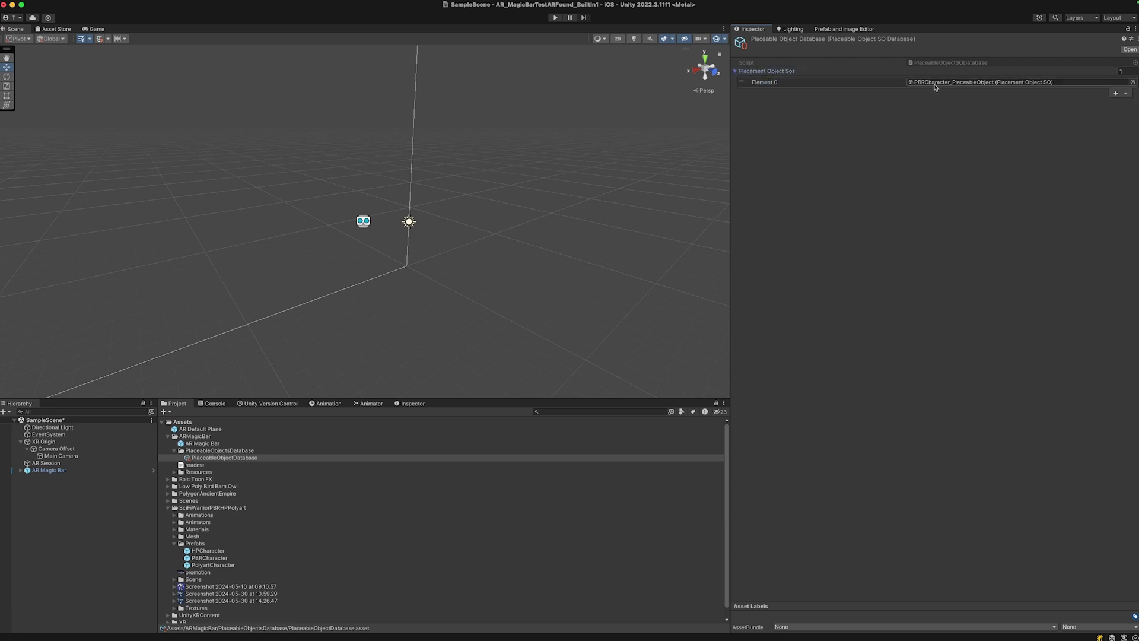
# Locate the database's first entry in the PlaceableObjects folder and inspect the PBRCharacter_PlaceableObject asset's settings
pyautogui.click(986, 83)
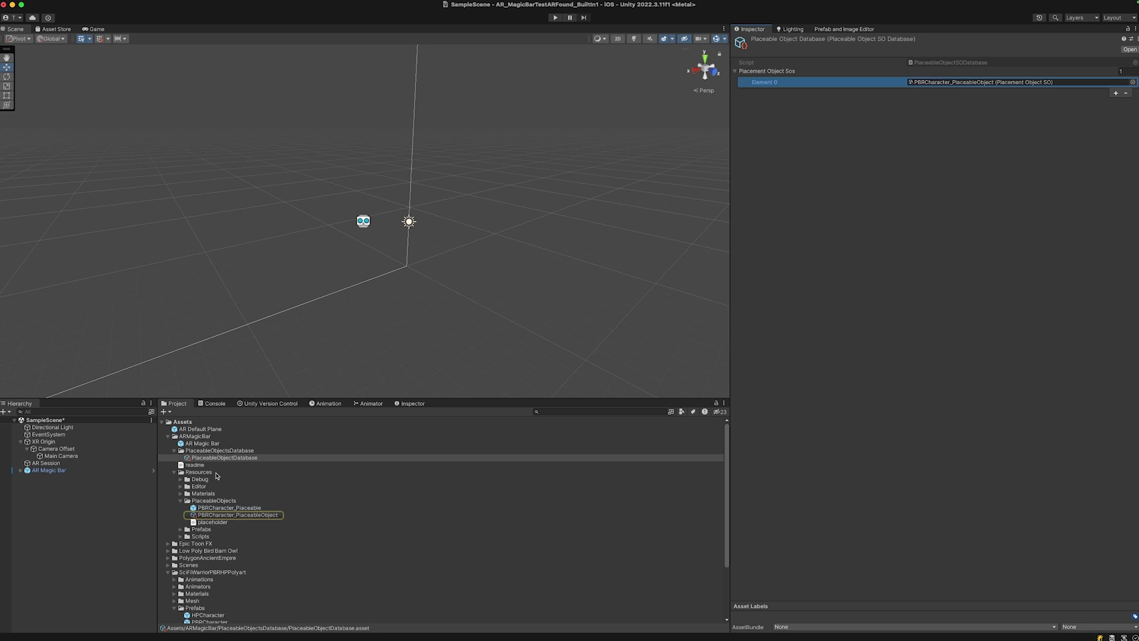
pyautogui.click(209, 502)
pyautogui.click(237, 516)
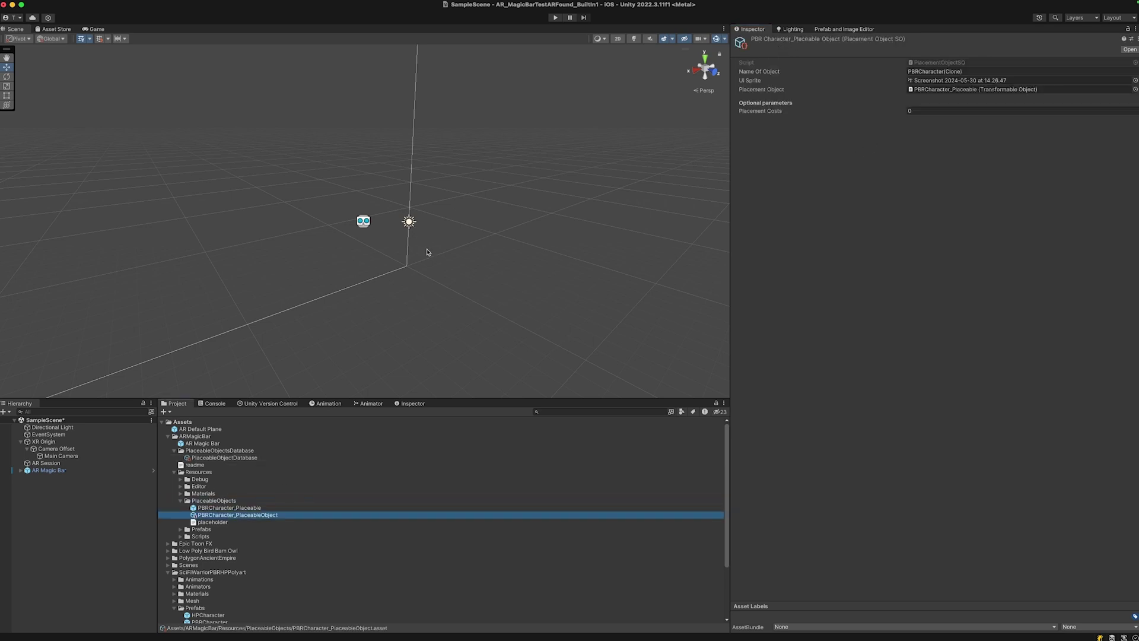
# Open the PBRCharacter_Placeable prefab and examine the components of its root, Gizmos_UI and PBRCharacter(Clone) objects
pyautogui.doubleClick(221, 509)
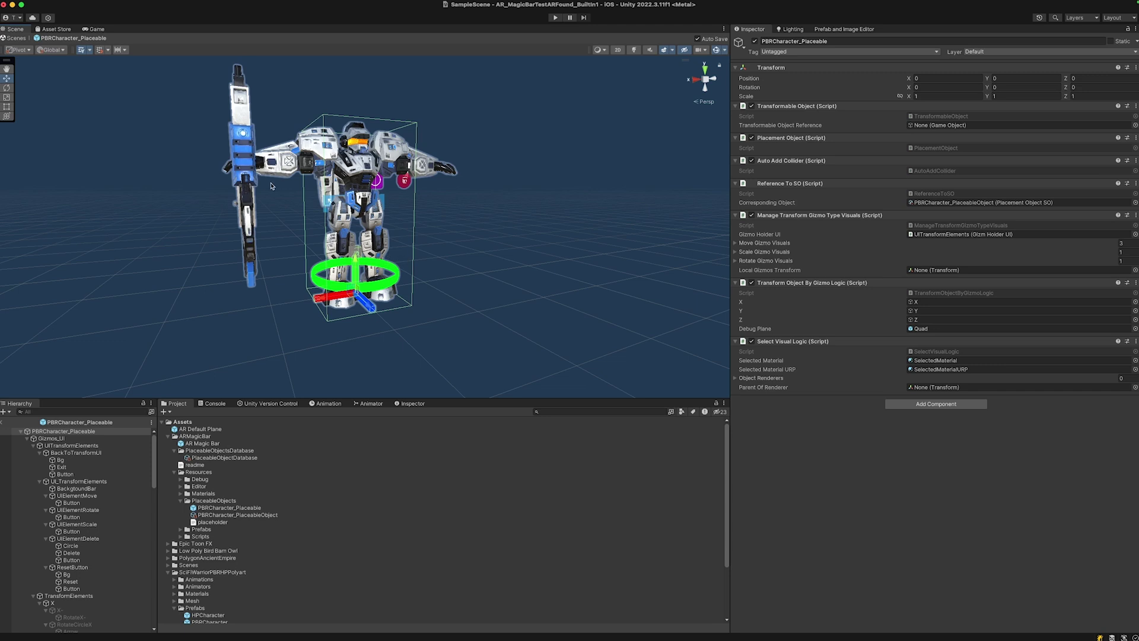
pyautogui.click(26, 439)
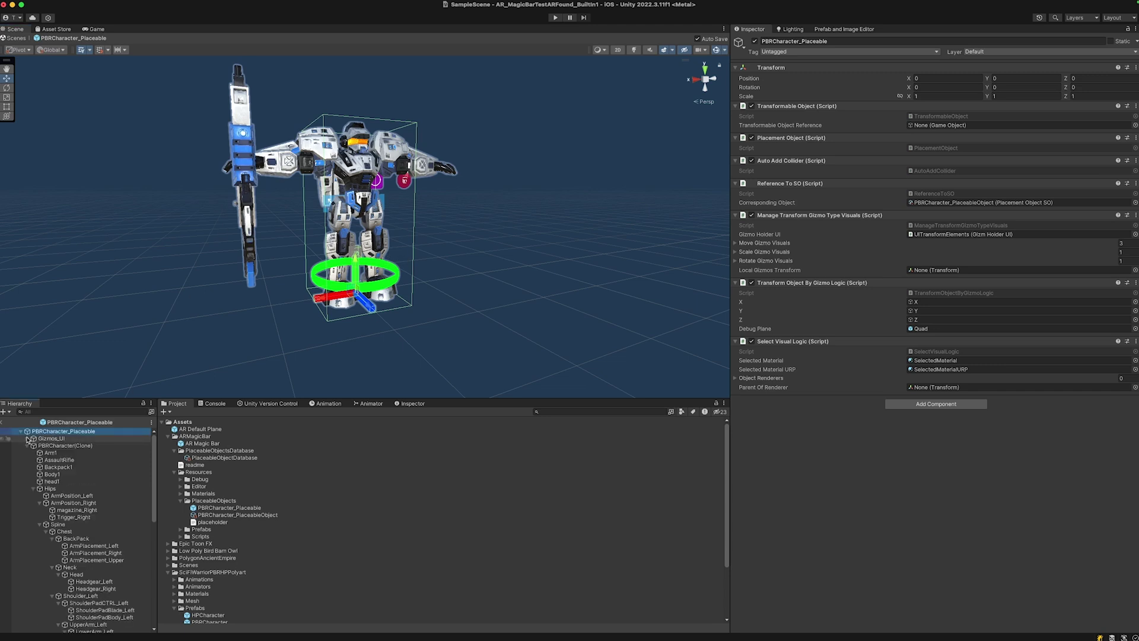
pyautogui.click(27, 446)
pyautogui.click(35, 447)
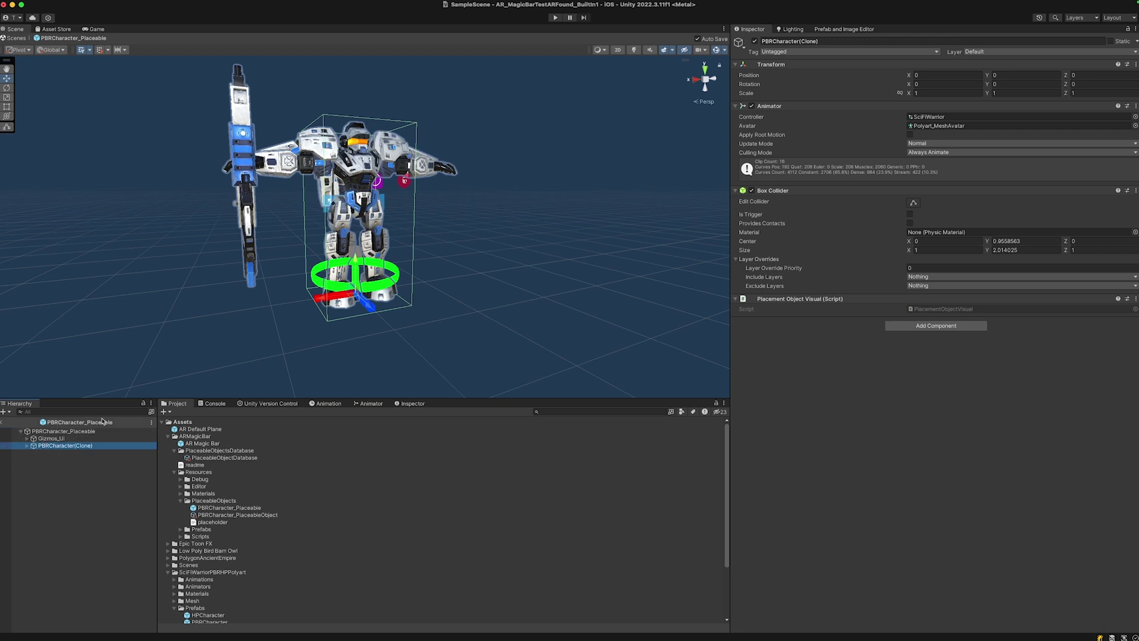
pyautogui.click(70, 440)
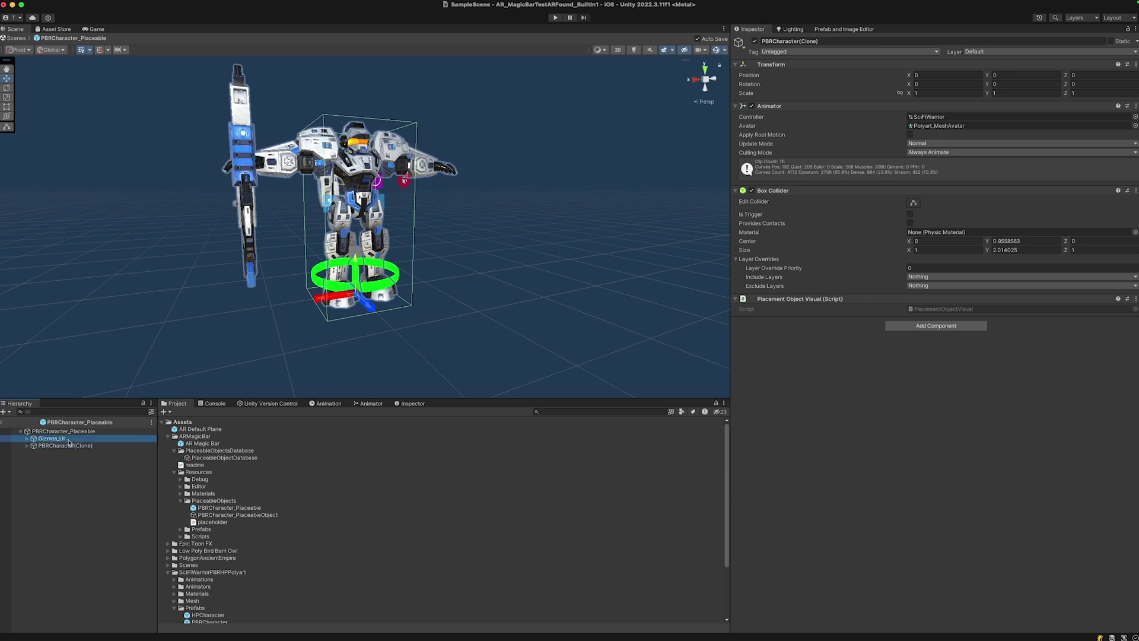
pyautogui.click(98, 431)
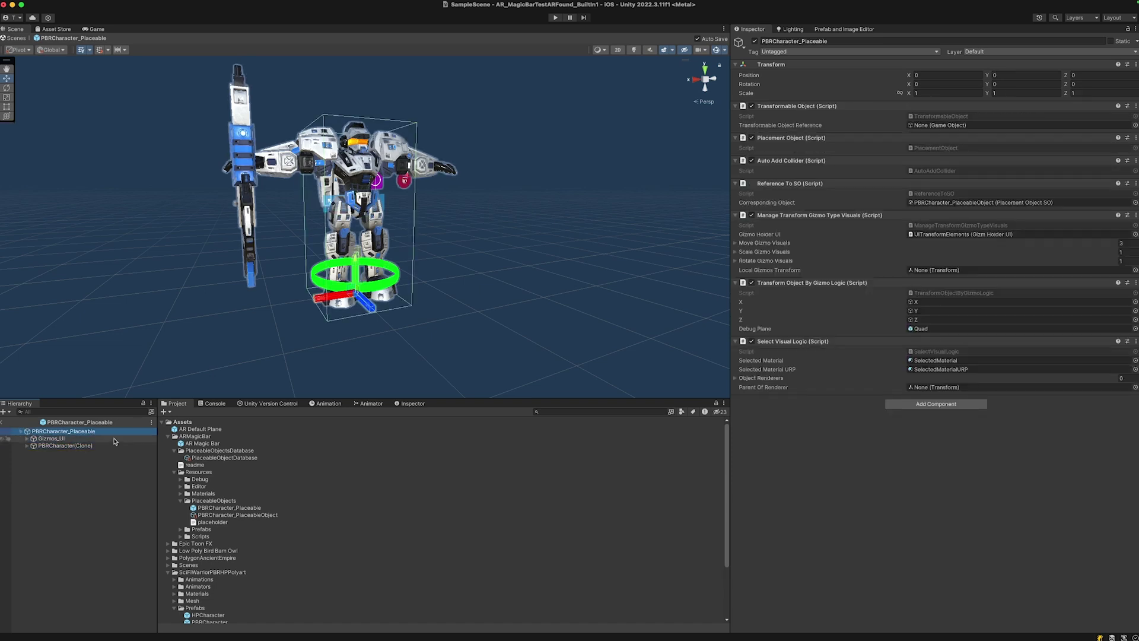
pyautogui.click(89, 445)
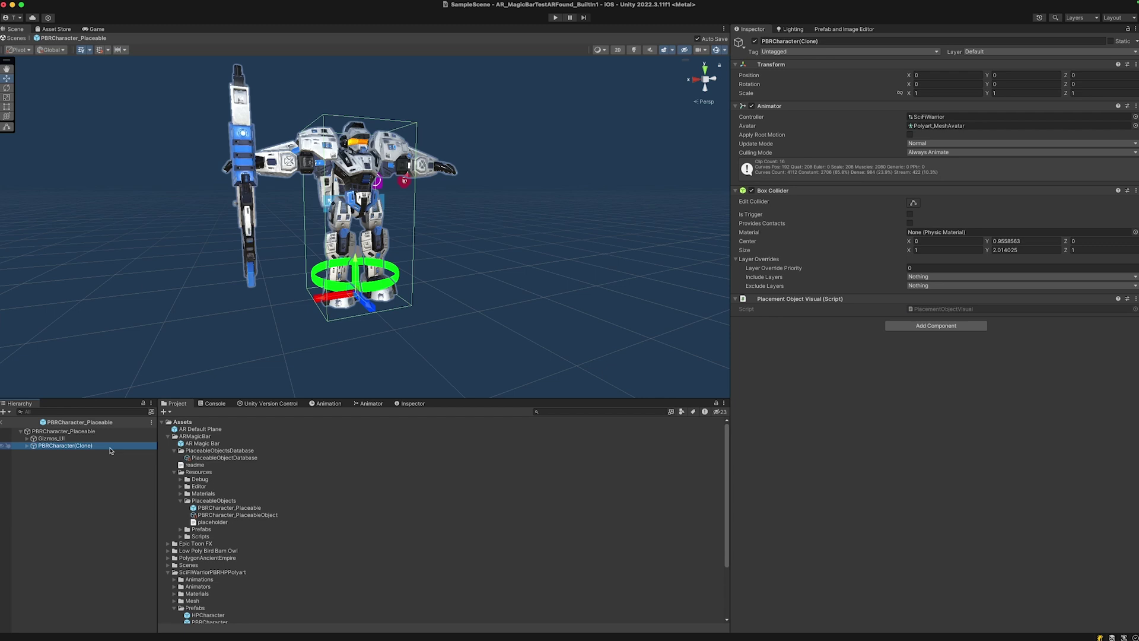
pyautogui.click(102, 431)
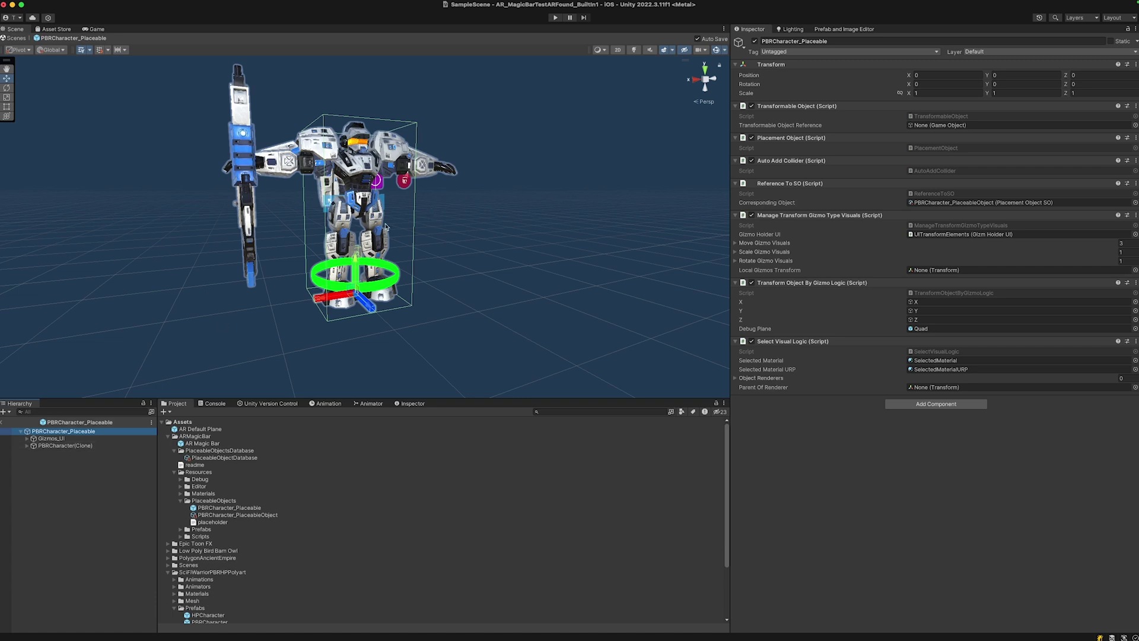
# Constrain the scale proportions of the PBRCharacter(Clone) object and scale it down uniformly to 0.52
pyautogui.click(62, 447)
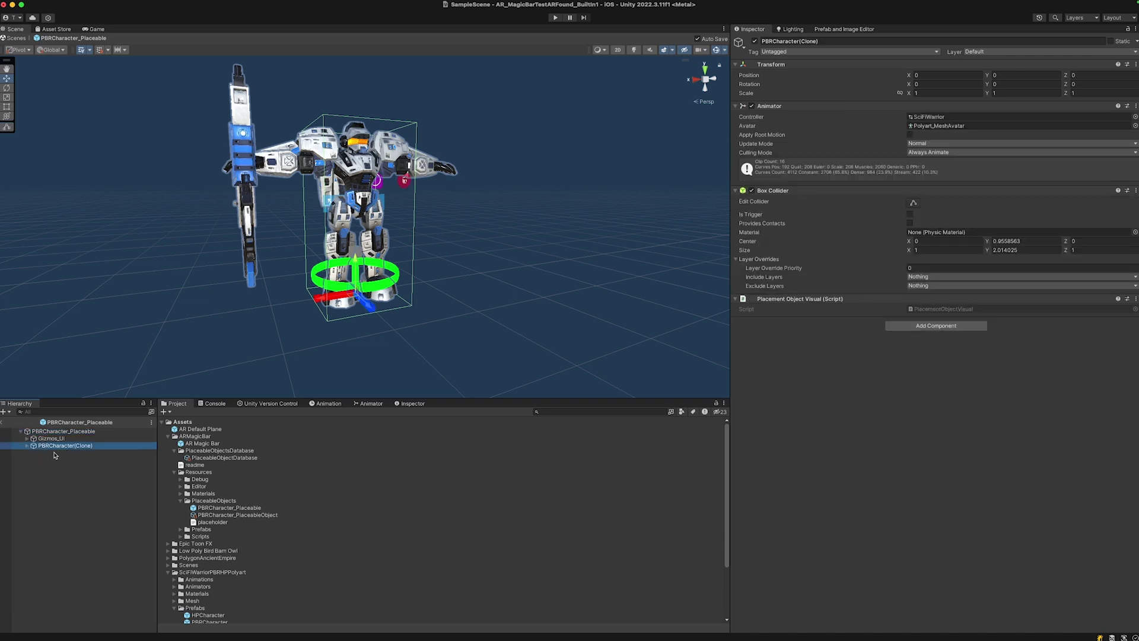
pyautogui.click(900, 93)
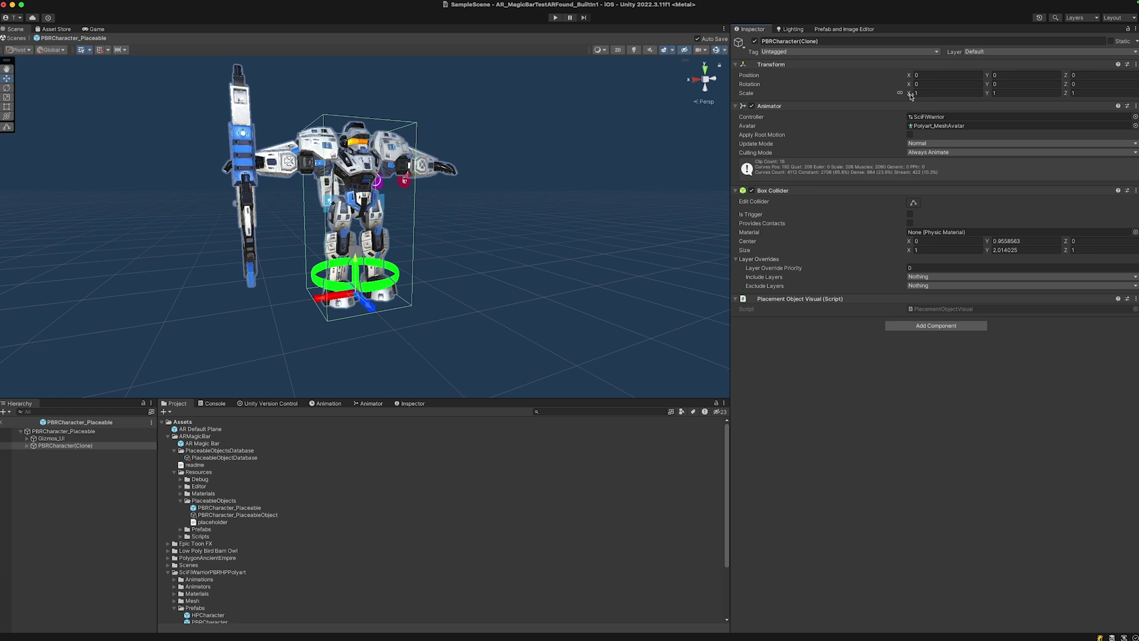
pyautogui.click(911, 95)
pyautogui.moveTo(909, 96); pyautogui.dragTo(901, 96)
pyautogui.scroll(5, 561, 173)
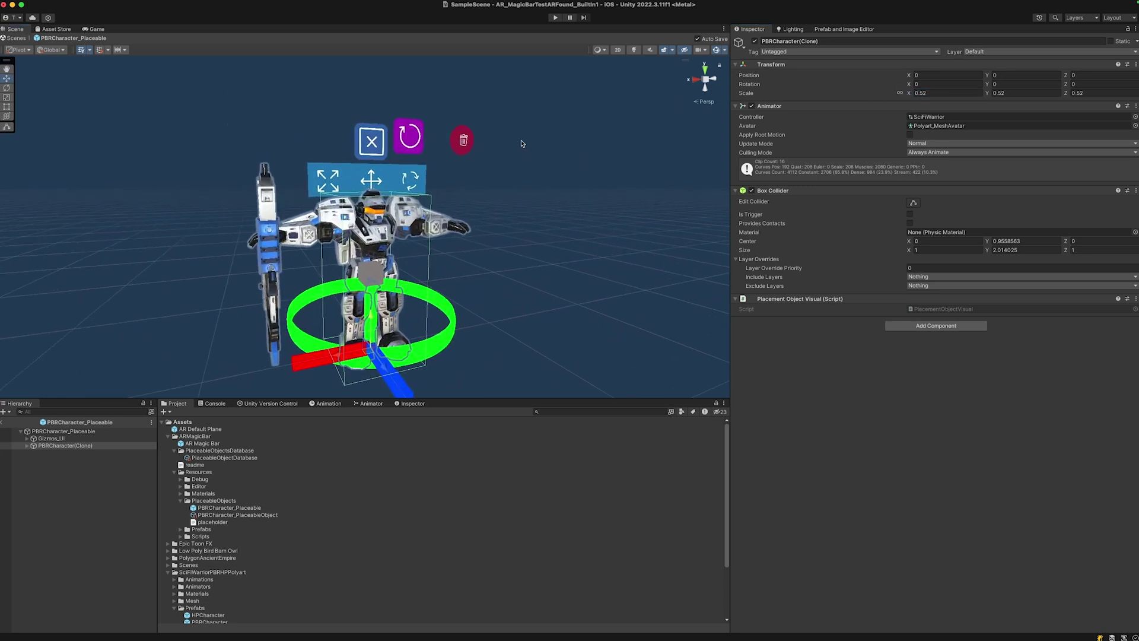
pyautogui.click(544, 160)
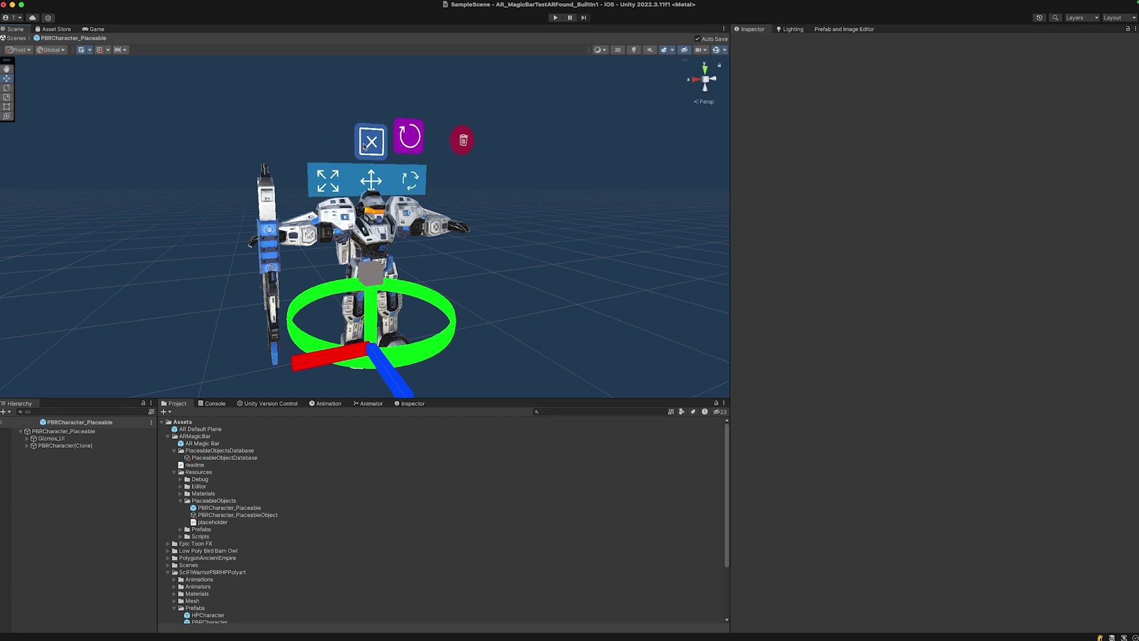
pyautogui.click(381, 209)
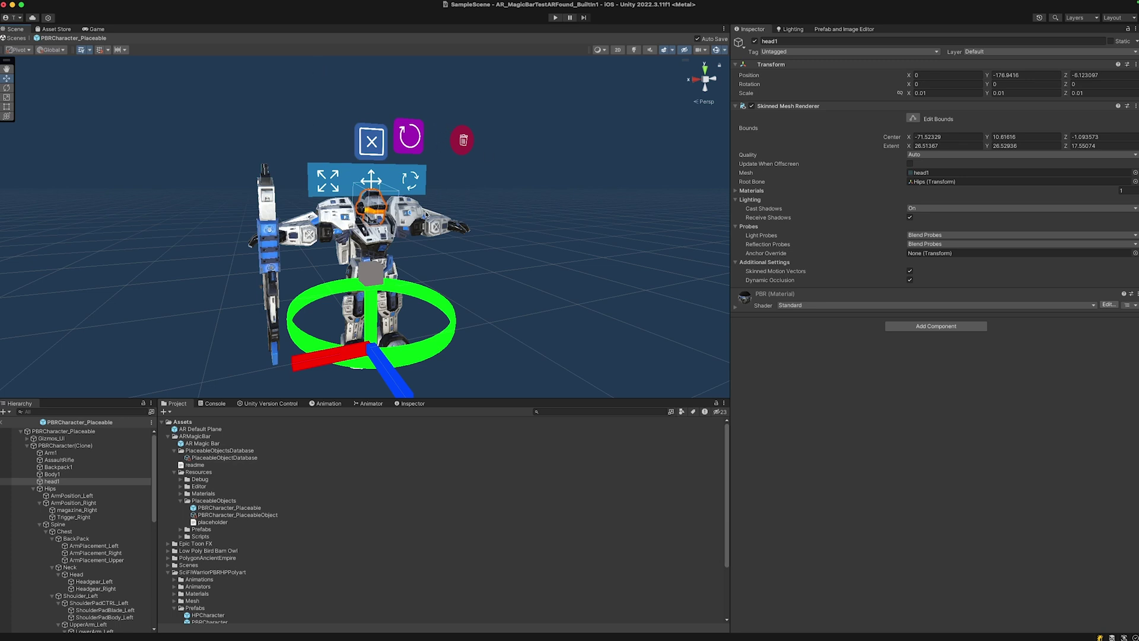
# Leave prefab editing mode and reset the Transform component of the XR Origin in SampleScene
pyautogui.click(3, 422)
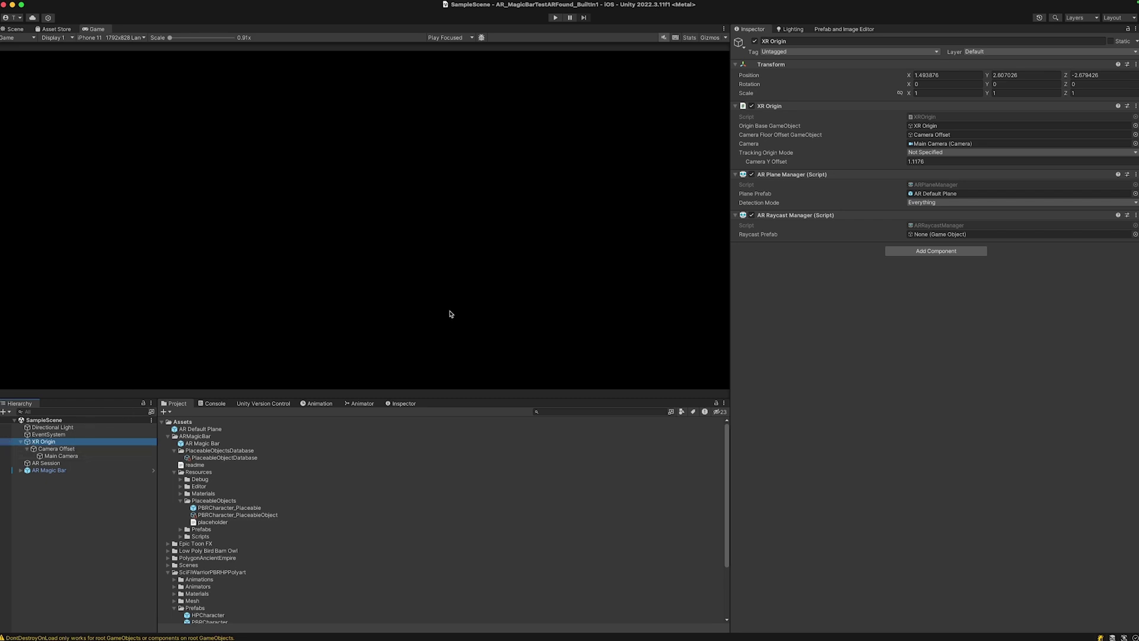
pyautogui.click(1136, 64)
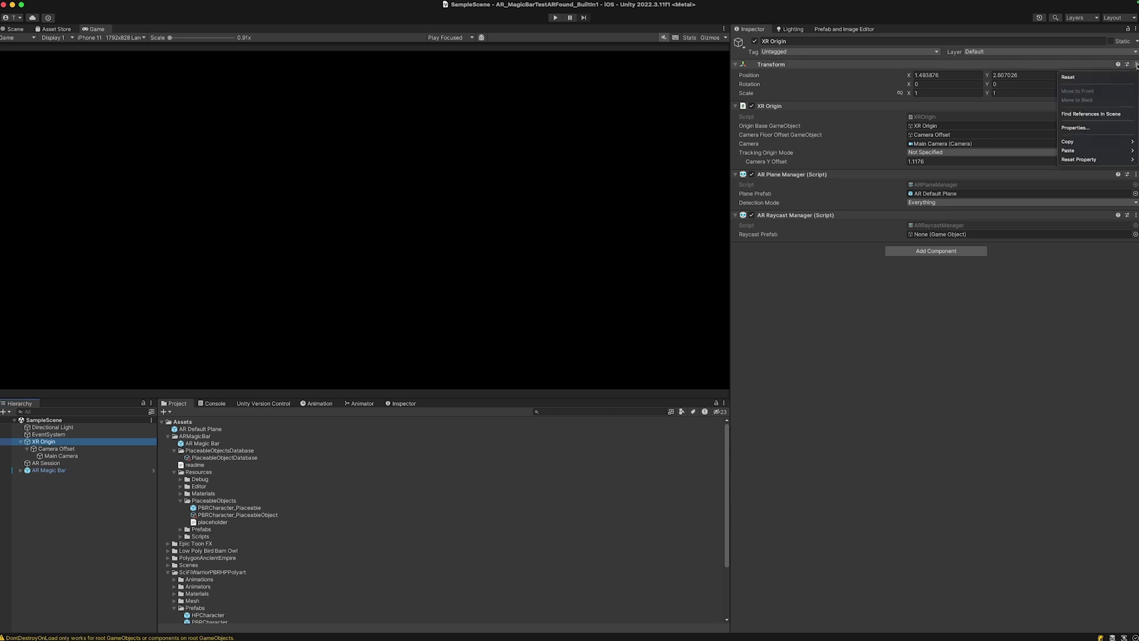
pyautogui.click(1097, 77)
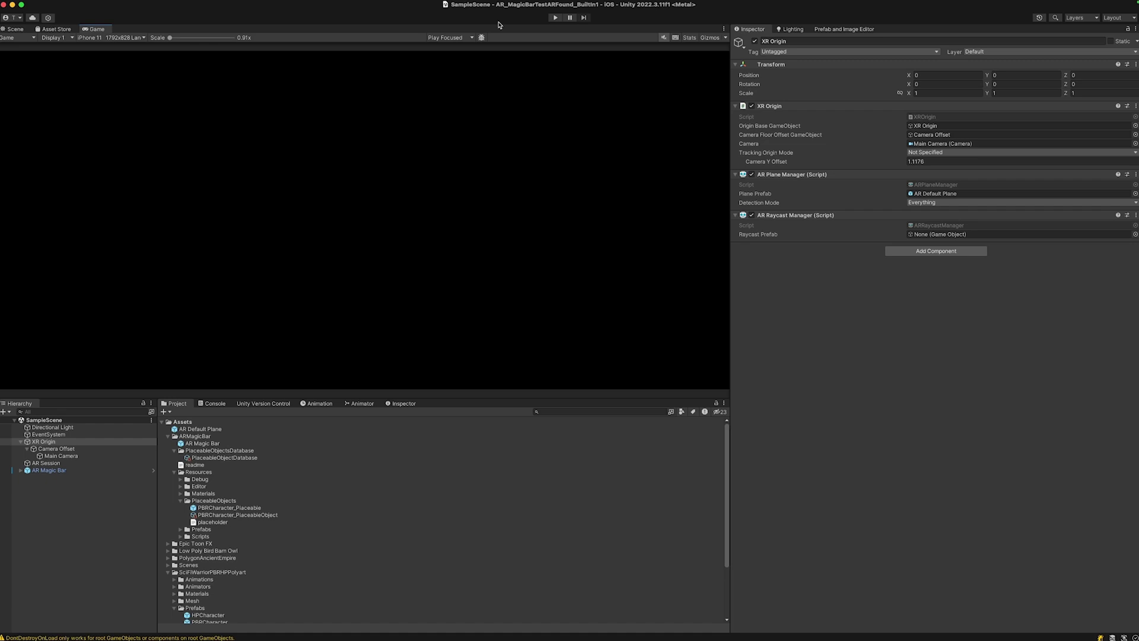
# Start Play mode, place a PBRCharacter in the simulated backyard and select it to open its transform controls
pyautogui.click(555, 18)
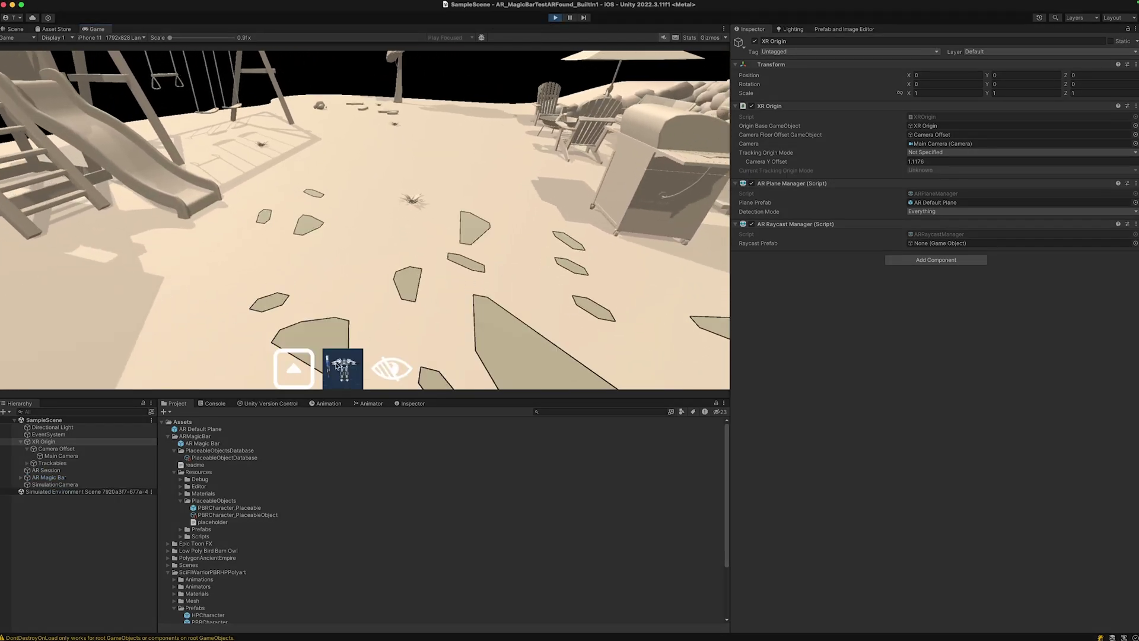
pyautogui.click(339, 366)
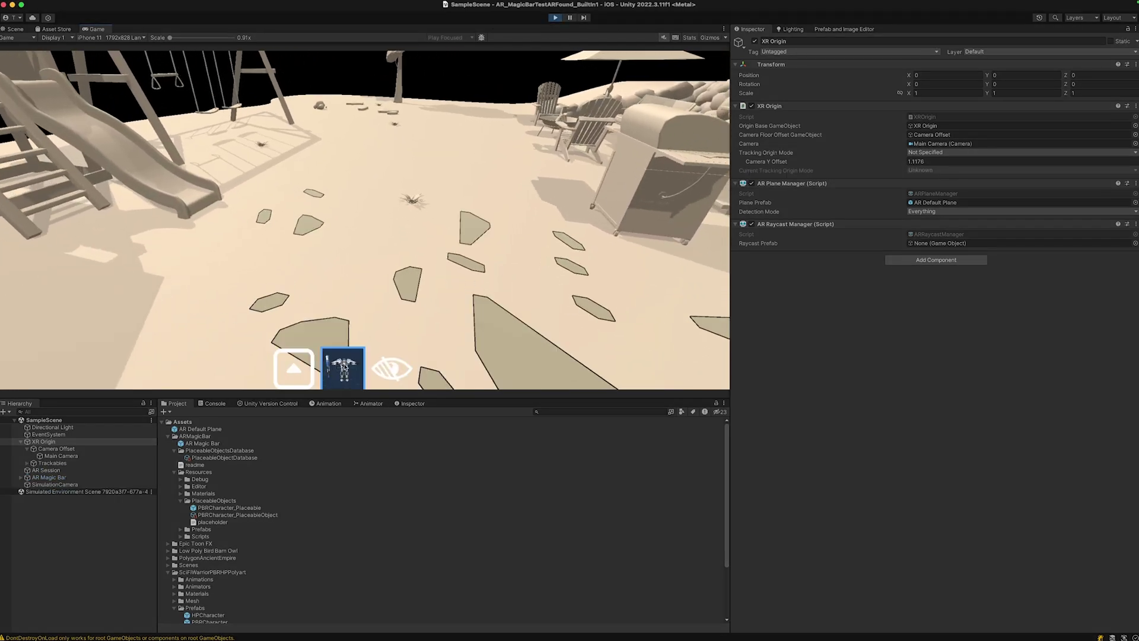
pyautogui.click(312, 225)
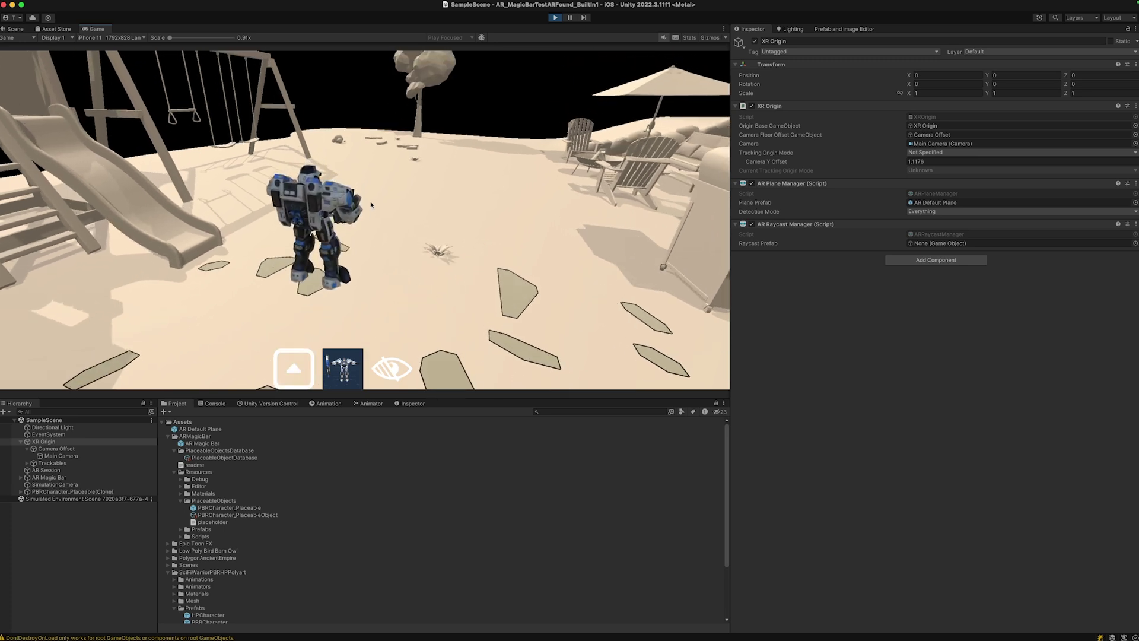
pyautogui.click(309, 210)
pyautogui.click(462, 107)
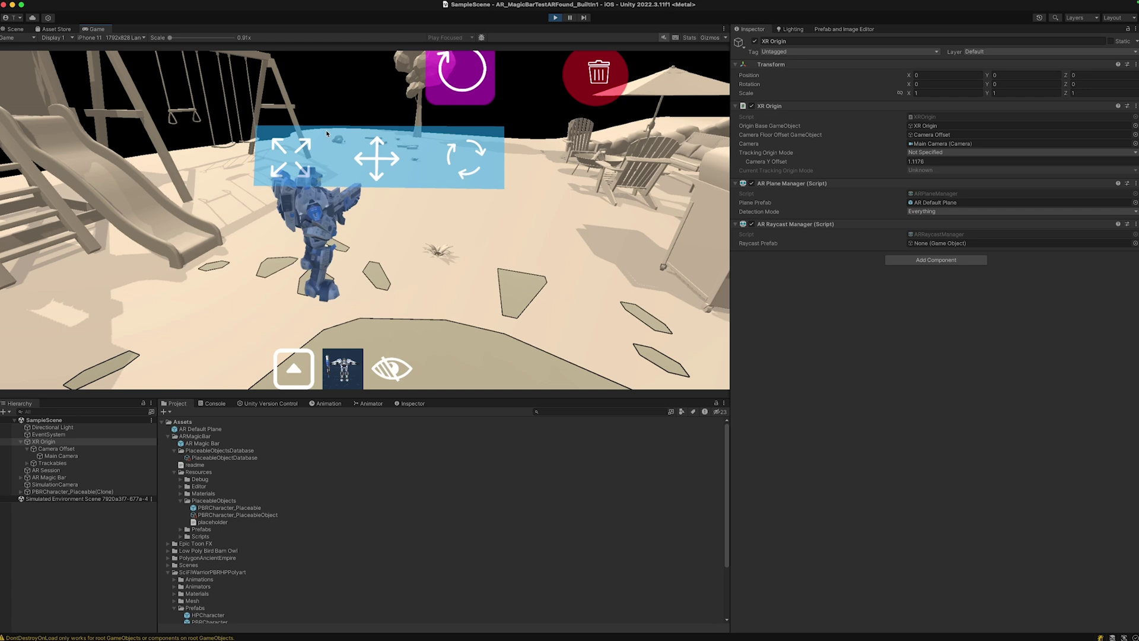
# Examine the placed character and its transform controls from several distances and angles in the simulated environment
pyautogui.press('s')
pyautogui.press('s')
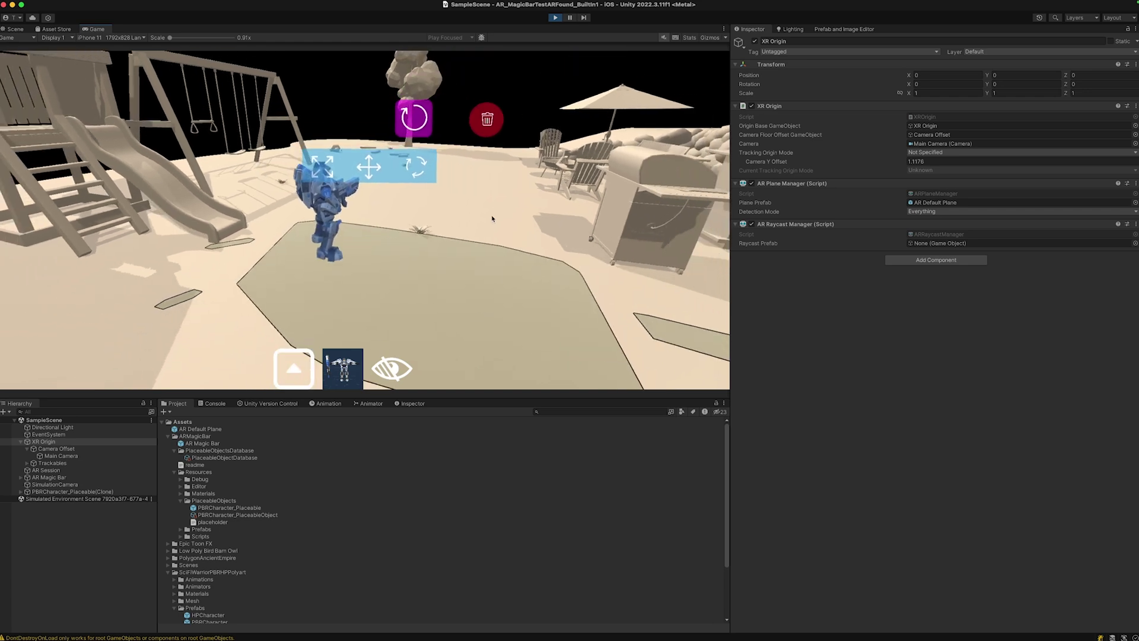
pyautogui.press('a')
pyautogui.press('s')
pyautogui.press('w')
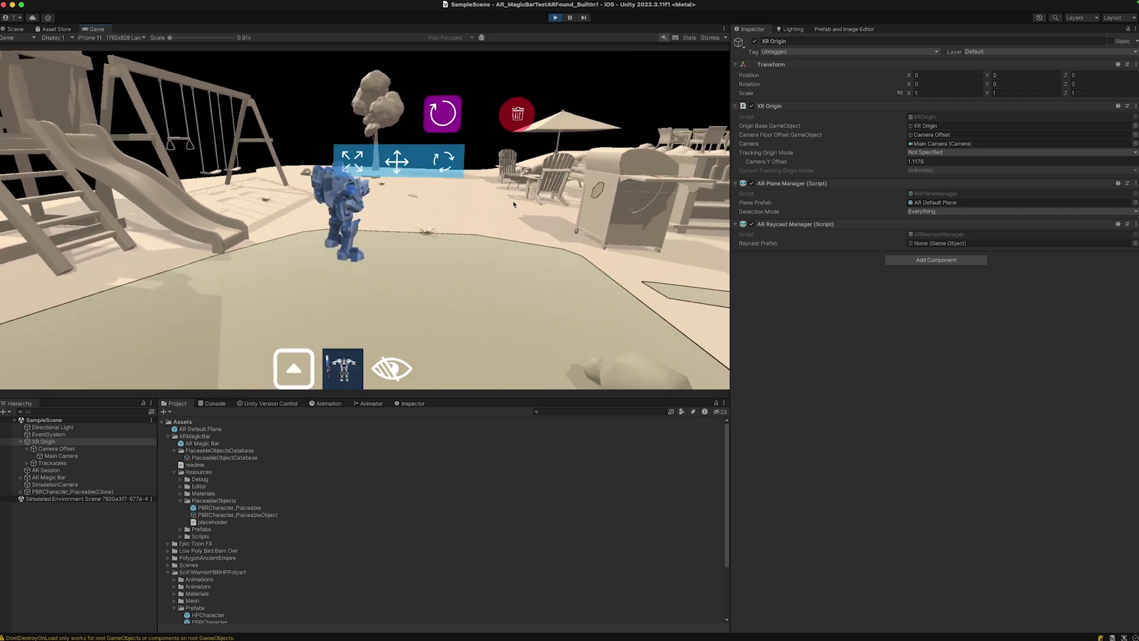
pyautogui.press('w')
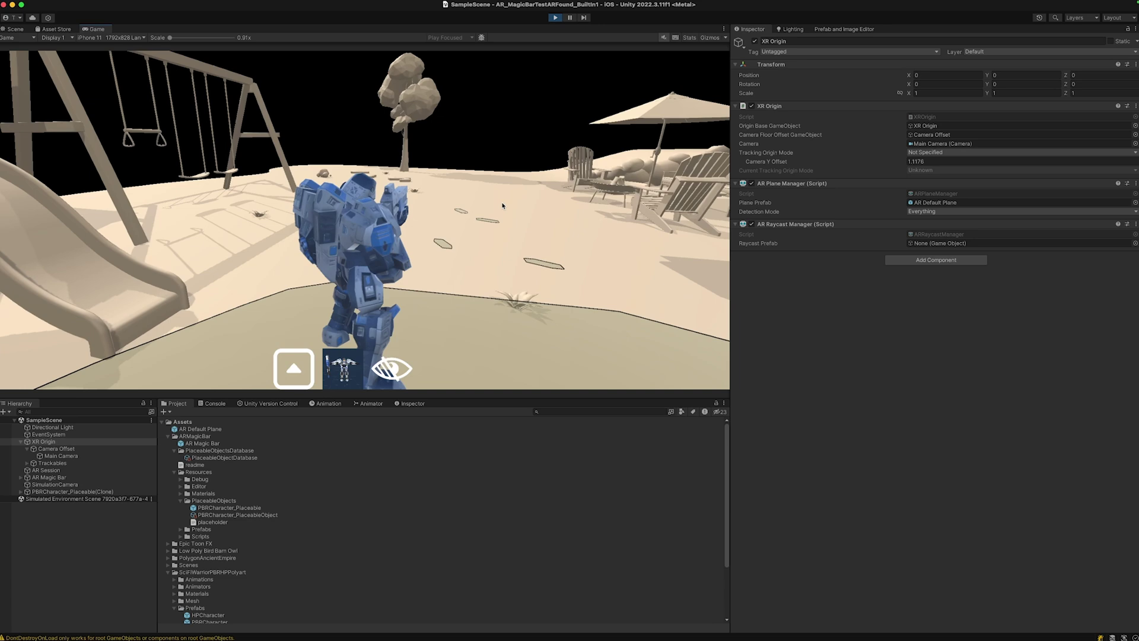
pyautogui.moveTo(503, 193)
pyautogui.mouseDown(button='right')
pyautogui.moveTo(517, 129)
pyautogui.moveTo(558, 50)
pyautogui.moveTo(504, 196)
pyautogui.moveTo(476, 237)
pyautogui.moveTo(504, 218)
pyautogui.moveTo(489, 209)
pyautogui.mouseUp(button='right')
pyautogui.press('s')
pyautogui.press('w')
pyautogui.press('w')
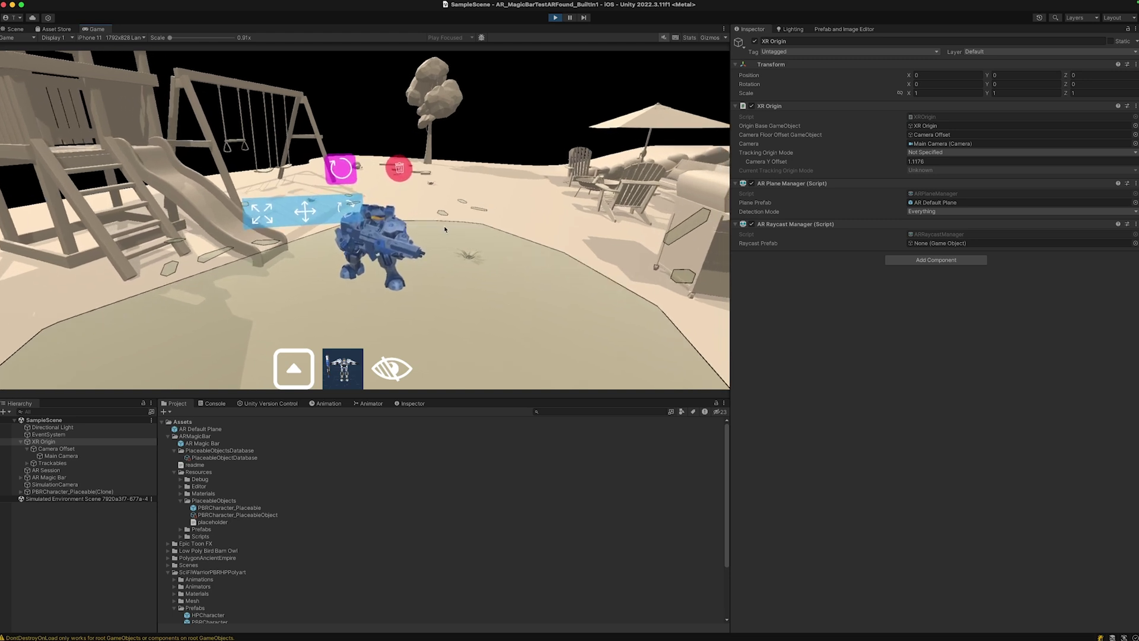
pyautogui.moveTo(398, 236); pyautogui.dragTo(449, 227)
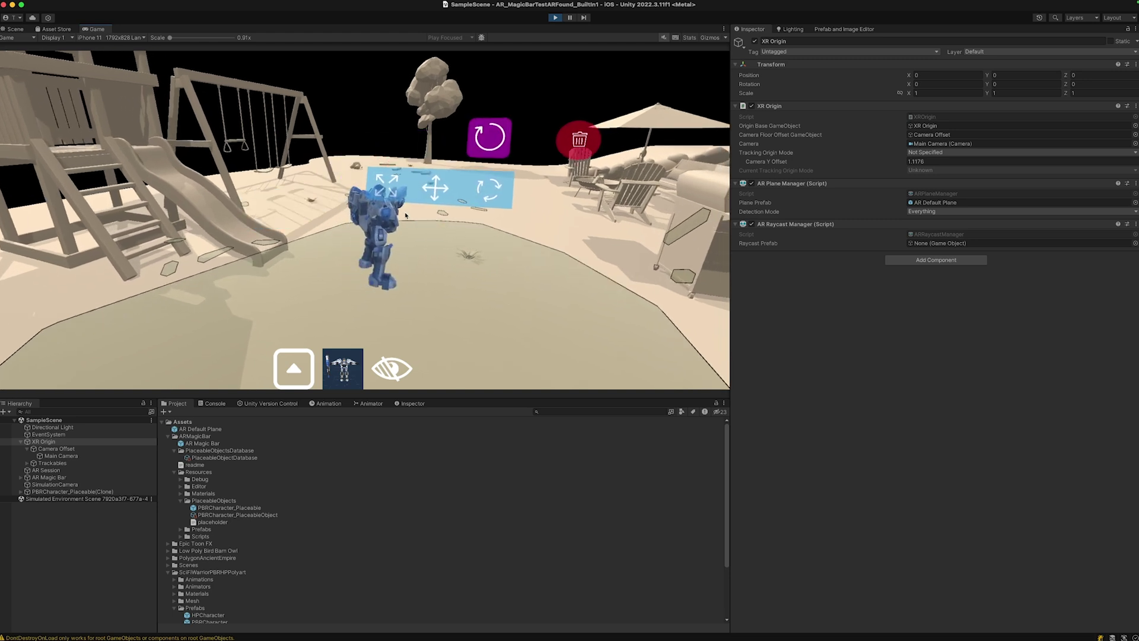
pyautogui.press('w')
pyautogui.press('d')
pyautogui.moveTo(423, 248)
pyautogui.mouseDown(button='right')
pyautogui.moveTo(451, 247)
pyautogui.moveTo(422, 237)
pyautogui.mouseUp(button='right')
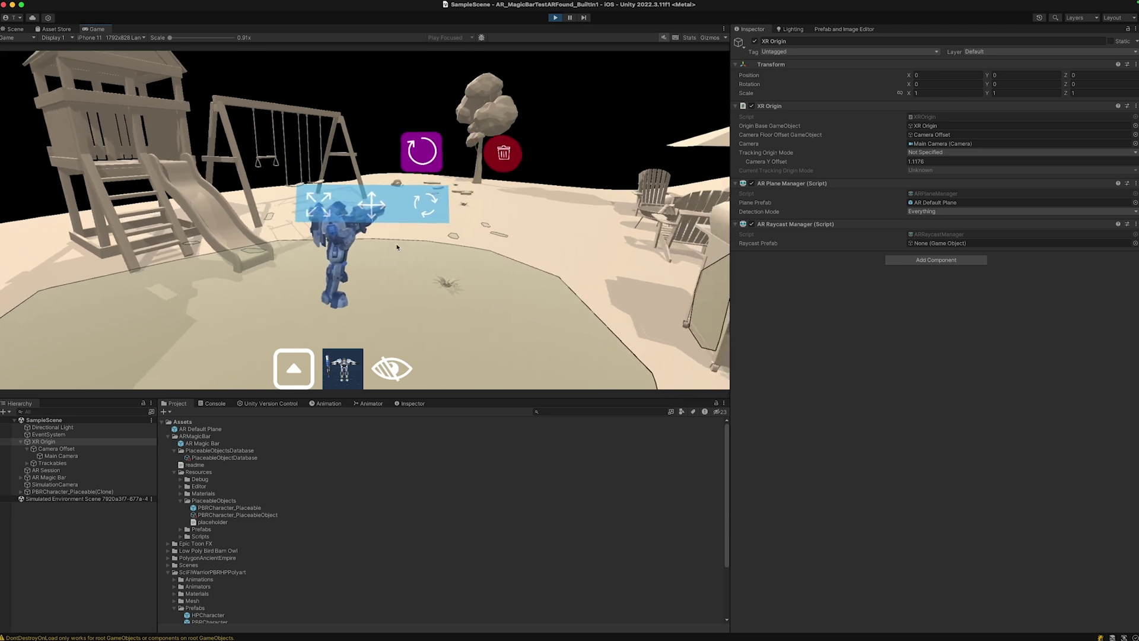
# Test the character's rotate gizmo and move the character towards the slide with the move gizmo
pyautogui.click(421, 214)
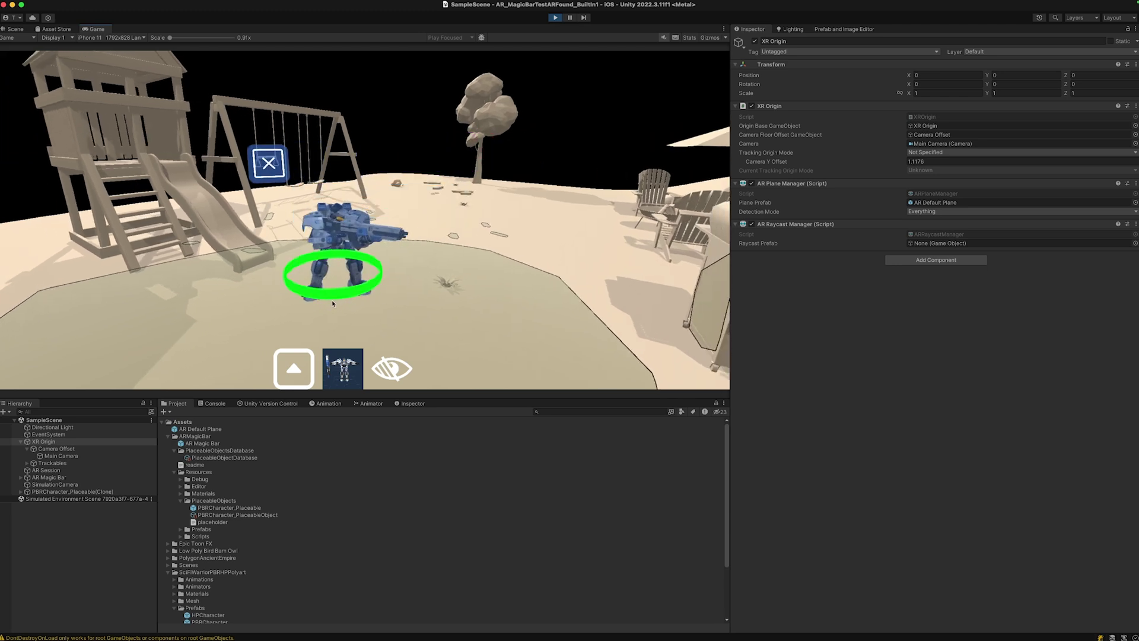
pyautogui.click(370, 161)
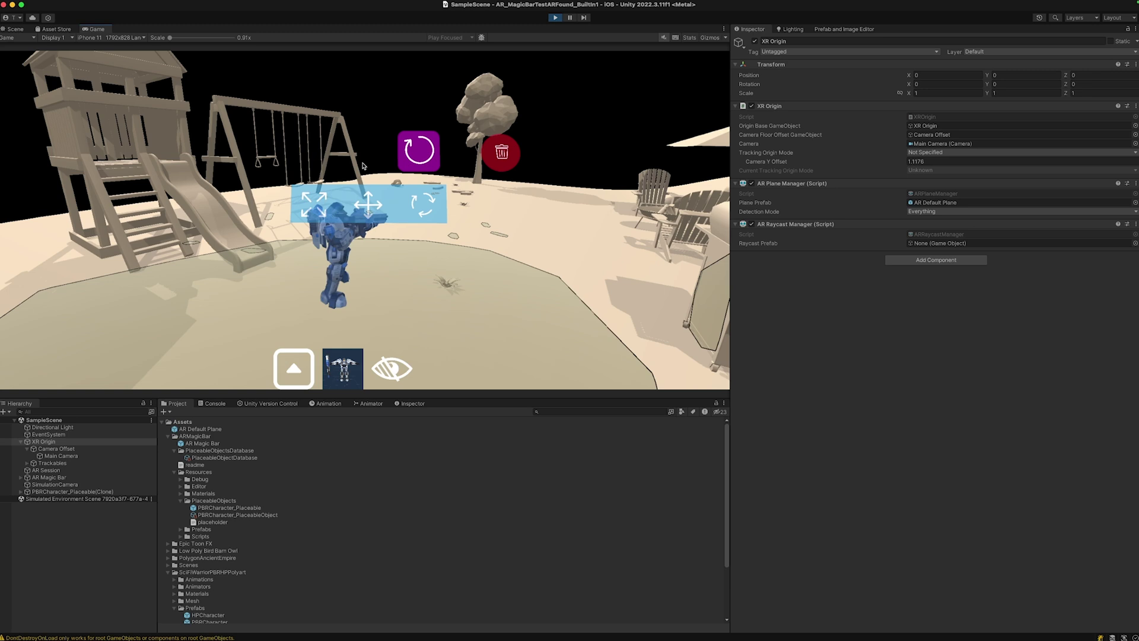
pyautogui.click(369, 205)
pyautogui.moveTo(371, 292); pyautogui.dragTo(284, 252)
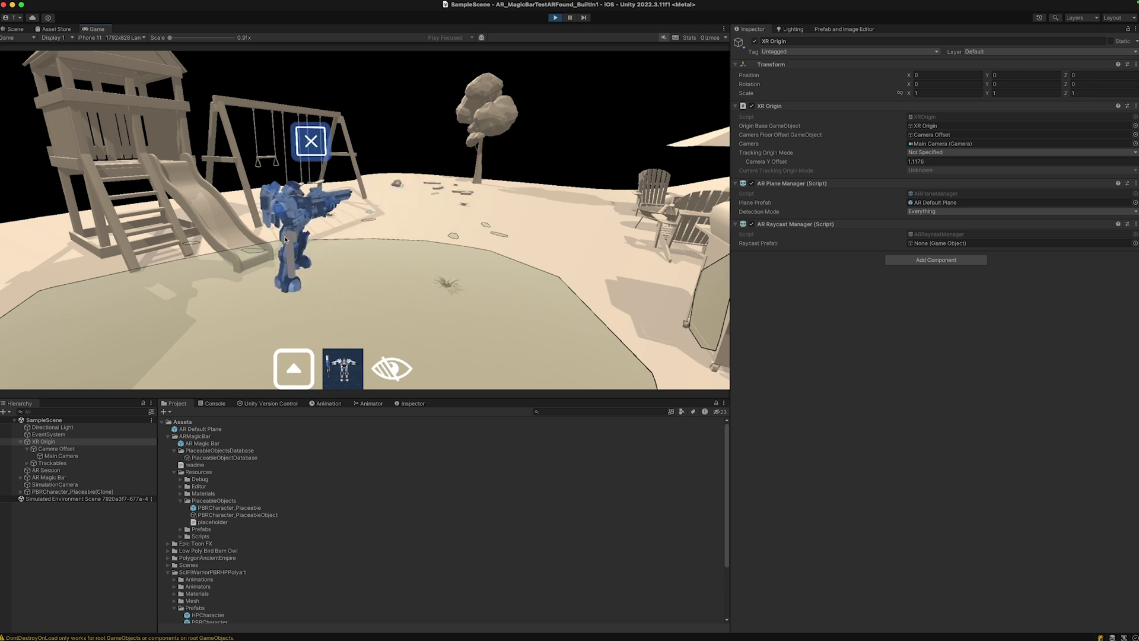
pyautogui.click(309, 135)
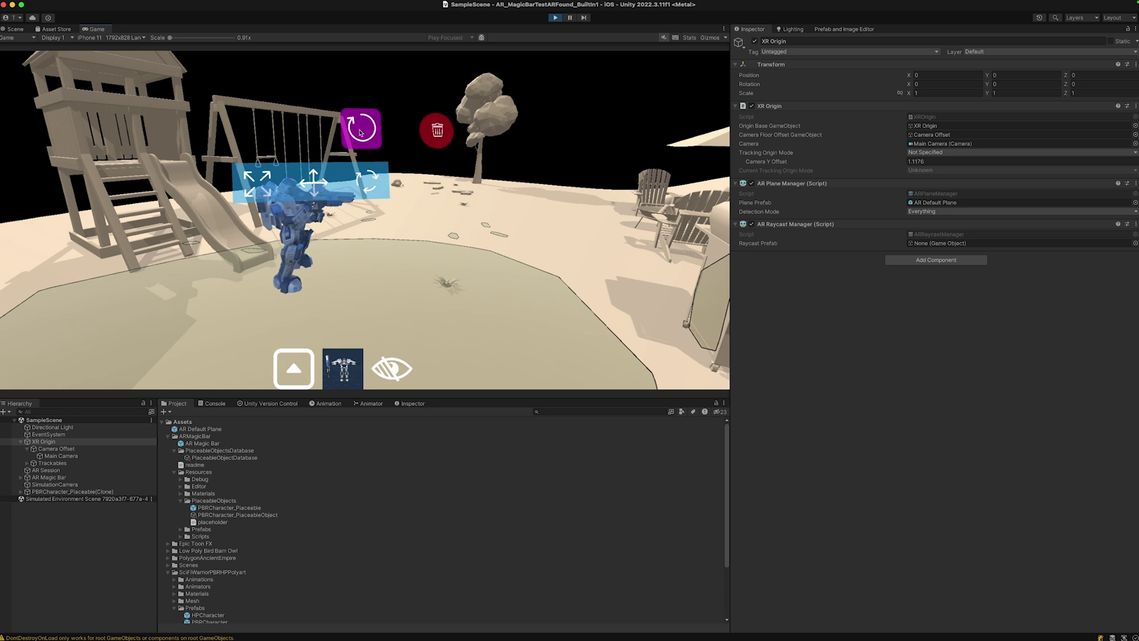
# Delete the placed character, place a new PBRCharacter from the magic bar on the detected plane and stop Play mode
pyautogui.click(442, 127)
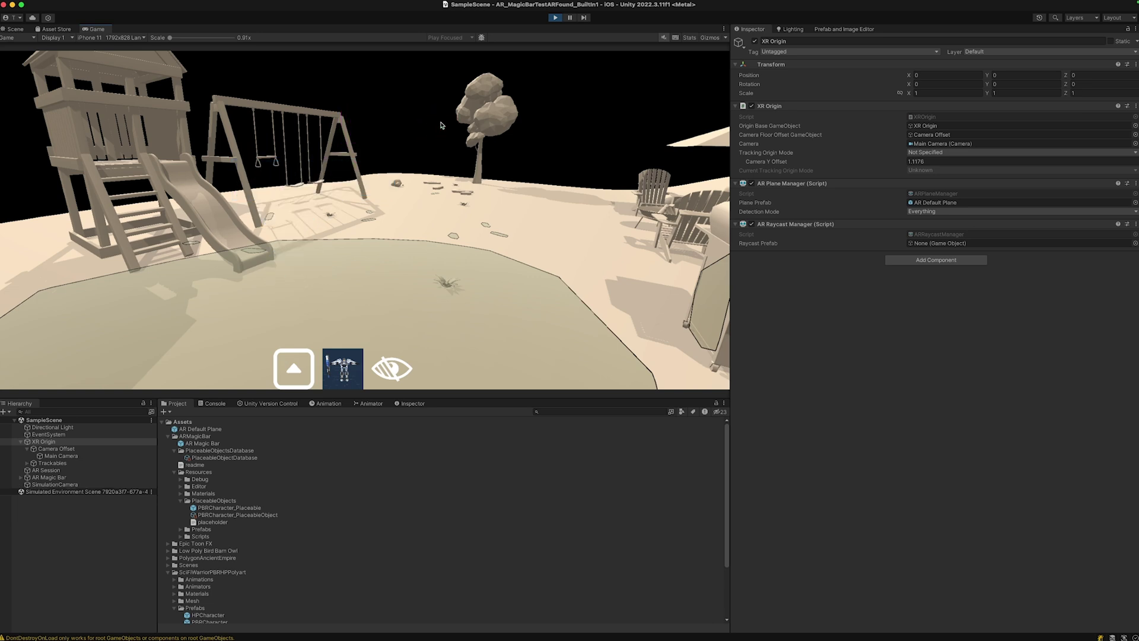
pyautogui.moveTo(340, 357); pyautogui.dragTo(340, 300)
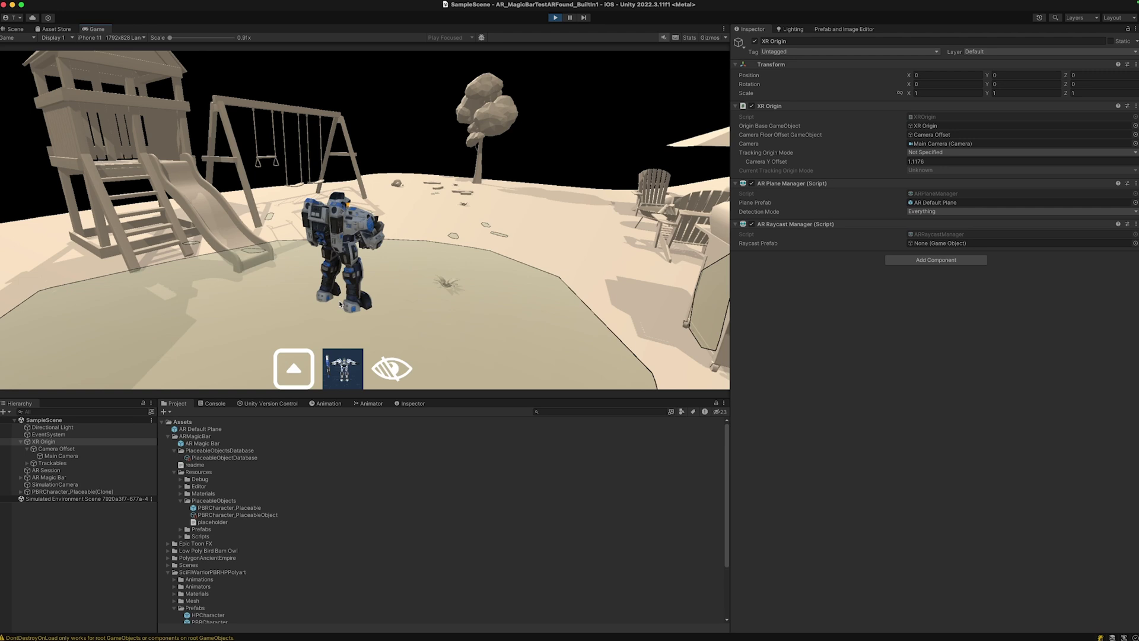
pyautogui.click(332, 267)
pyautogui.click(523, 108)
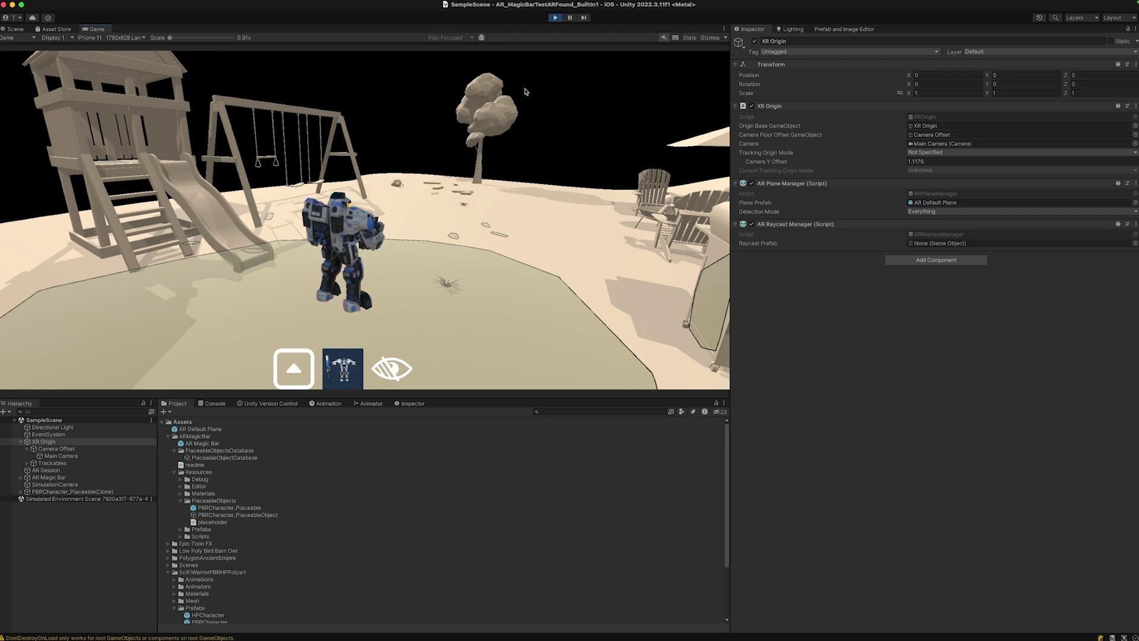
pyautogui.click(375, 370)
pyautogui.click(342, 369)
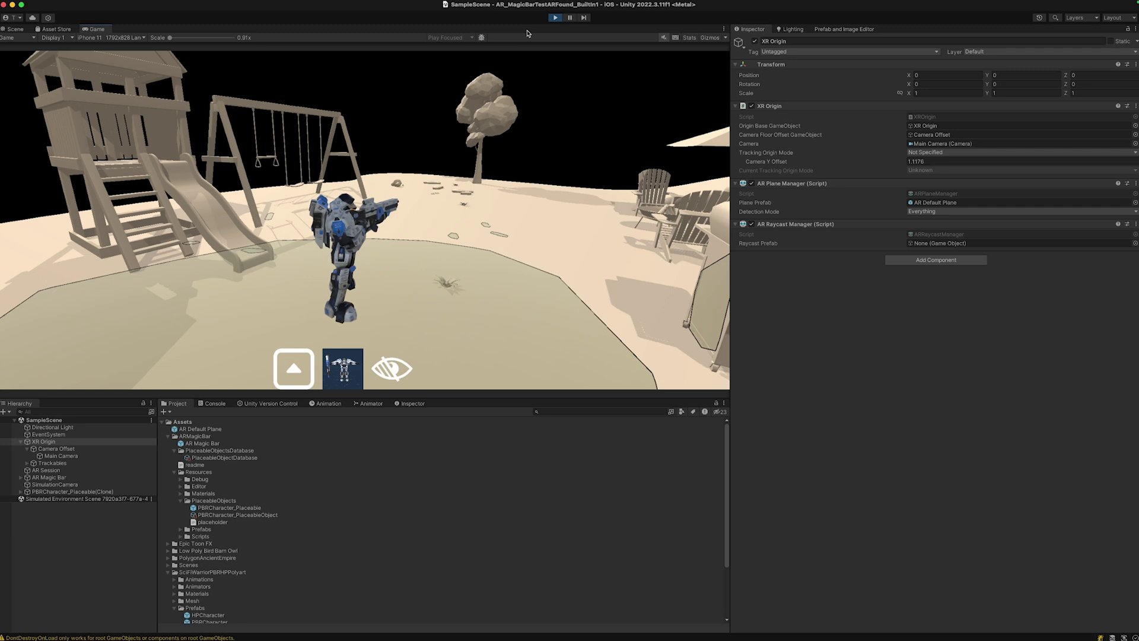
pyautogui.click(555, 18)
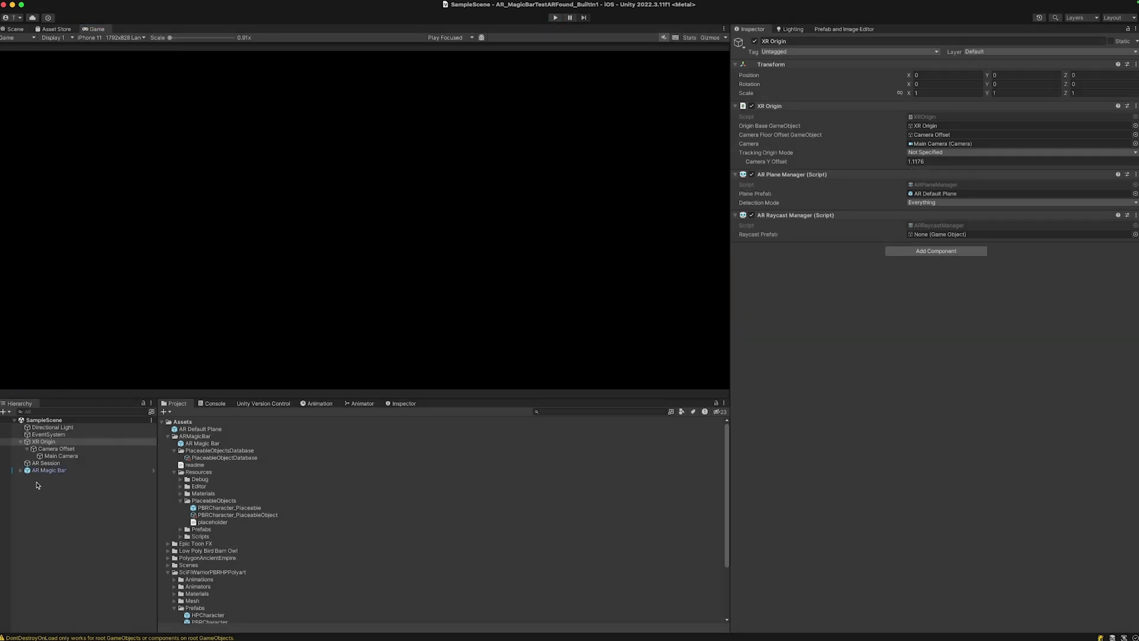
# Turn off Enable Hide on the PlacementBarLogic object under AR Magic Bar and set MAX_ITEMS_PER_PAGE to 5
pyautogui.click(44, 472)
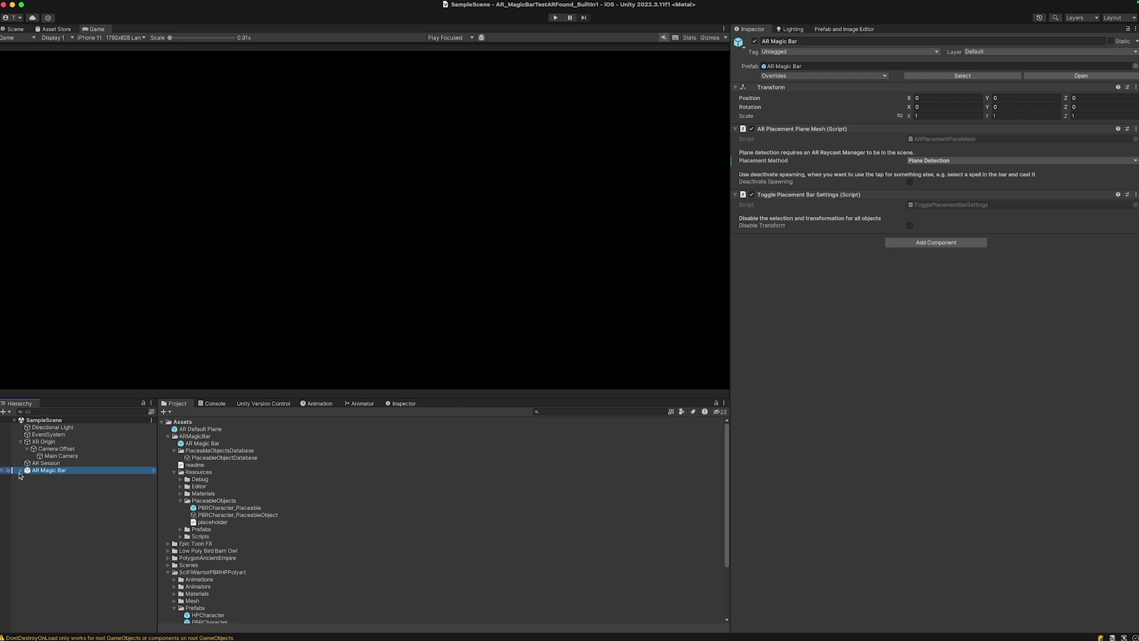
pyautogui.click(20, 470)
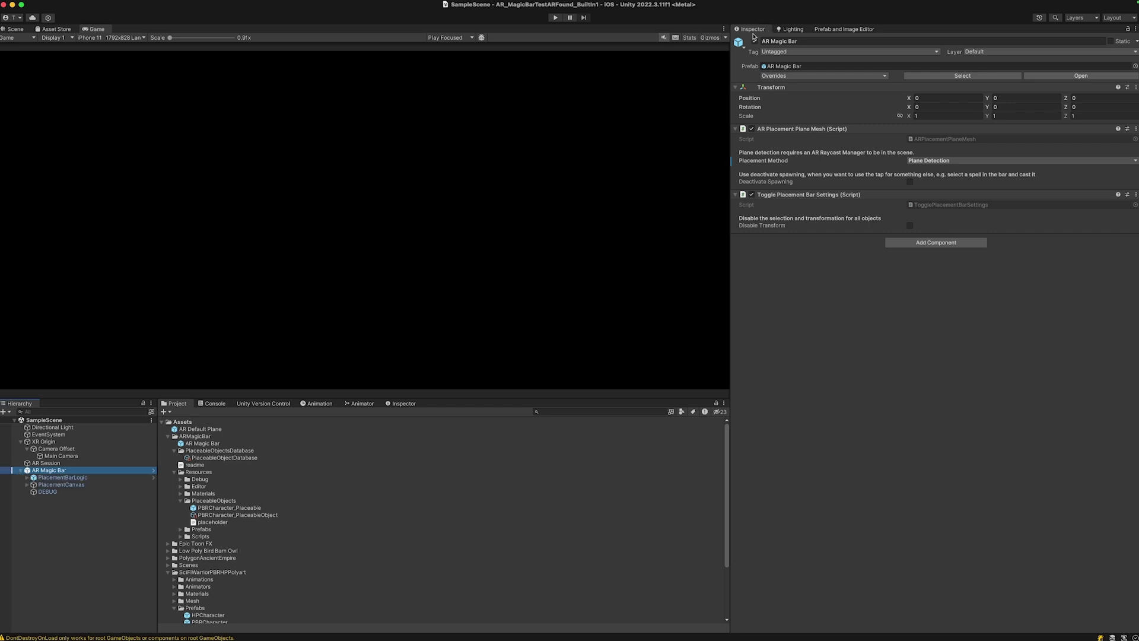
pyautogui.click(63, 477)
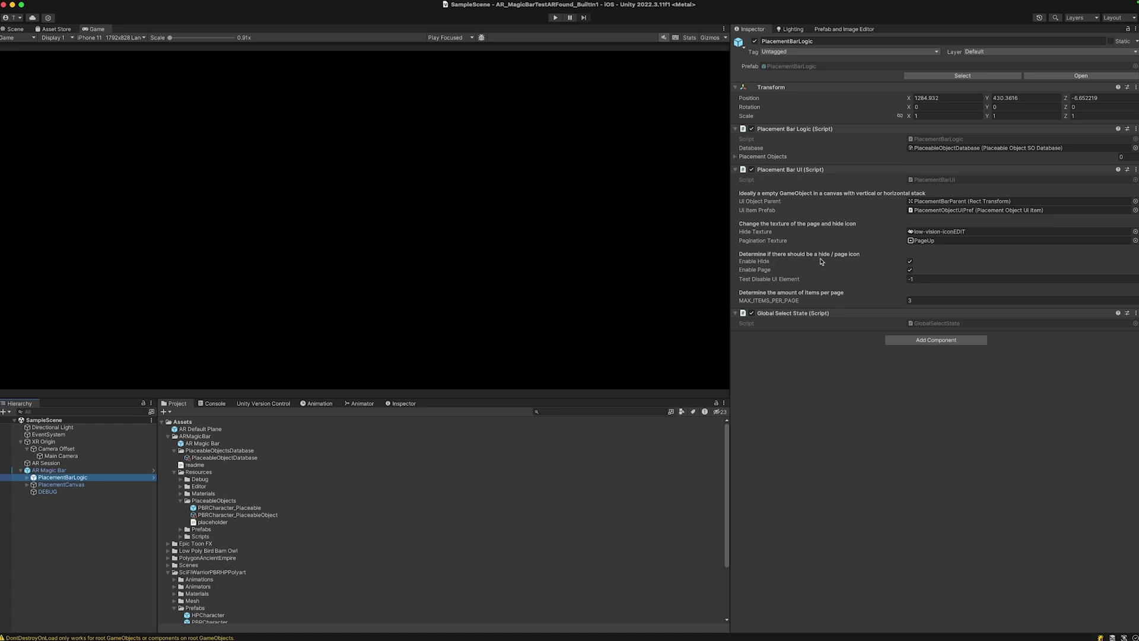
pyautogui.click(910, 261)
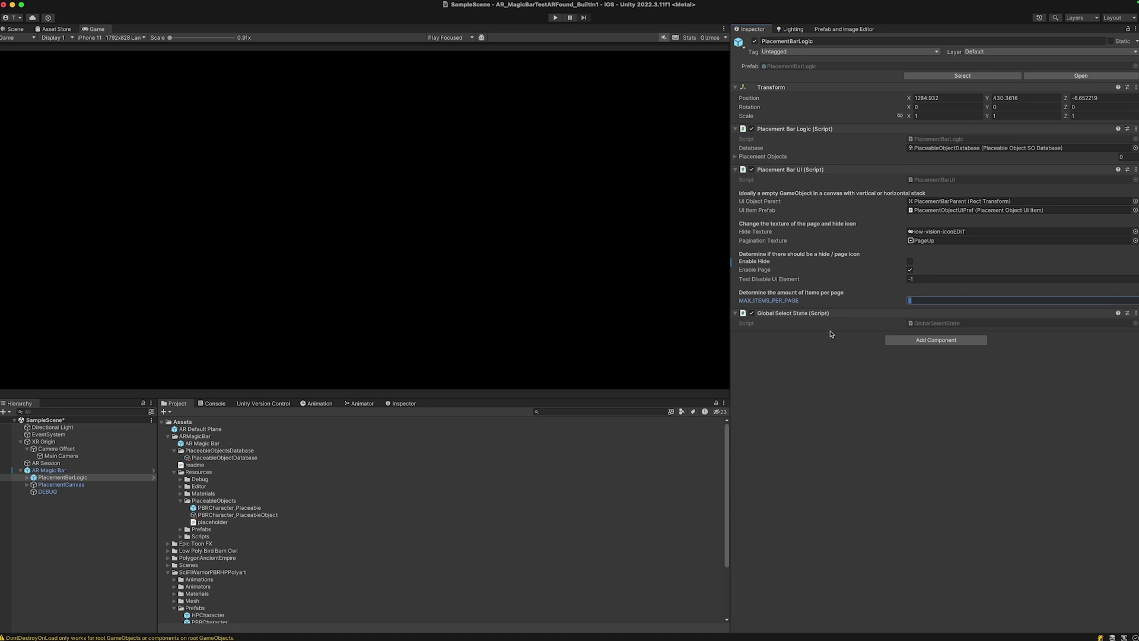
pyautogui.write('5')
pyautogui.press('Return')
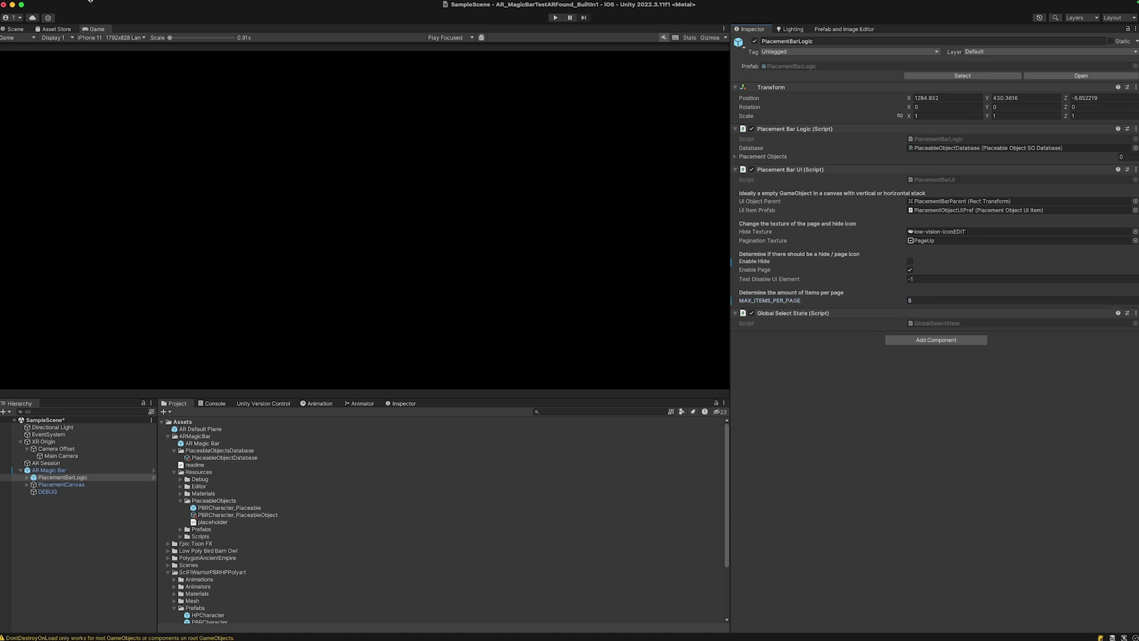
# Preview the Game view at iPhone 11 1792x828 Portrait and switch it back to iPhone 11 1792x828 Landscape
pyautogui.click(126, 38)
pyautogui.click(122, 109)
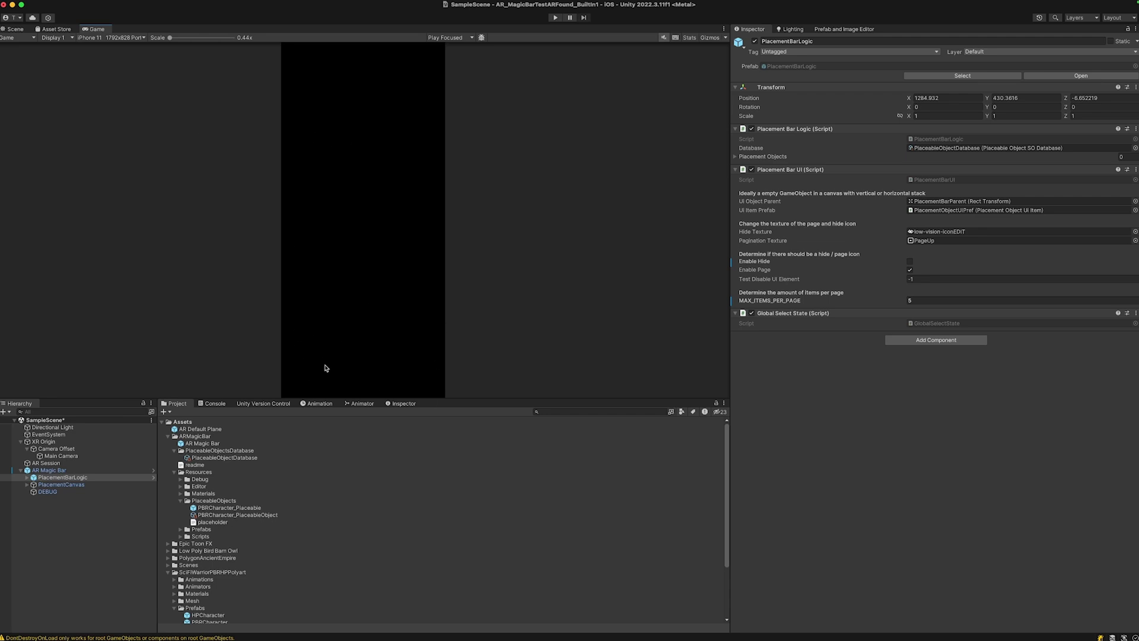
pyautogui.click(121, 38)
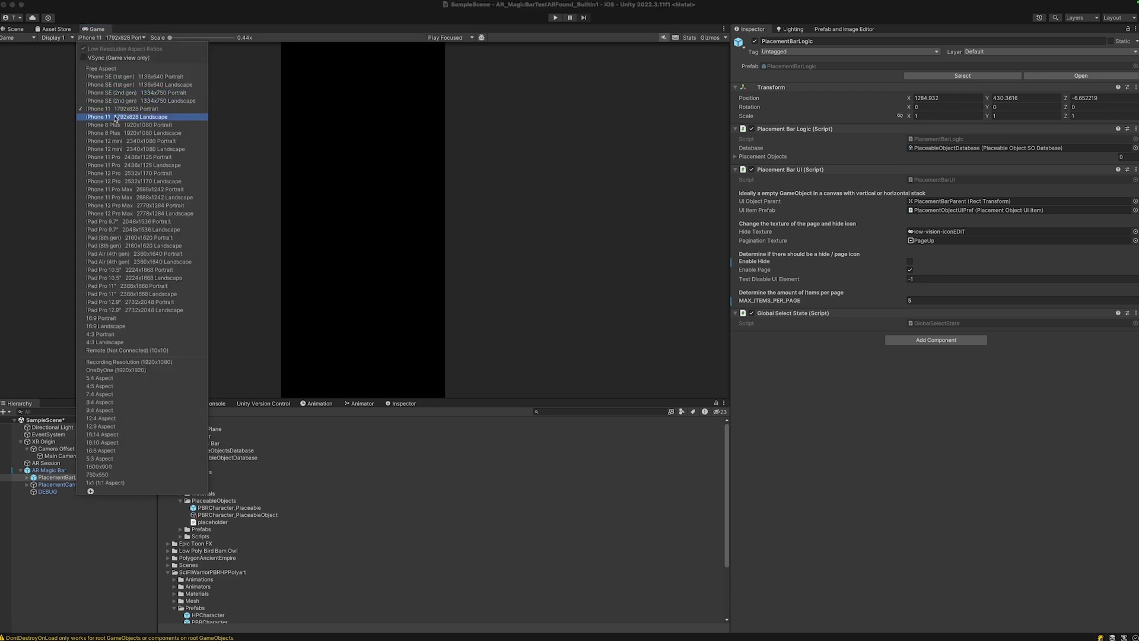
pyautogui.click(166, 117)
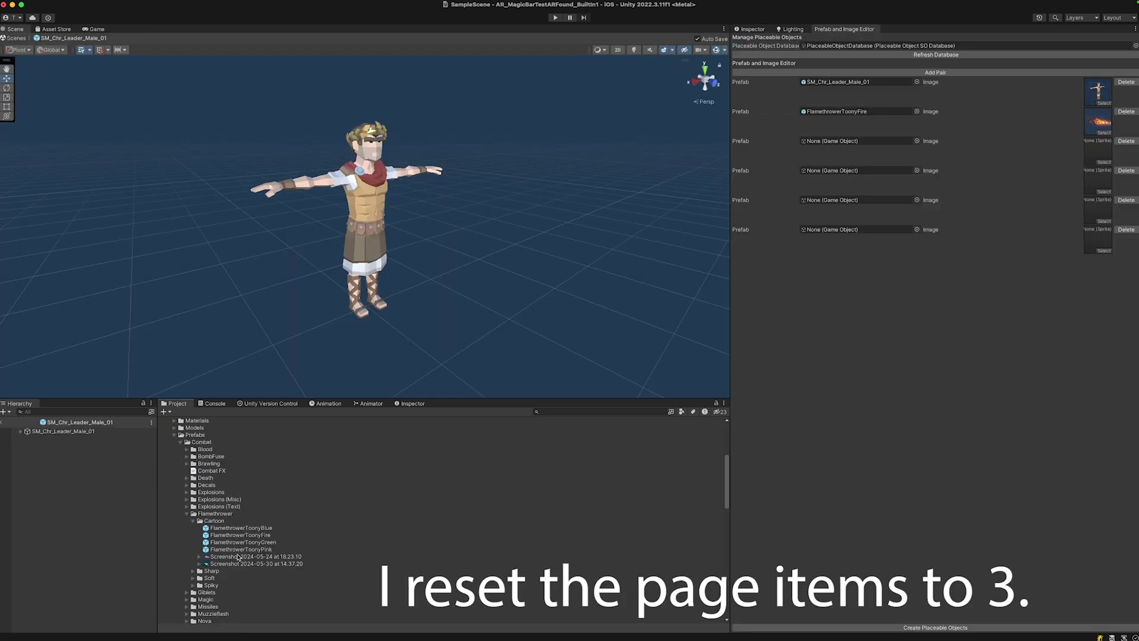
# Assign the PBRCharacter 1 prefab and the image Screenshot 2024-05-10 at 09.10.57 from SciFiWarriorPBRHPPolyart to the third placeable pair
pyautogui.scroll(-3, 243, 558)
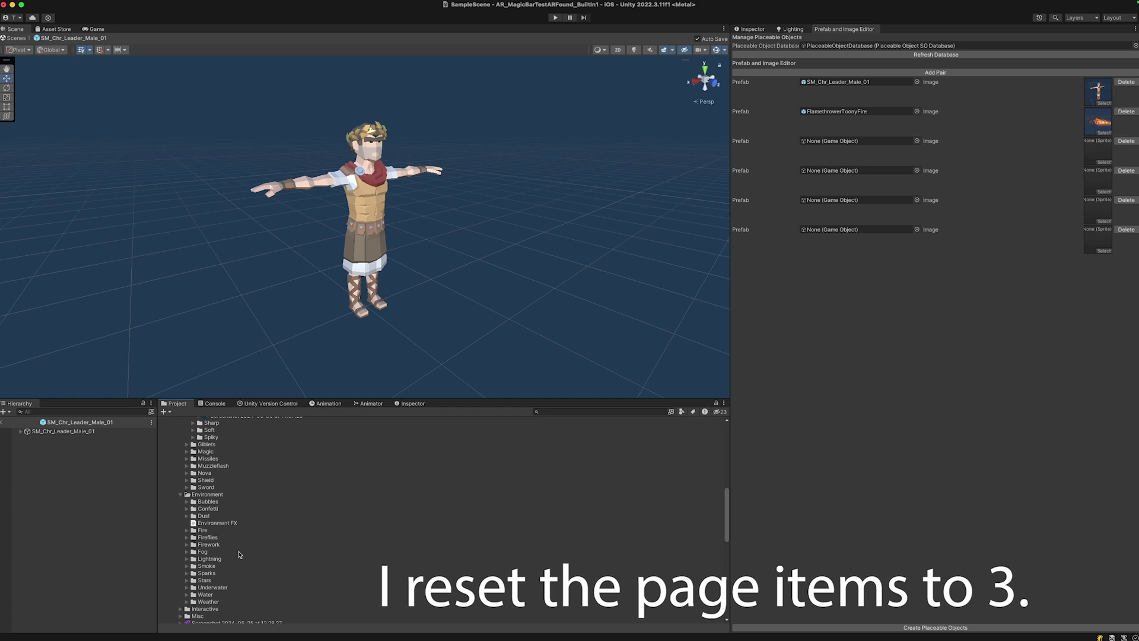
pyautogui.scroll(-5, 237, 519)
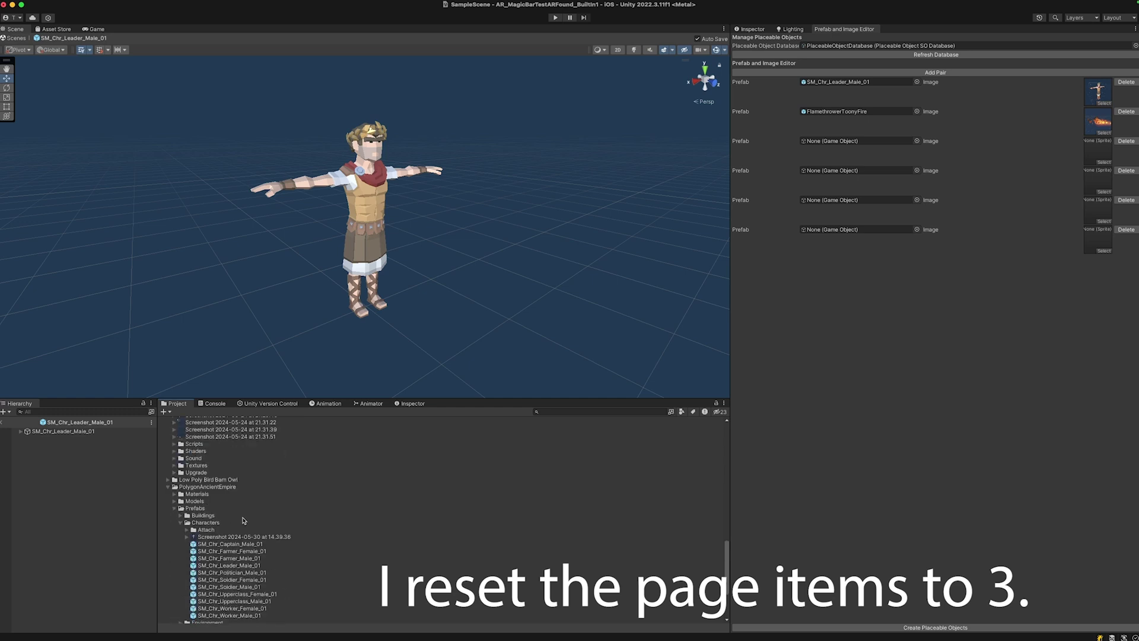
pyautogui.scroll(-3, 237, 519)
pyautogui.scroll(10, 250, 481)
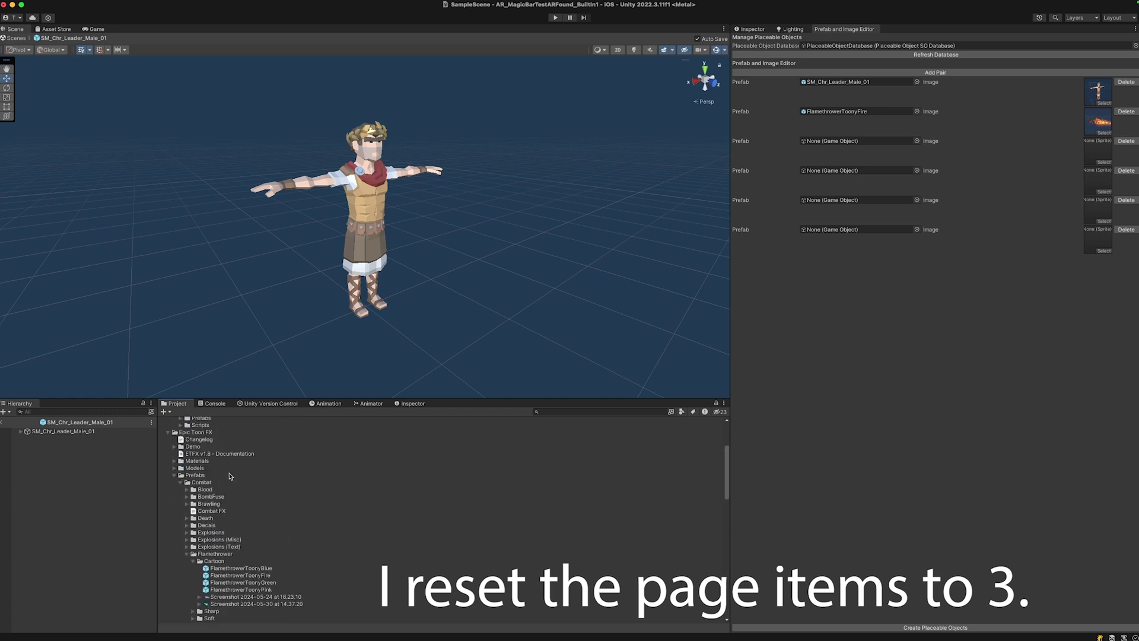
pyautogui.scroll(2, 226, 467)
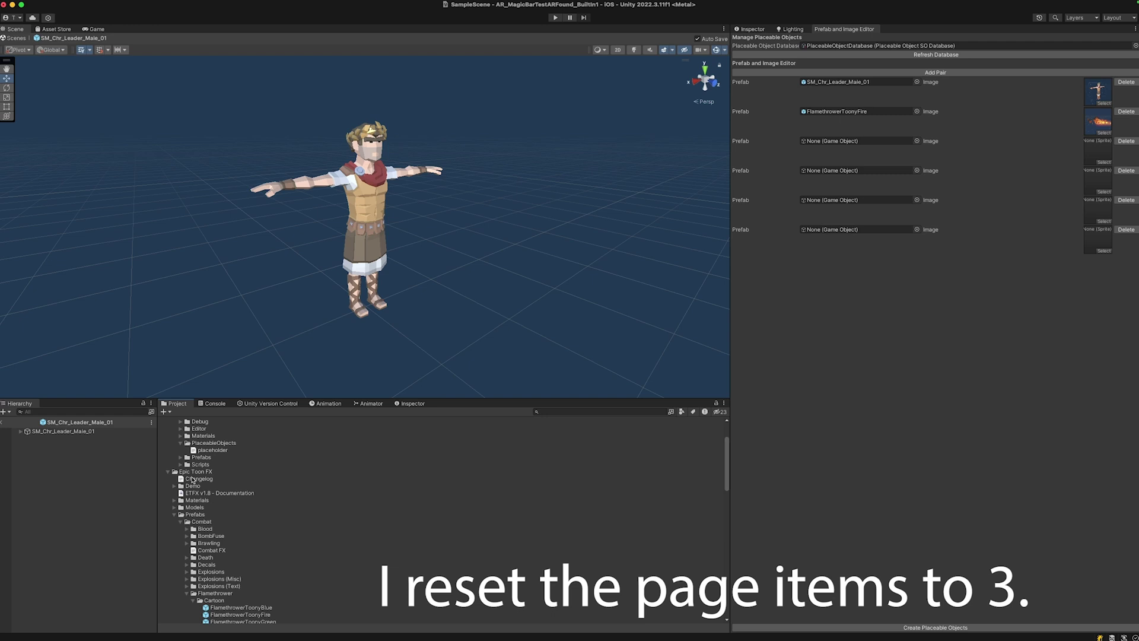
pyautogui.scroll(3, 191, 479)
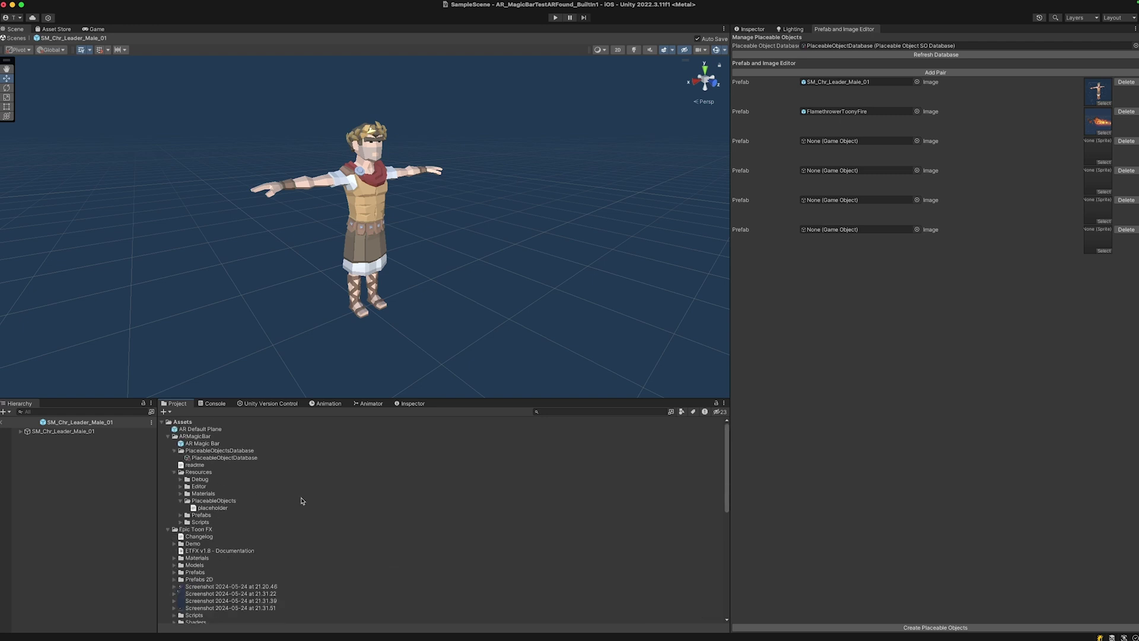
pyautogui.scroll(-10, 241, 556)
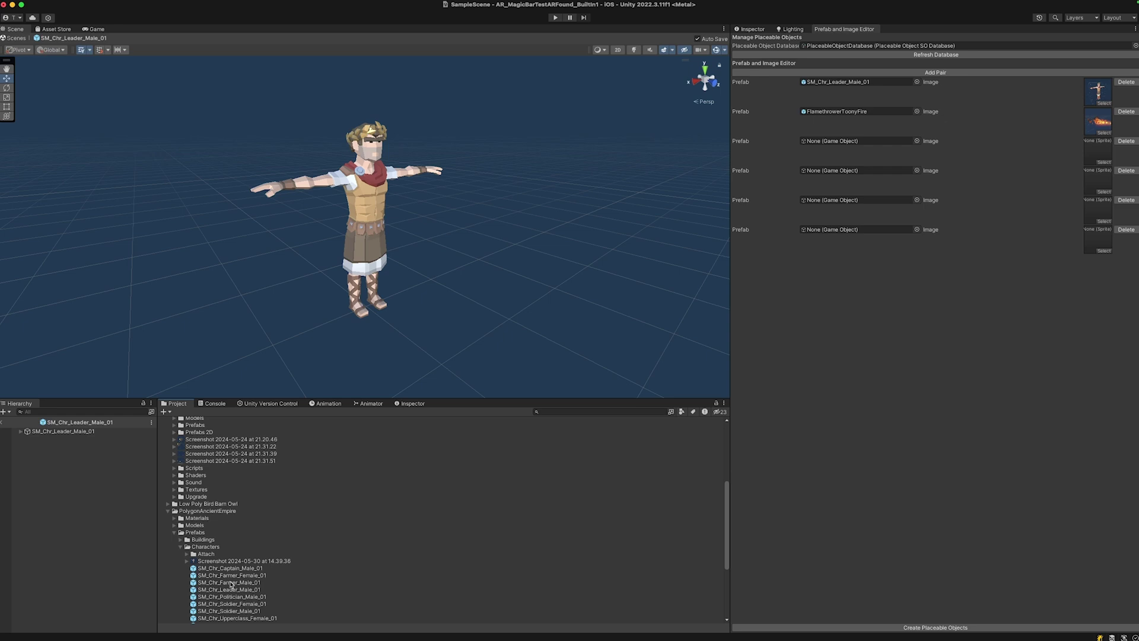
pyautogui.scroll(-3, 255, 570)
pyautogui.scroll(-3, 278, 505)
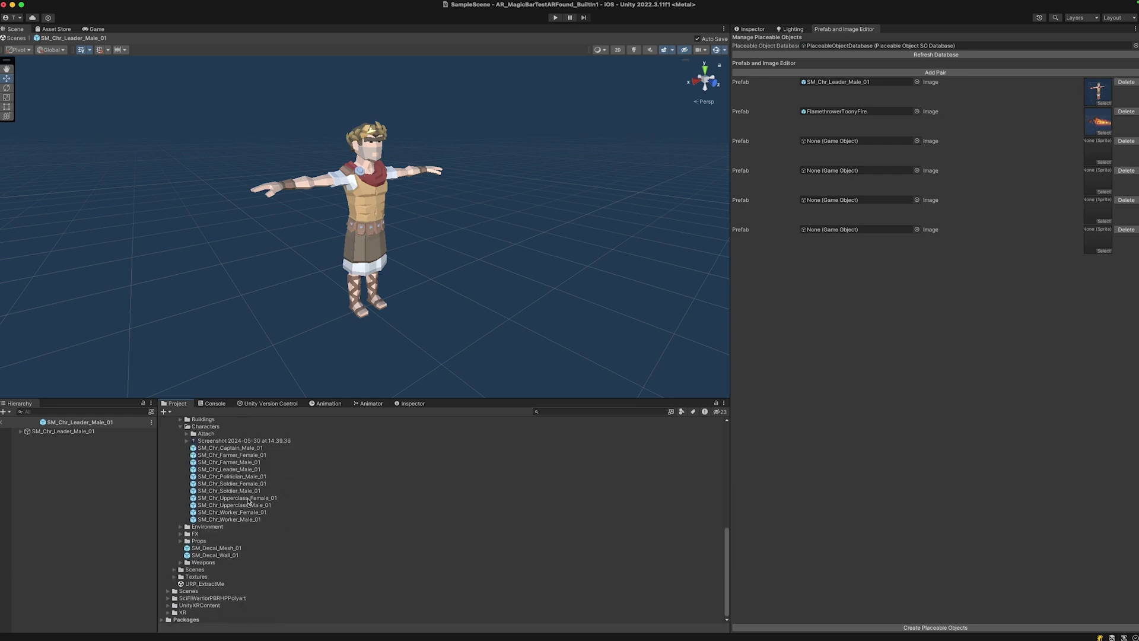
pyautogui.click(168, 599)
pyautogui.scroll(-5, 198, 585)
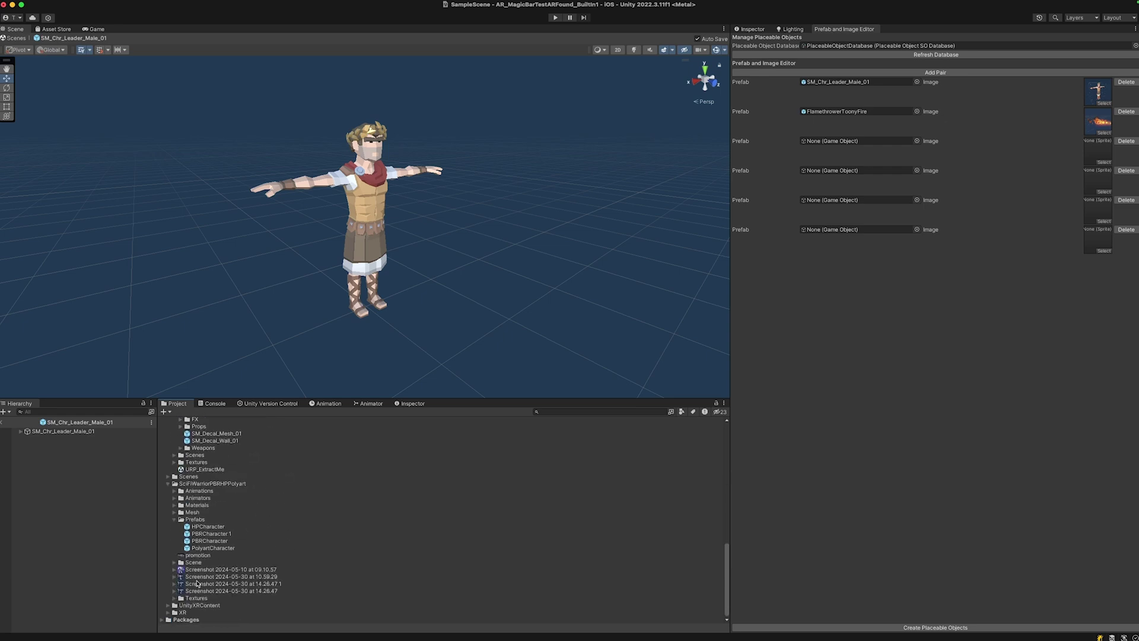
pyautogui.moveTo(209, 537); pyautogui.dragTo(855, 141)
pyautogui.moveTo(216, 569); pyautogui.dragTo(1091, 161)
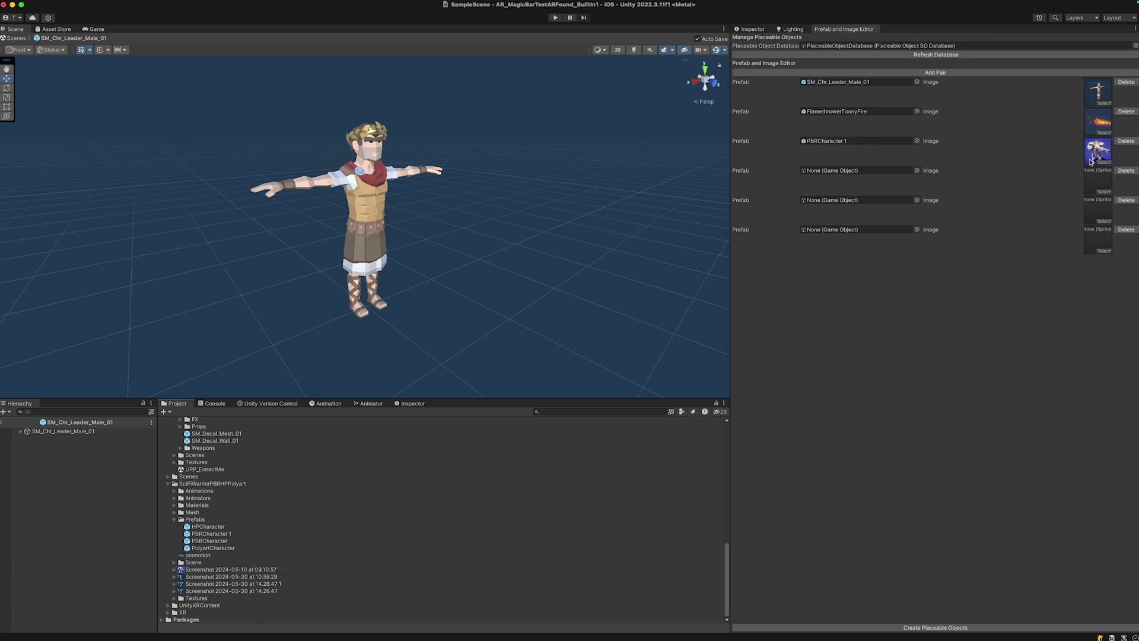
# Assign the Barn Owl prefab and its image Screenshot 2024-05-24 at 20.51.19 to the fourth placeable pair
pyautogui.scroll(15, 255, 534)
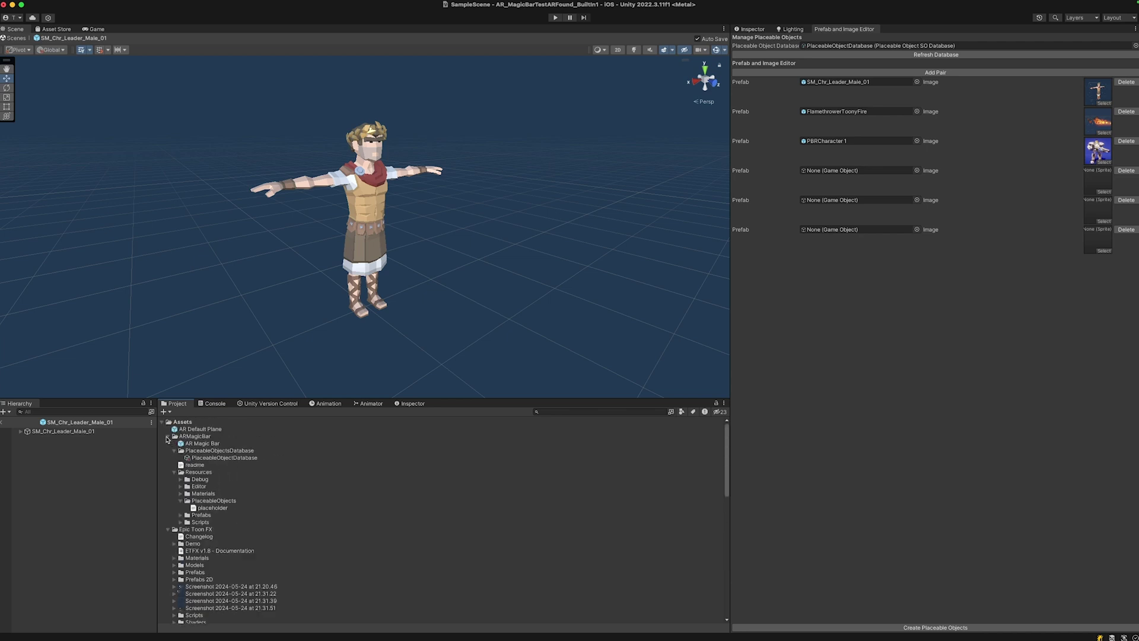
pyautogui.click(168, 437)
pyautogui.click(168, 444)
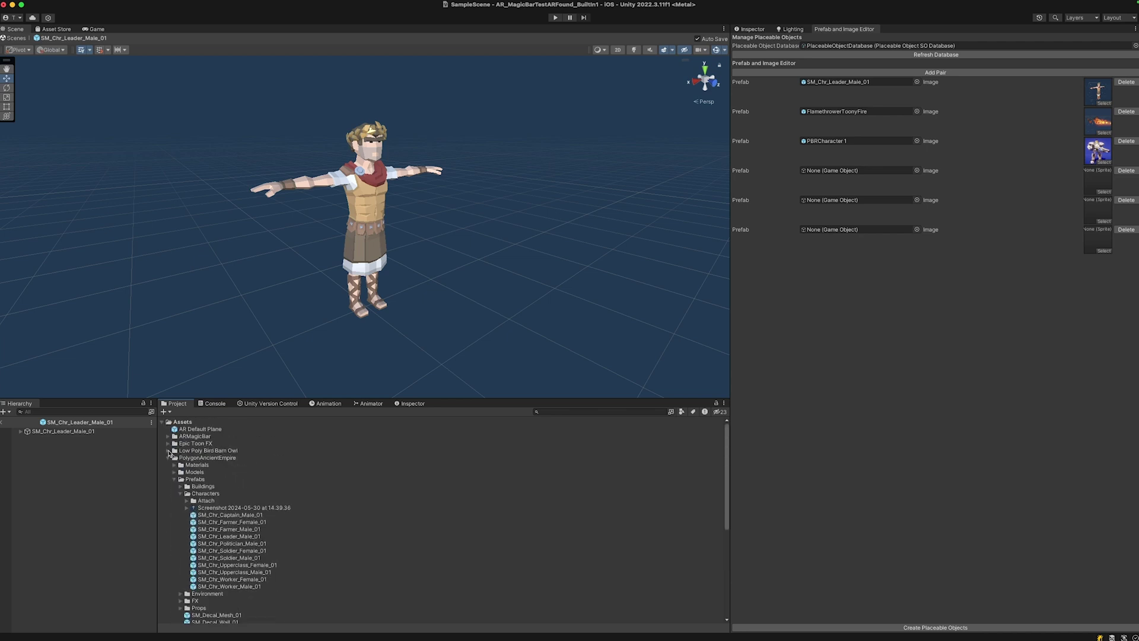
pyautogui.click(169, 451)
pyautogui.moveTo(201, 458); pyautogui.dragTo(846, 172)
pyautogui.moveTo(193, 480); pyautogui.dragTo(1098, 183)
# In the Barn Owl prefab's Mesh, set the BarnOwl_Mat shader to Standard, replace Eye_Mat's error shader, and return to the scene
pyautogui.doubleClick(835, 172)
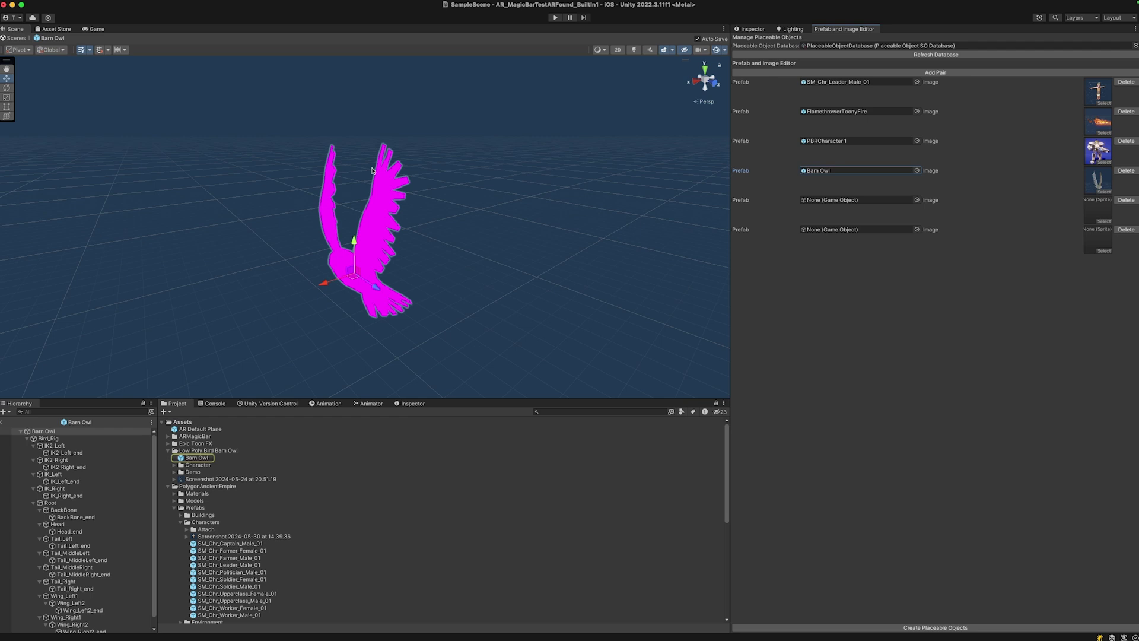
pyautogui.click(767, 28)
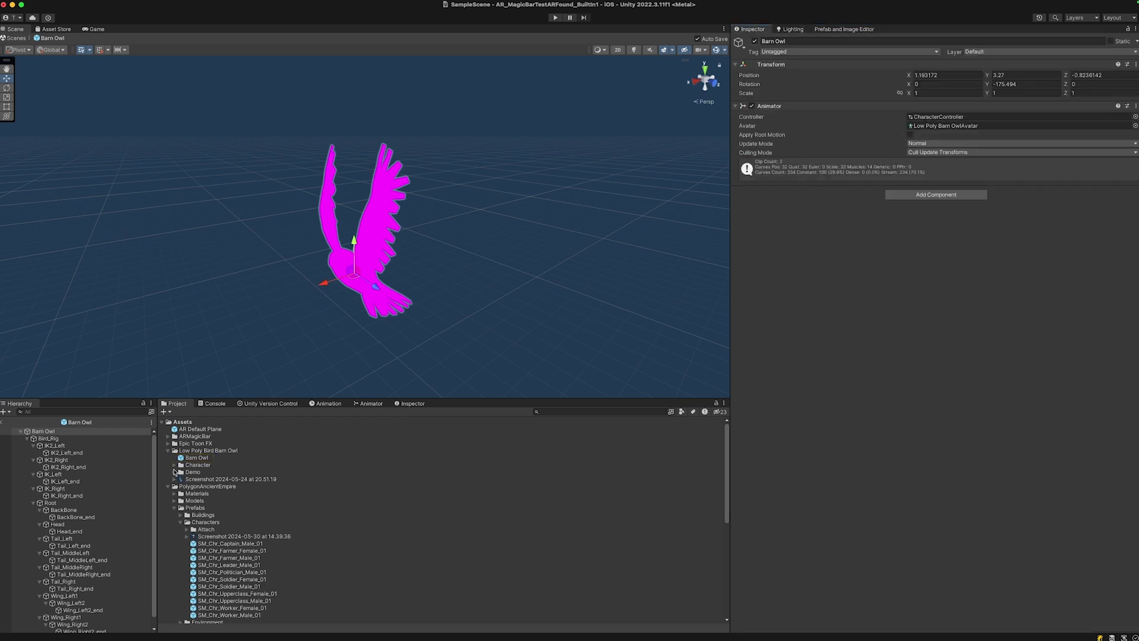
pyautogui.click(48, 438)
pyautogui.scroll(-1, 53, 474)
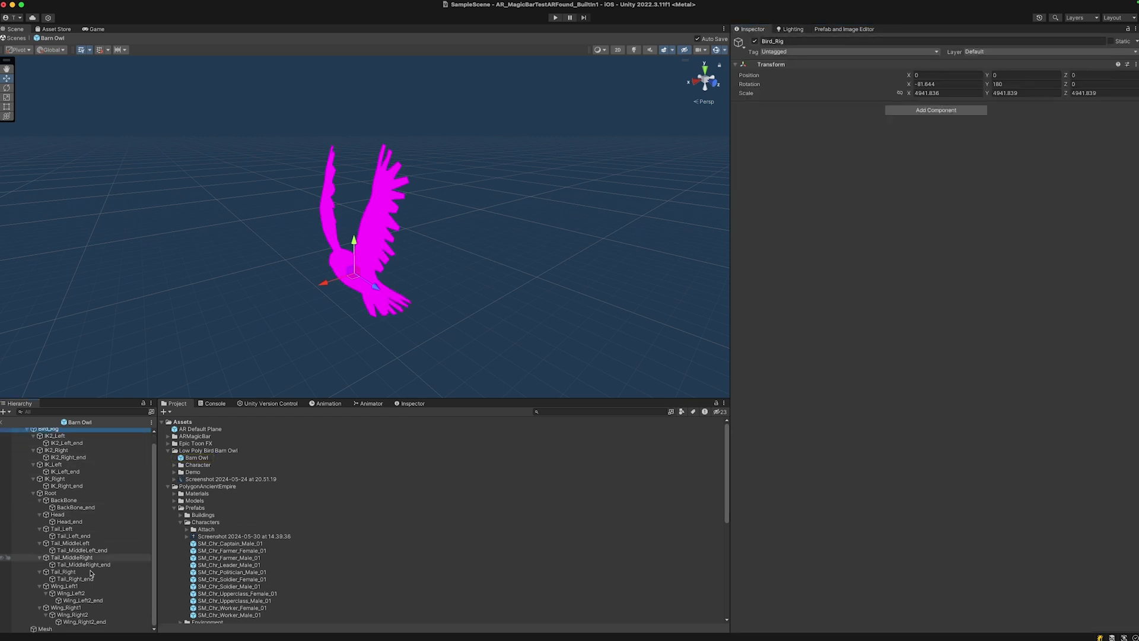
pyautogui.click(45, 629)
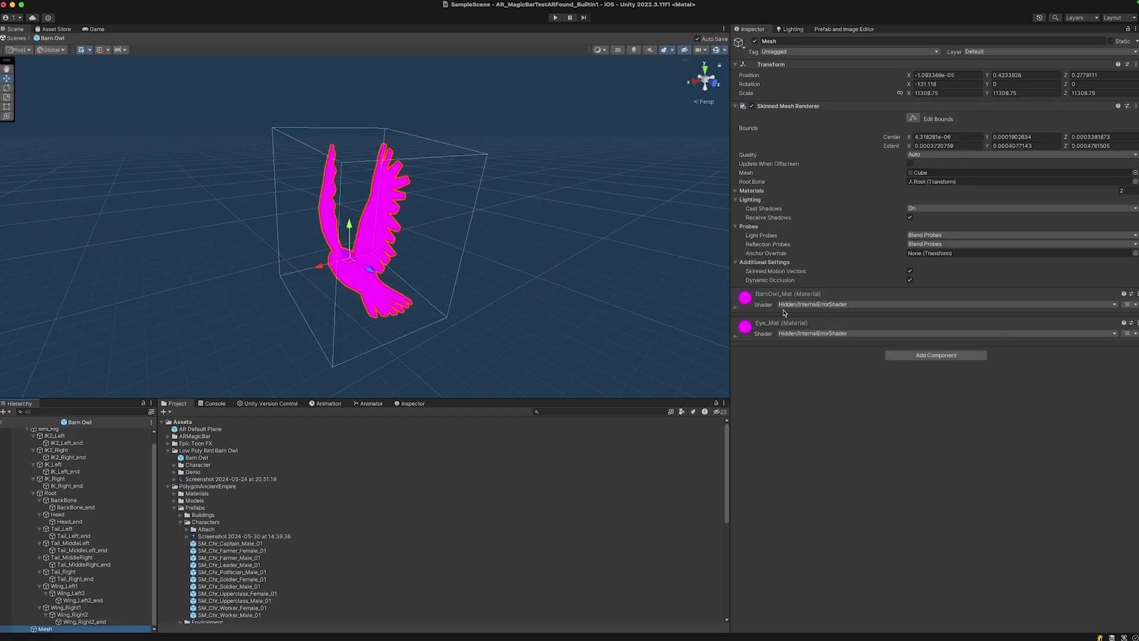
pyautogui.click(795, 305)
pyautogui.click(814, 448)
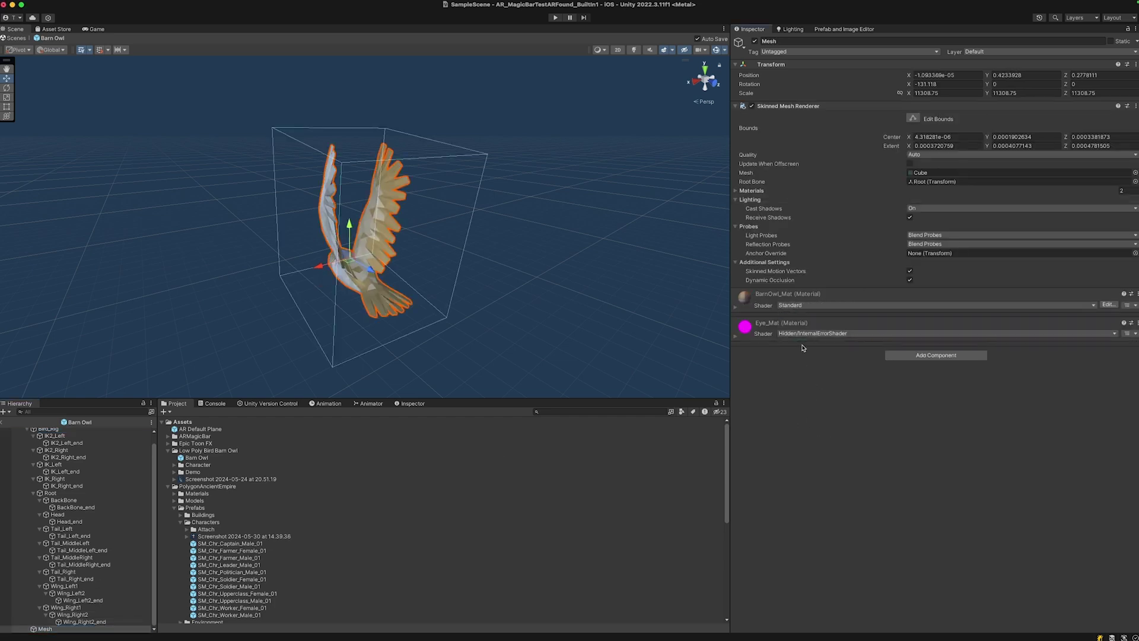
pyautogui.click(802, 334)
pyautogui.click(821, 468)
pyautogui.click(615, 249)
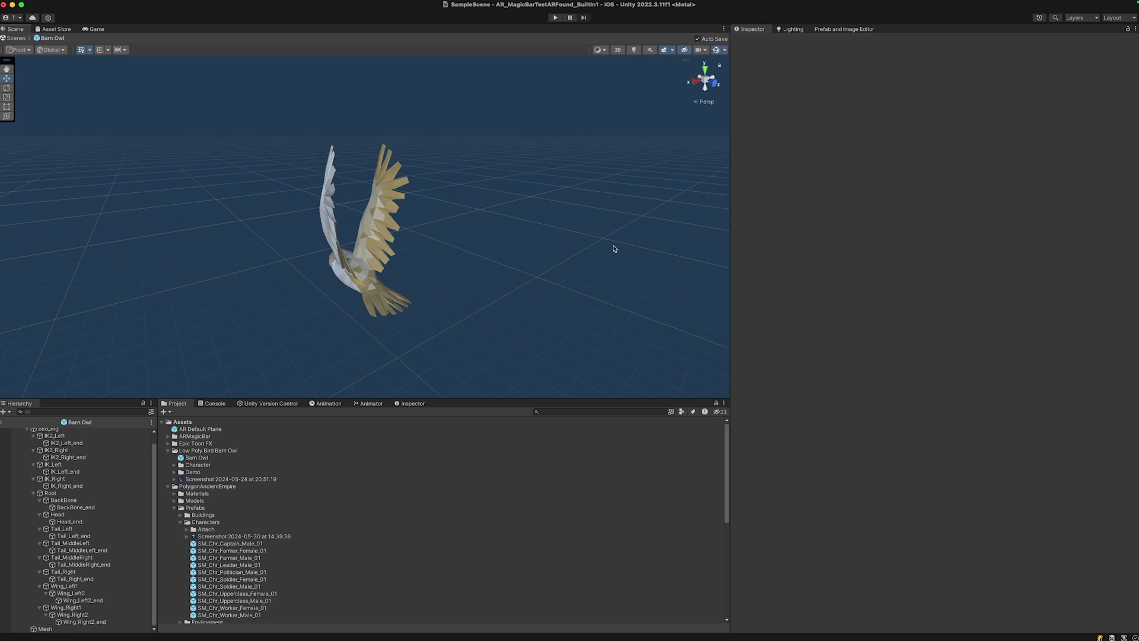
pyautogui.click(3, 422)
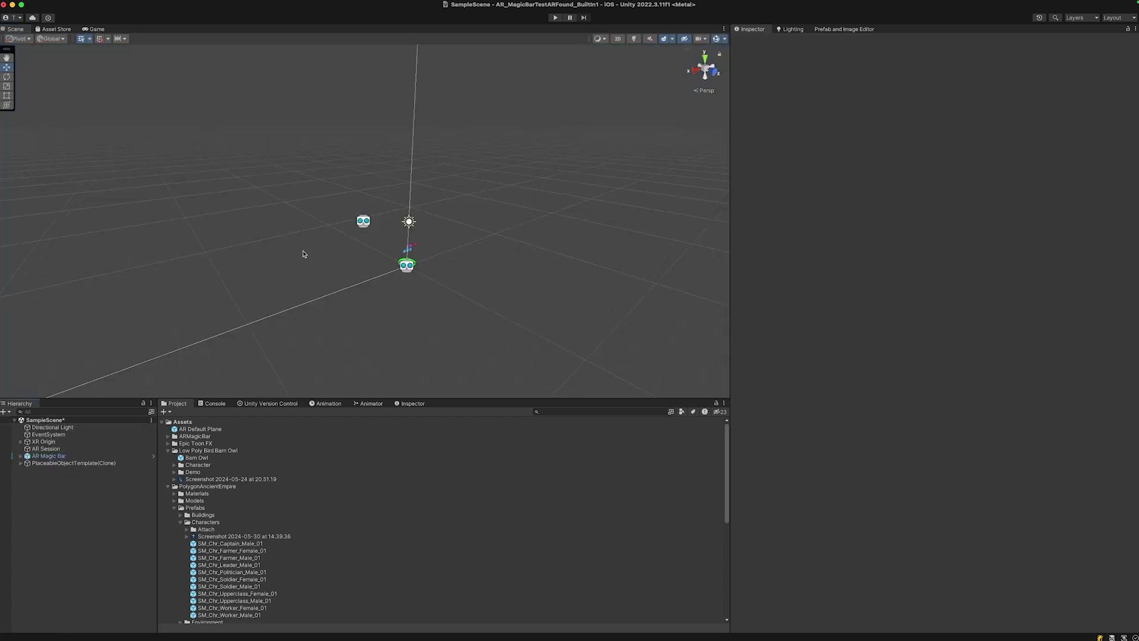
# Fill the fifth placeable pair with the image Screenshot 2024-05-30 at 14.38.51 and the SM_Env_Tree_01 prefab from the Environment folder
pyautogui.click(851, 28)
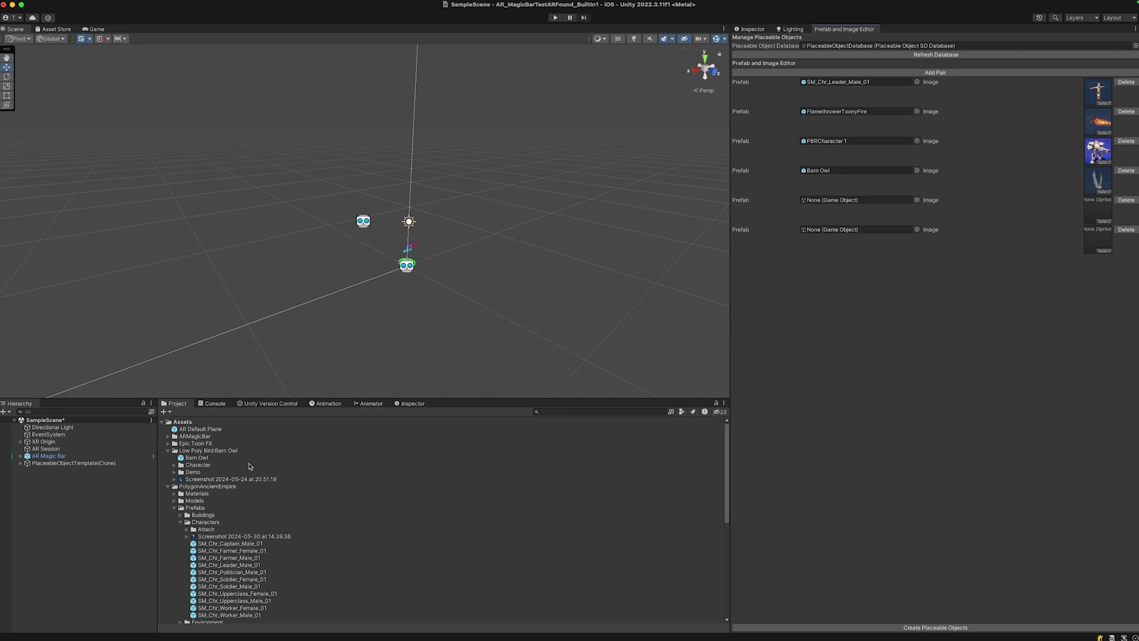
pyautogui.scroll(-5, 174, 475)
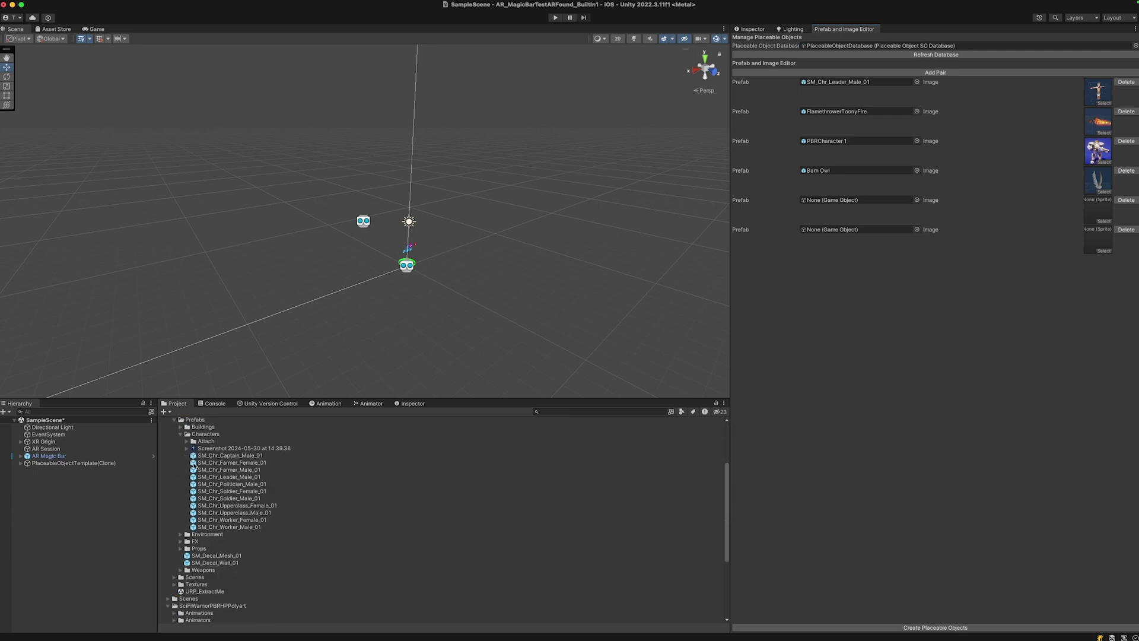
pyautogui.click(181, 534)
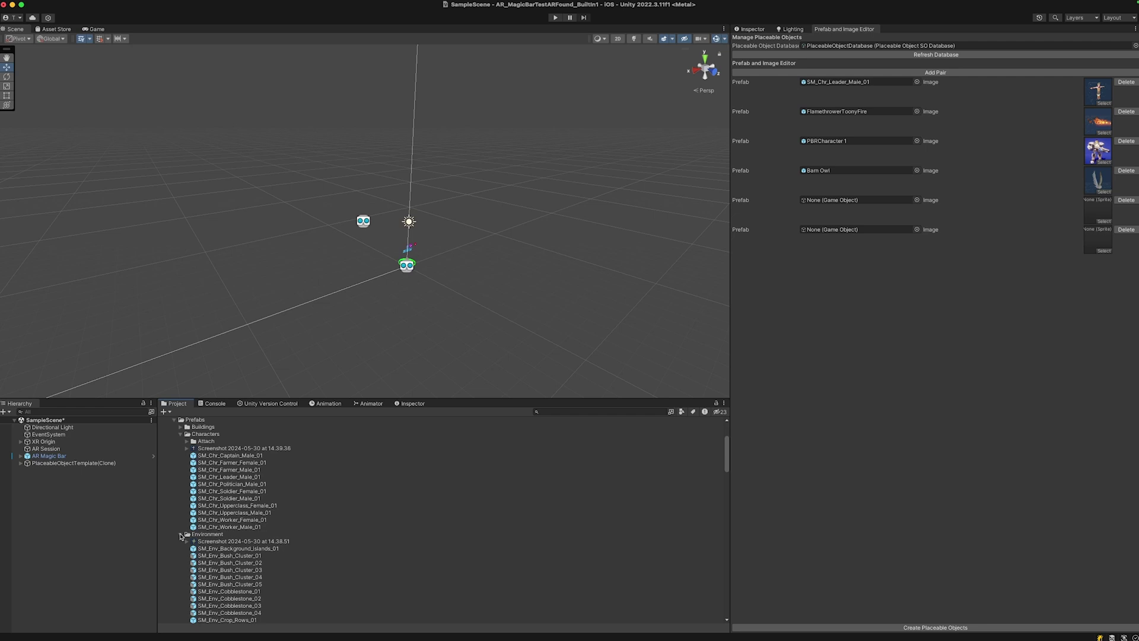
pyautogui.scroll(-1, 196, 537)
pyautogui.moveTo(244, 532); pyautogui.dragTo(1008, 214)
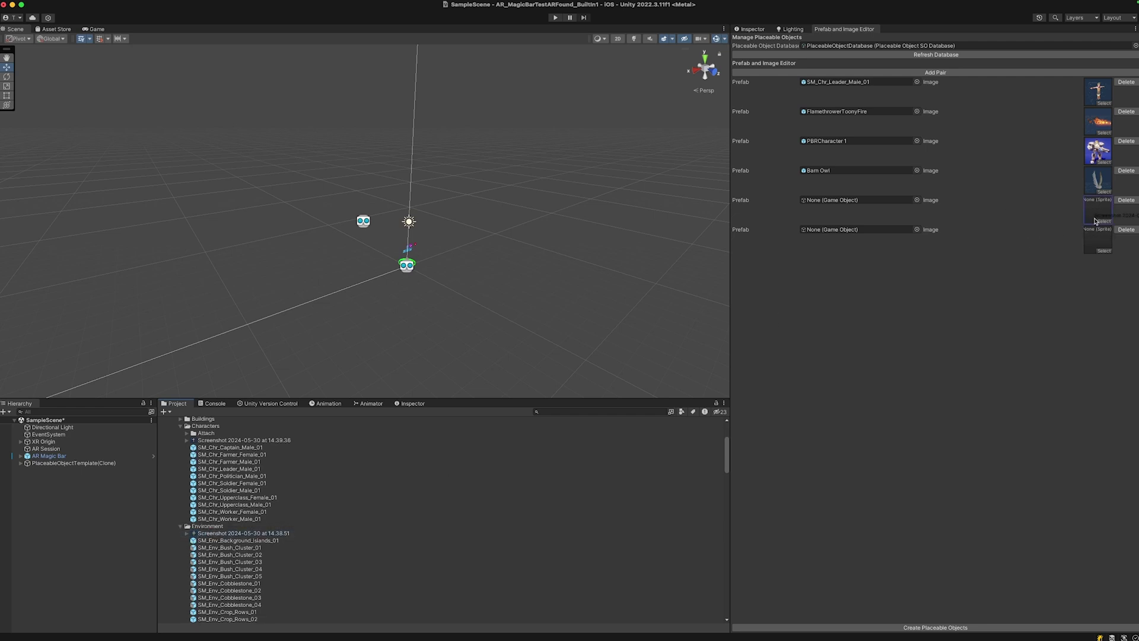
pyautogui.scroll(-8, 279, 540)
pyautogui.scroll(-10, 280, 540)
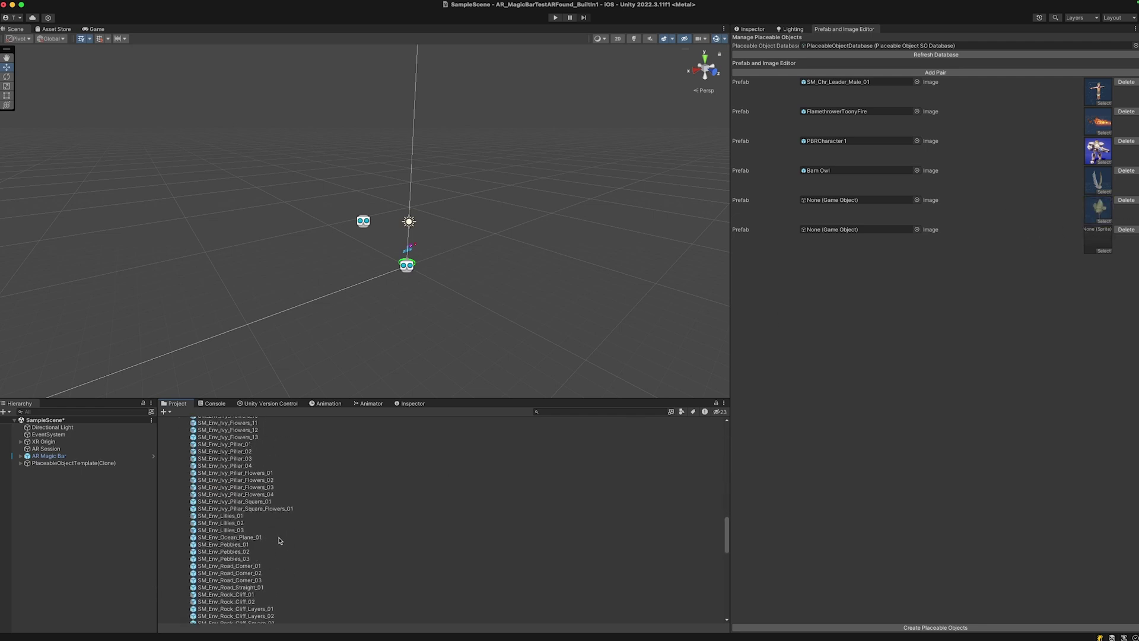
pyautogui.moveTo(225, 457); pyautogui.dragTo(869, 199)
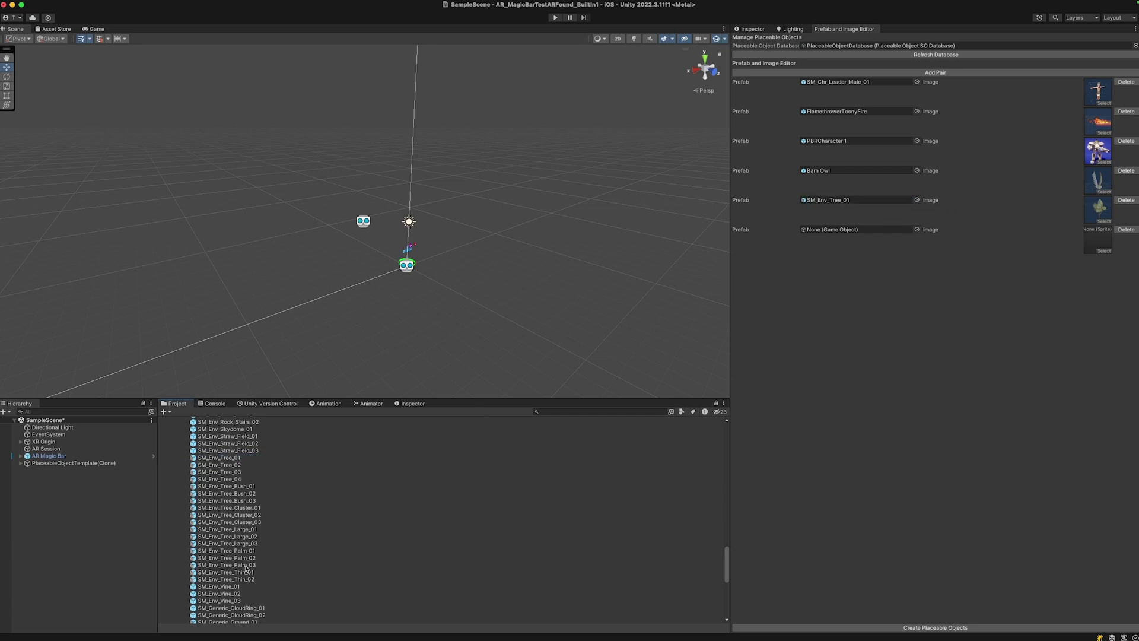
# Open the SM_Env_Vine_01 prefab, capture a screenshot of it deselected, and import the image into the Environment prefabs folder
pyautogui.doubleClick(236, 586)
pyautogui.scroll(-3, 254, 581)
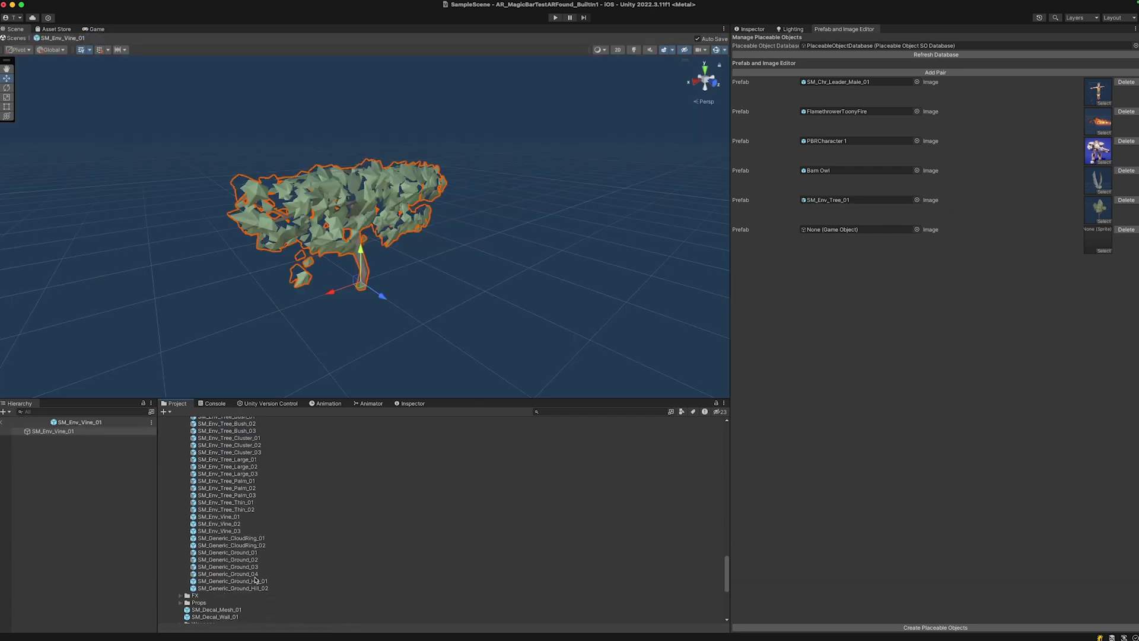
pyautogui.click(365, 354)
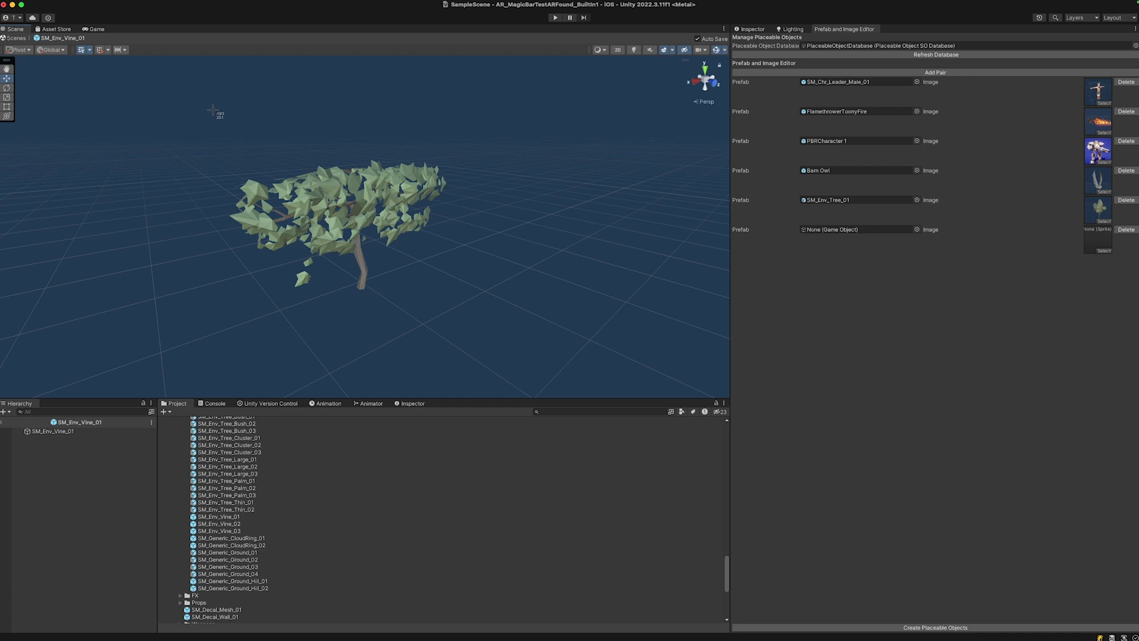
pyautogui.moveTo(214, 109); pyautogui.dragTo(477, 352)
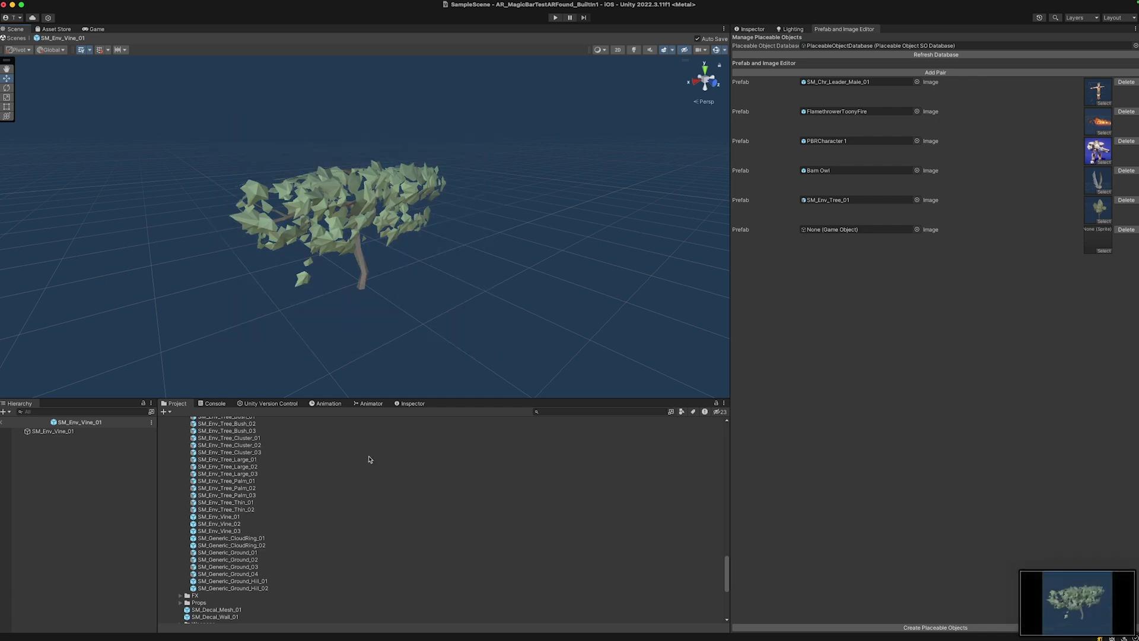
pyautogui.moveTo(1116, 601); pyautogui.dragTo(265, 590)
# Set the texture type of Screenshot 2024-05-30 at 14.42.13 to Sprite (2D and UI) and apply the import settings
pyautogui.scroll(15, 250, 543)
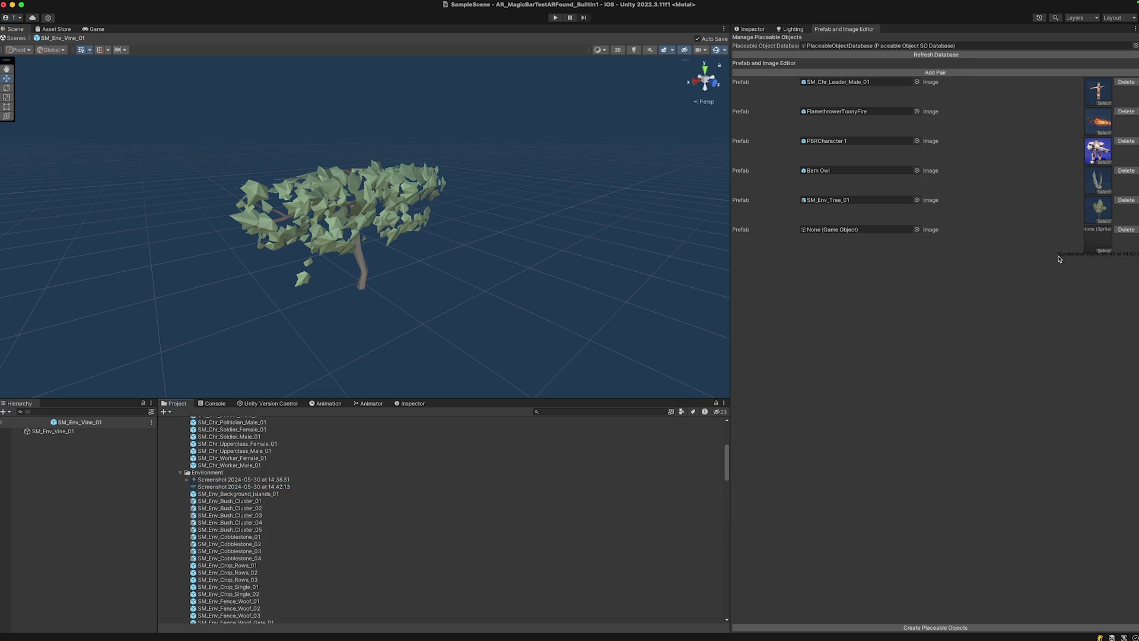
pyautogui.click(287, 486)
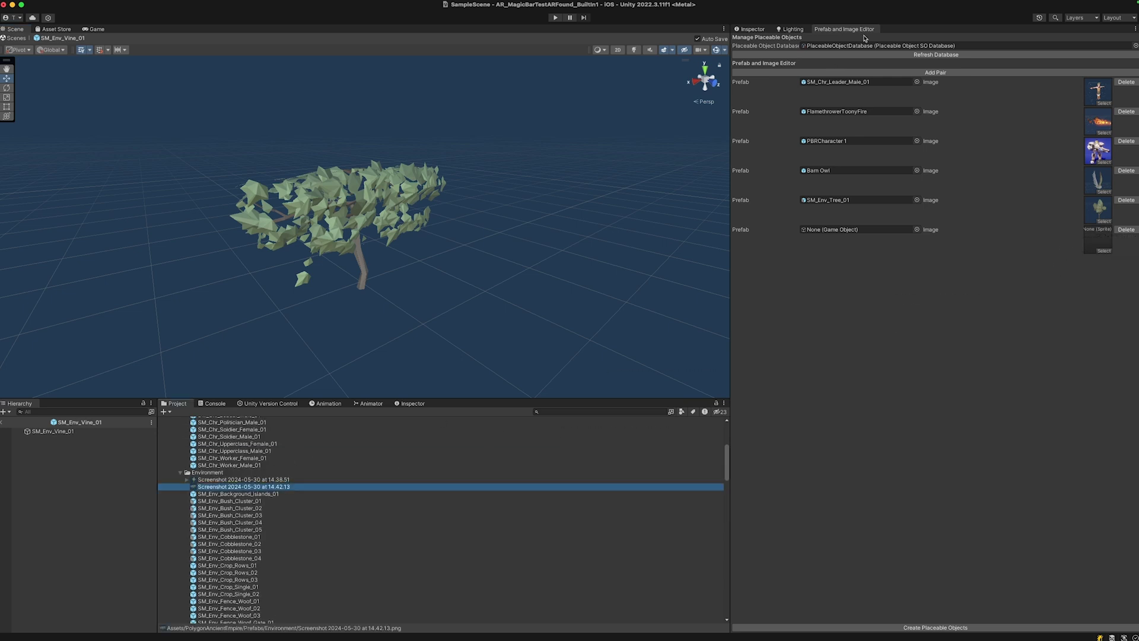
pyautogui.click(750, 29)
pyautogui.click(927, 68)
pyautogui.click(939, 99)
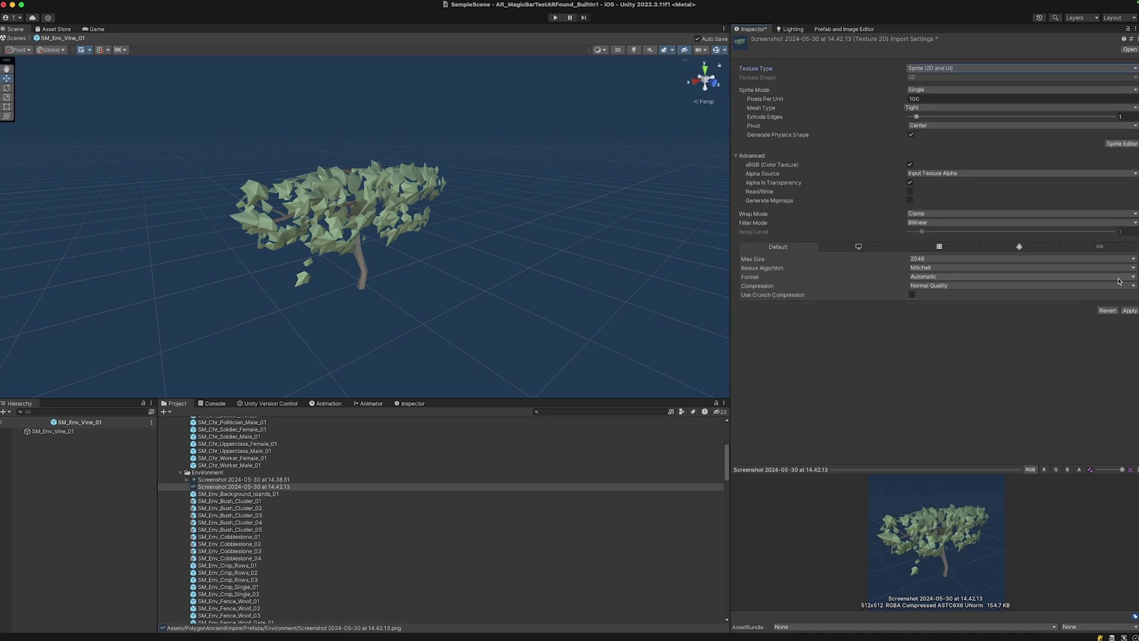
pyautogui.click(1130, 309)
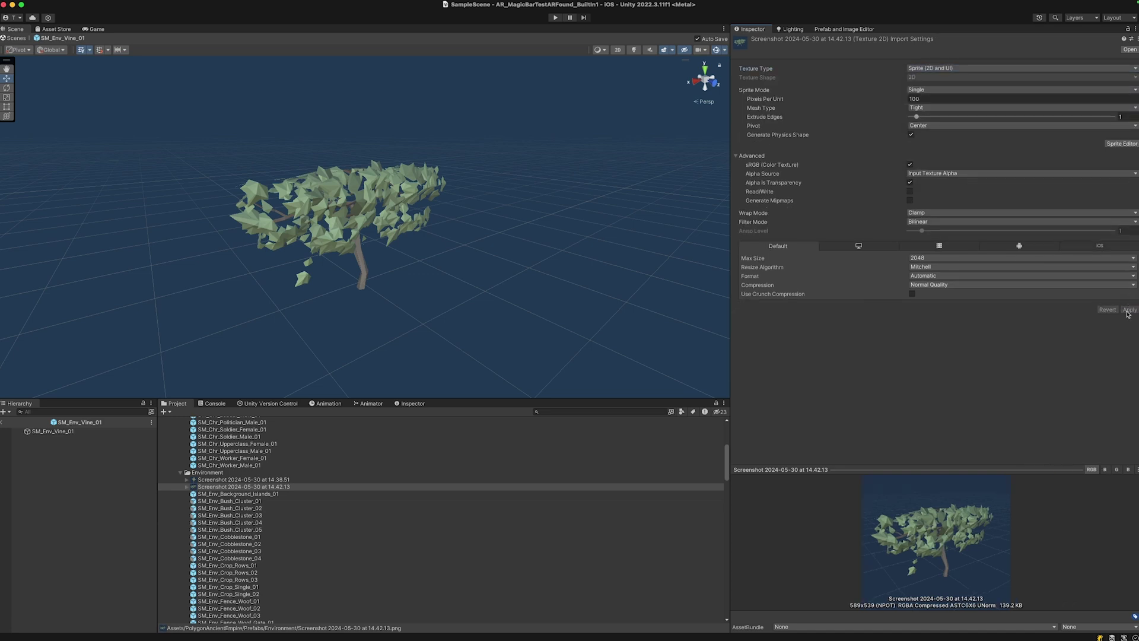
# Assign the image Screenshot 2024-05-30 at 14.42.13 and the SM_Env_Vine_01 prefab to the sixth placeable pair
pyautogui.click(843, 29)
pyautogui.moveTo(259, 487); pyautogui.dragTo(1096, 237)
pyautogui.scroll(-10, 295, 595)
pyautogui.scroll(-10, 303, 576)
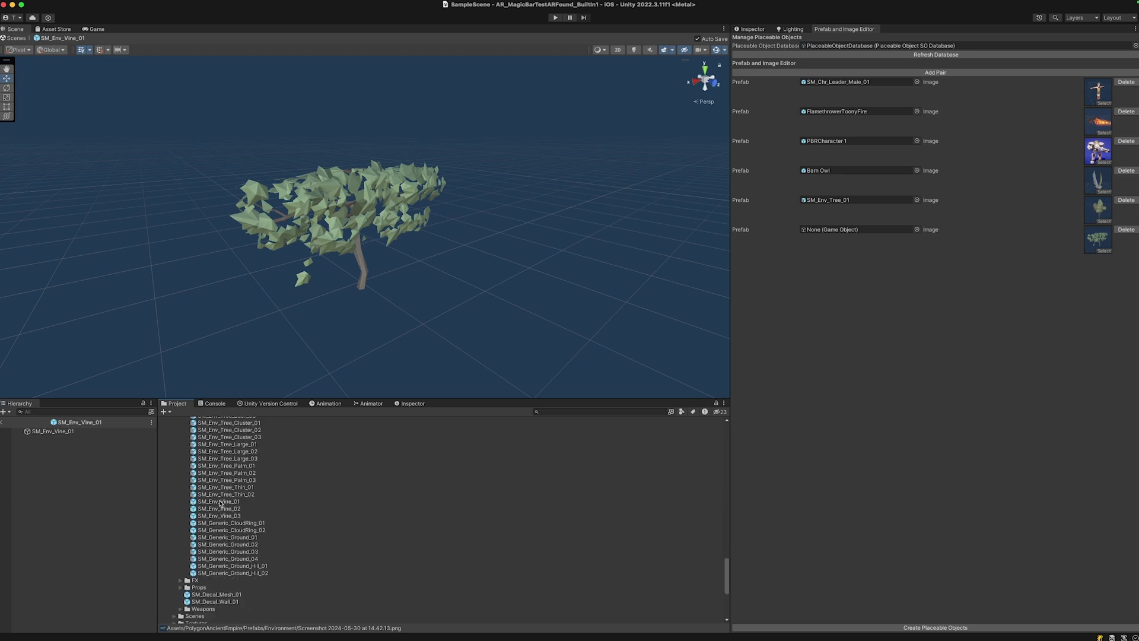
pyautogui.moveTo(220, 504); pyautogui.dragTo(824, 230)
# Create the placeable objects from all six pairs, check the Console, and exit the vine prefab to the scene
pyautogui.click(930, 628)
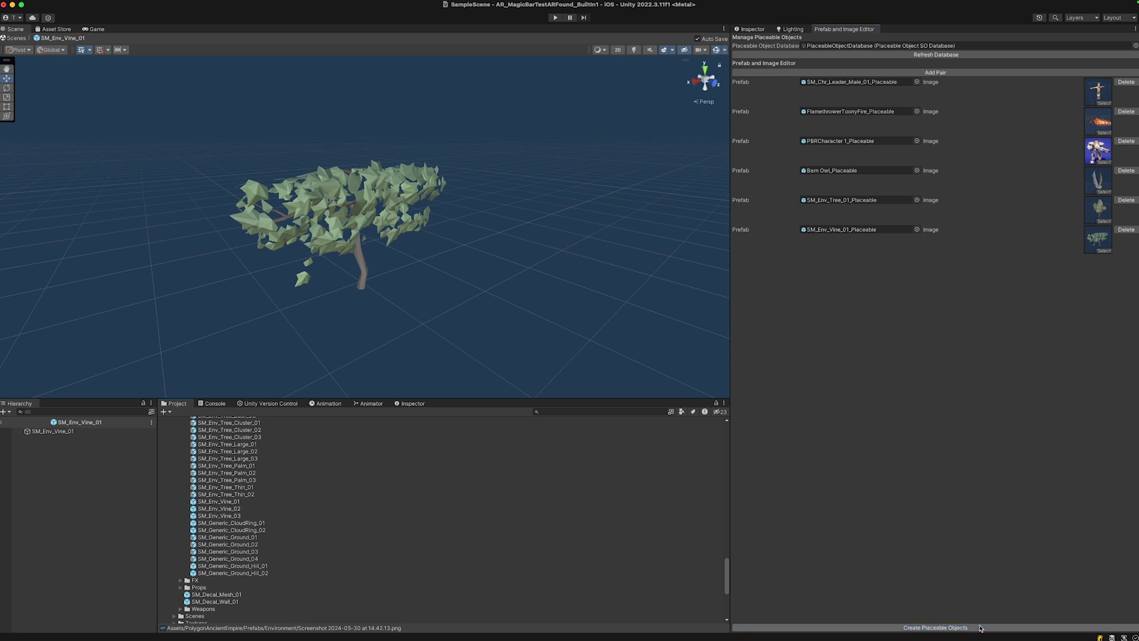
pyautogui.click(215, 403)
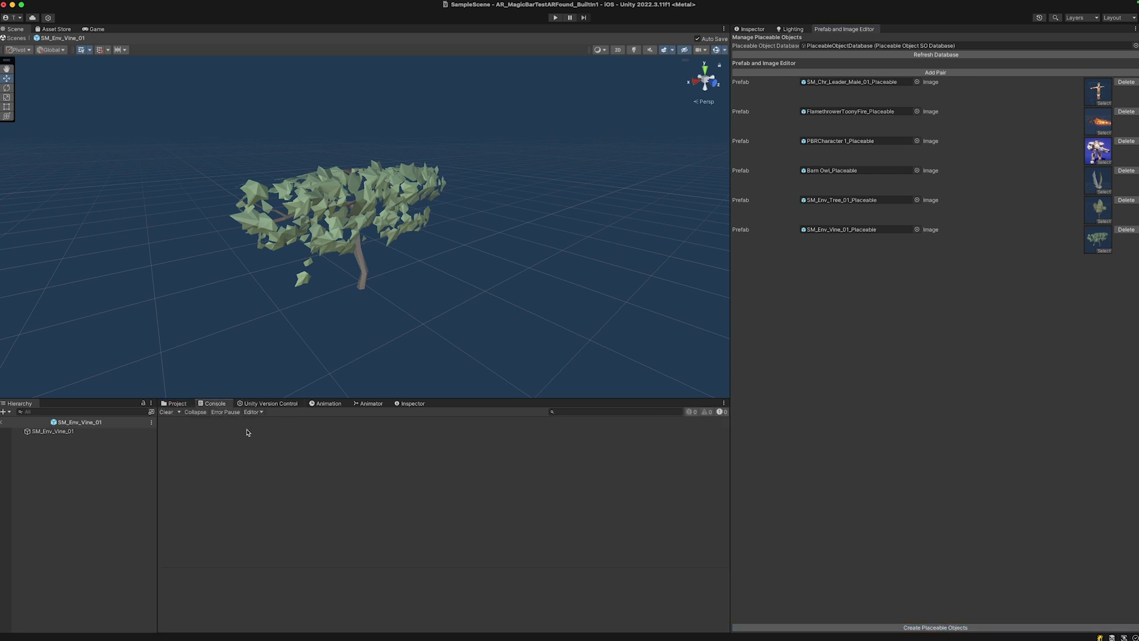
pyautogui.click(2, 422)
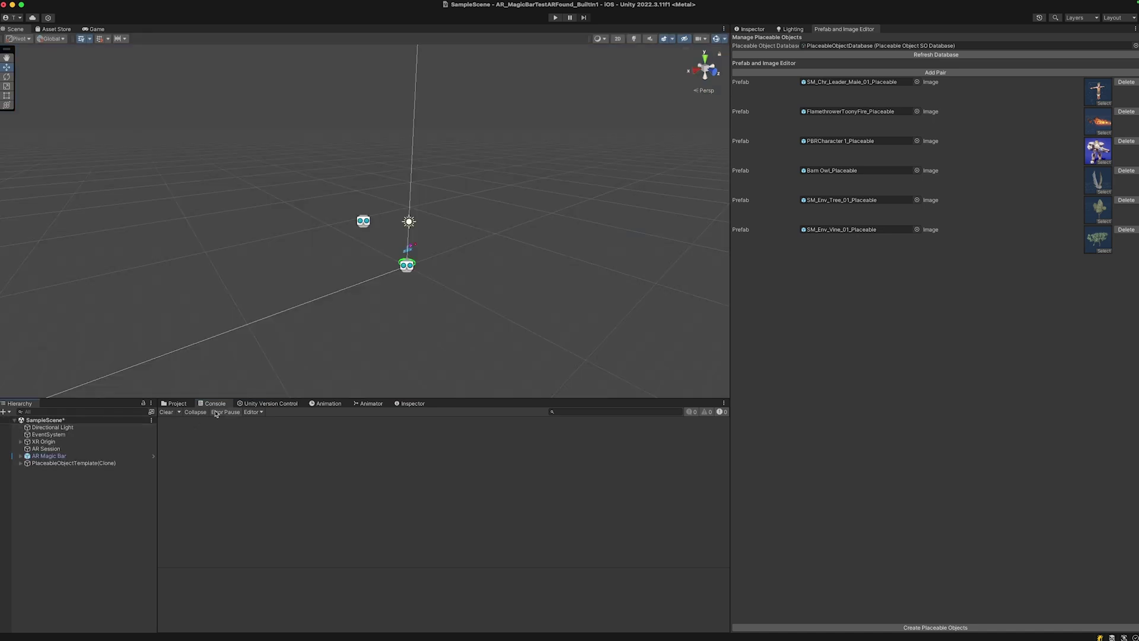
# Examine the PlaceableObjectDatabase asset's Placement Object SOs list and the generated assets in the PlaceableObjects folder against the prefab and image pairs
pyautogui.click(177, 403)
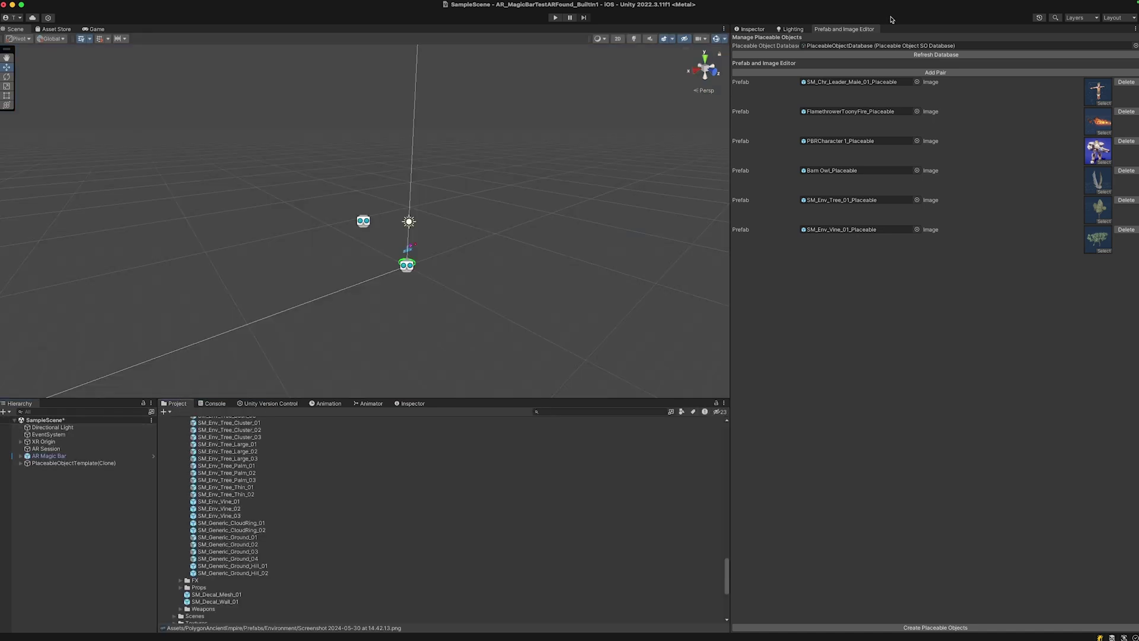
pyautogui.click(837, 47)
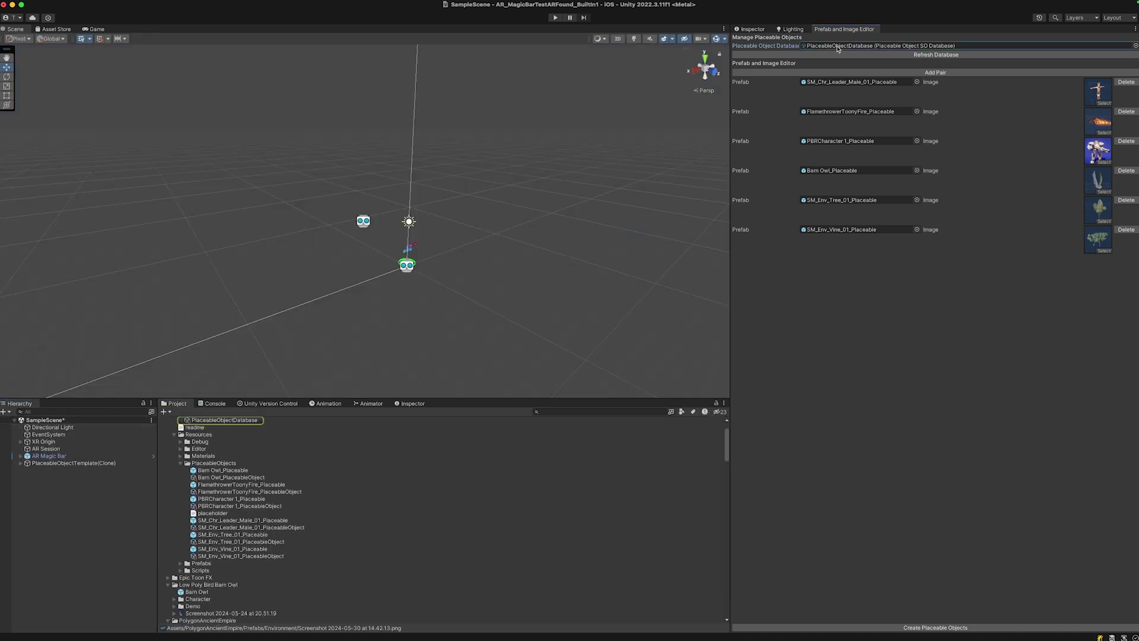
pyautogui.click(757, 30)
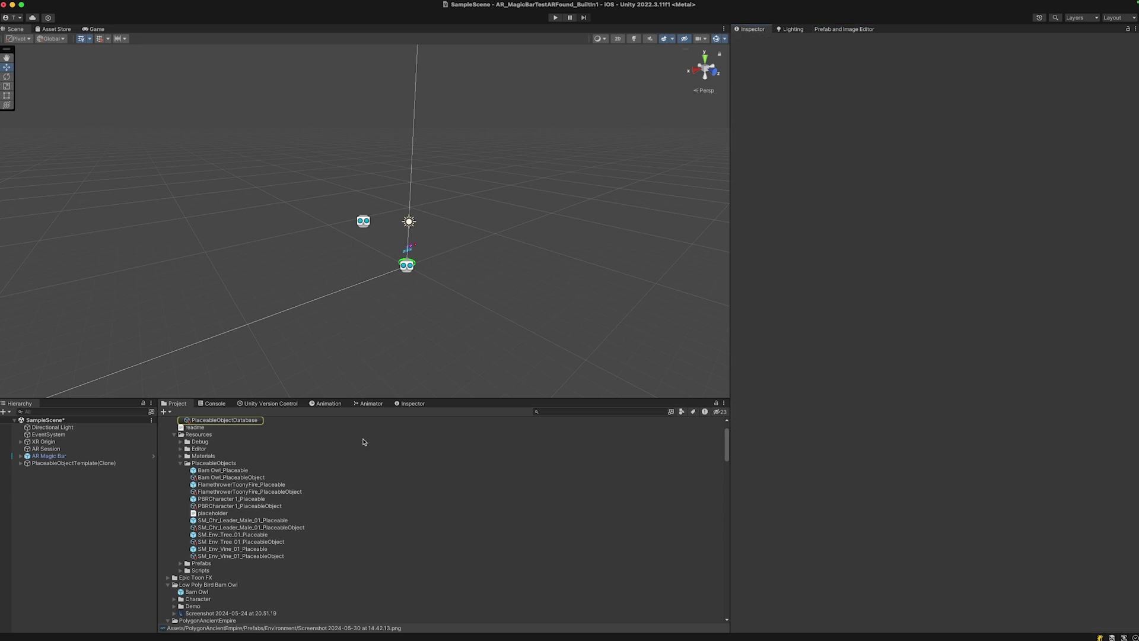
pyautogui.click(247, 421)
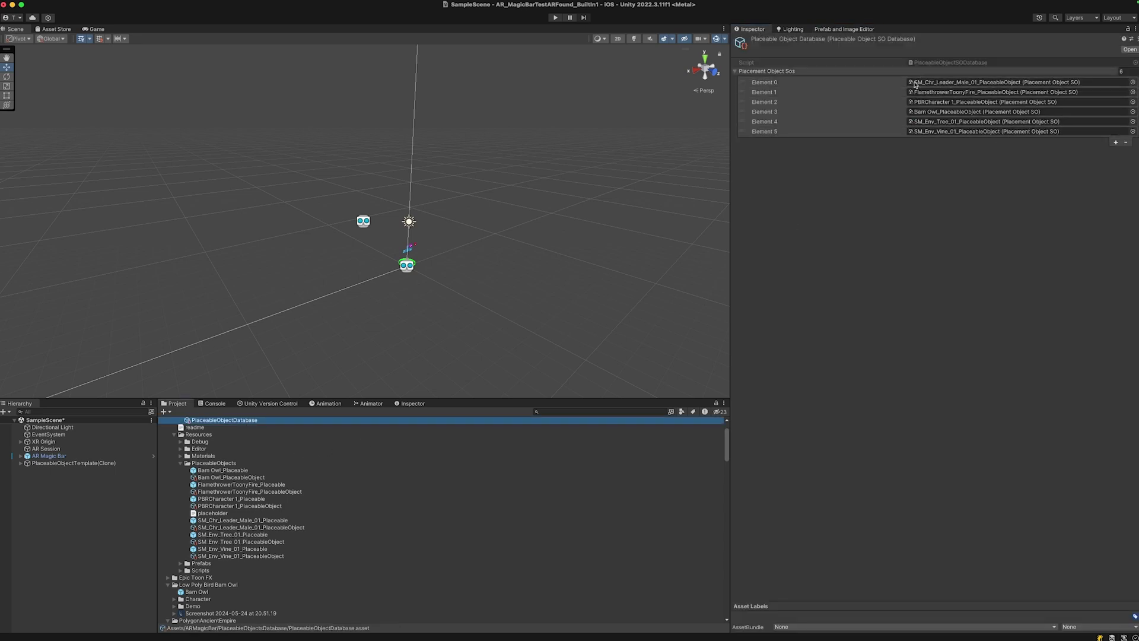
pyautogui.scroll(2, 313, 515)
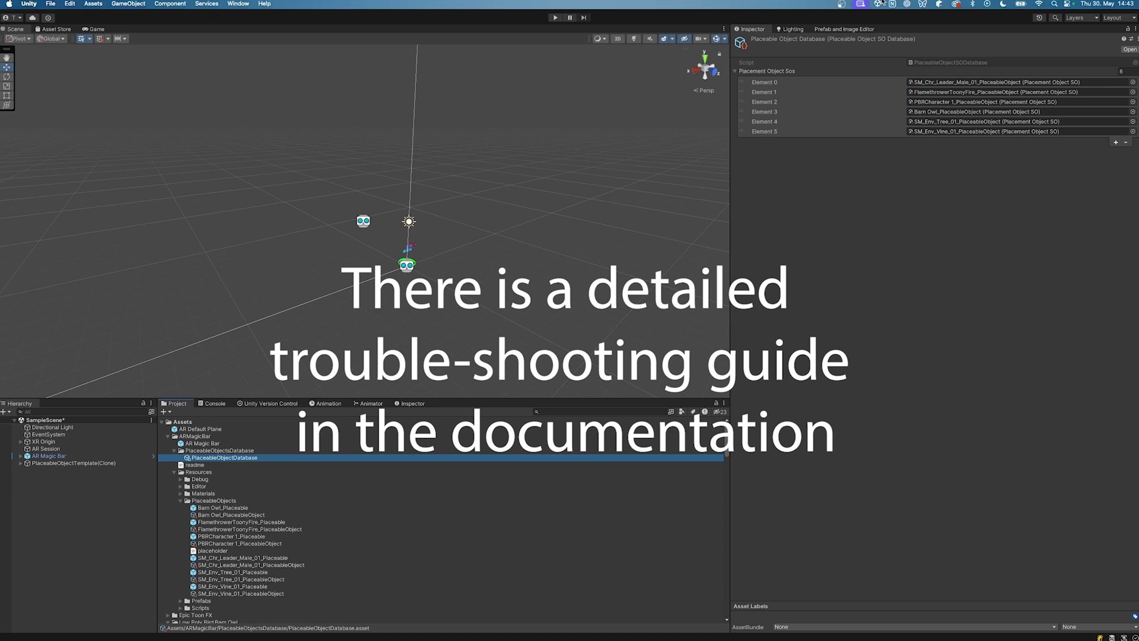
pyautogui.click(855, 30)
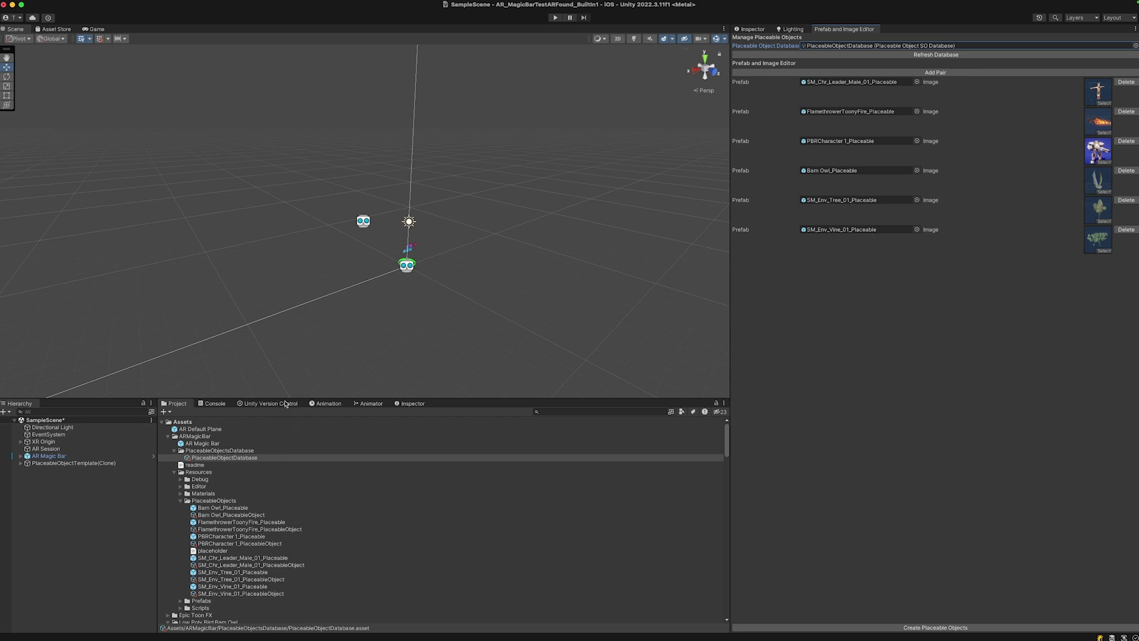
pyautogui.click(236, 594)
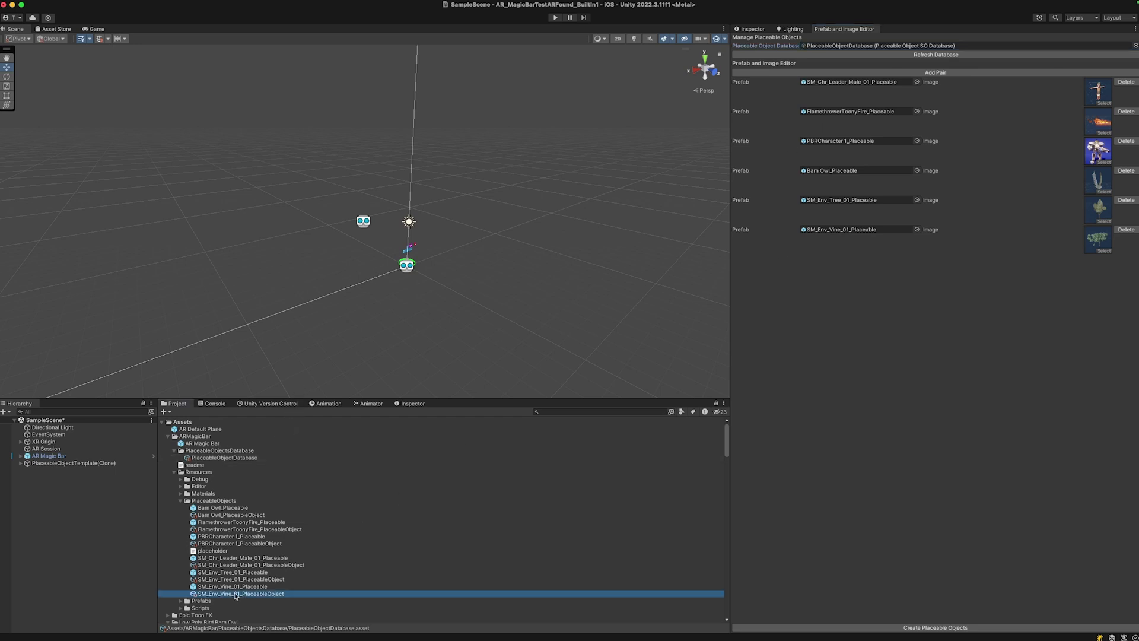
pyautogui.keyDown('shift'); pyautogui.click(224, 509); pyautogui.keyUp('shift')
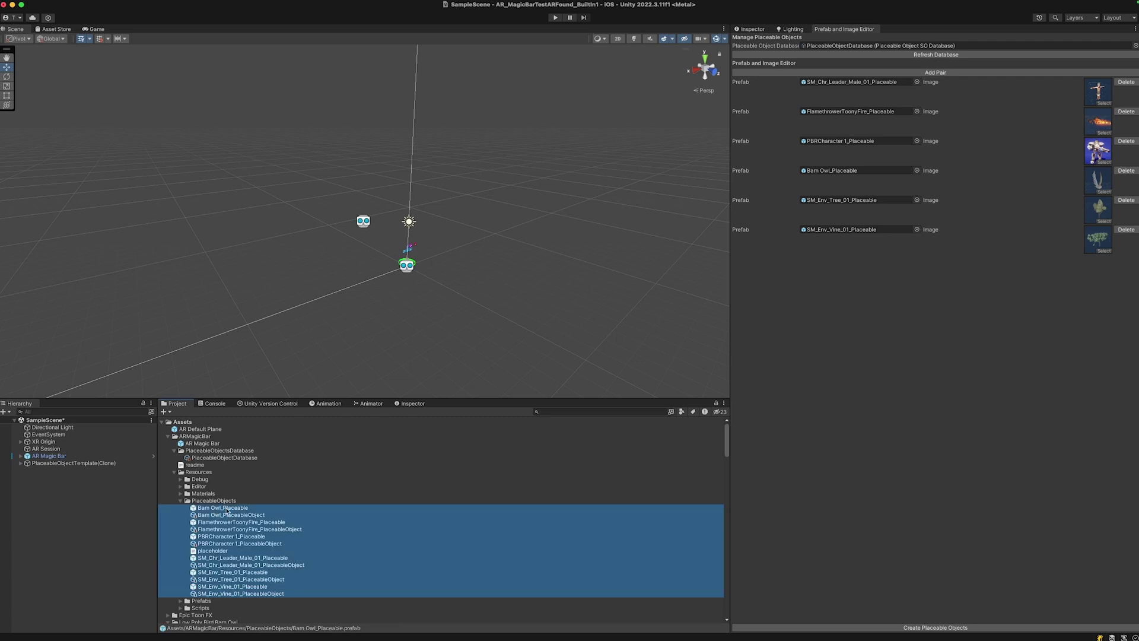
pyautogui.click(225, 458)
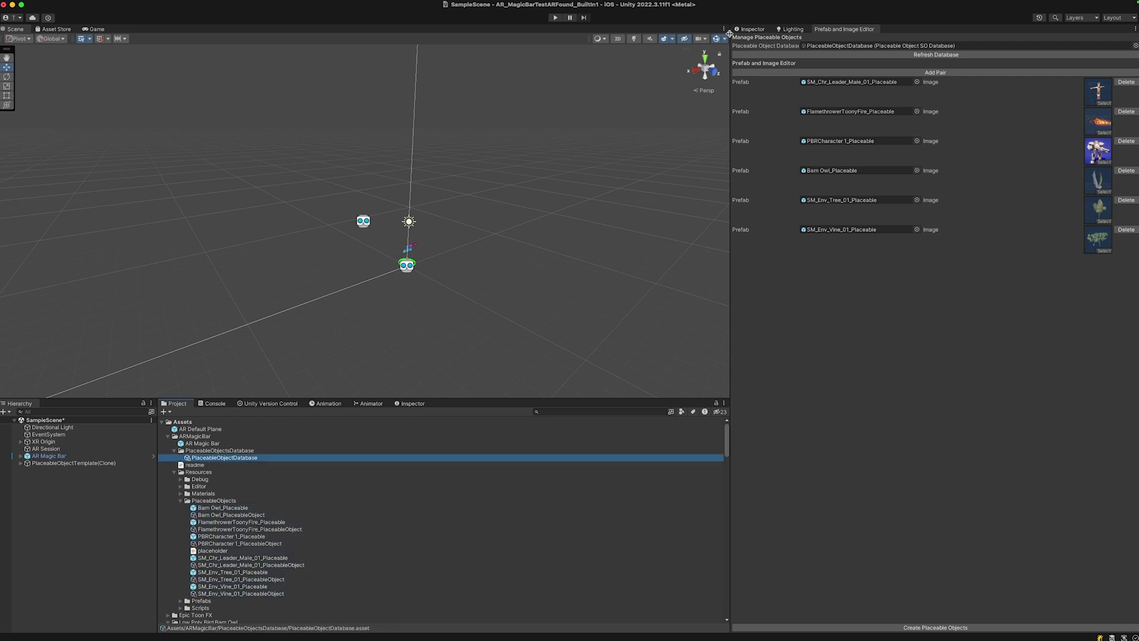
pyautogui.click(754, 30)
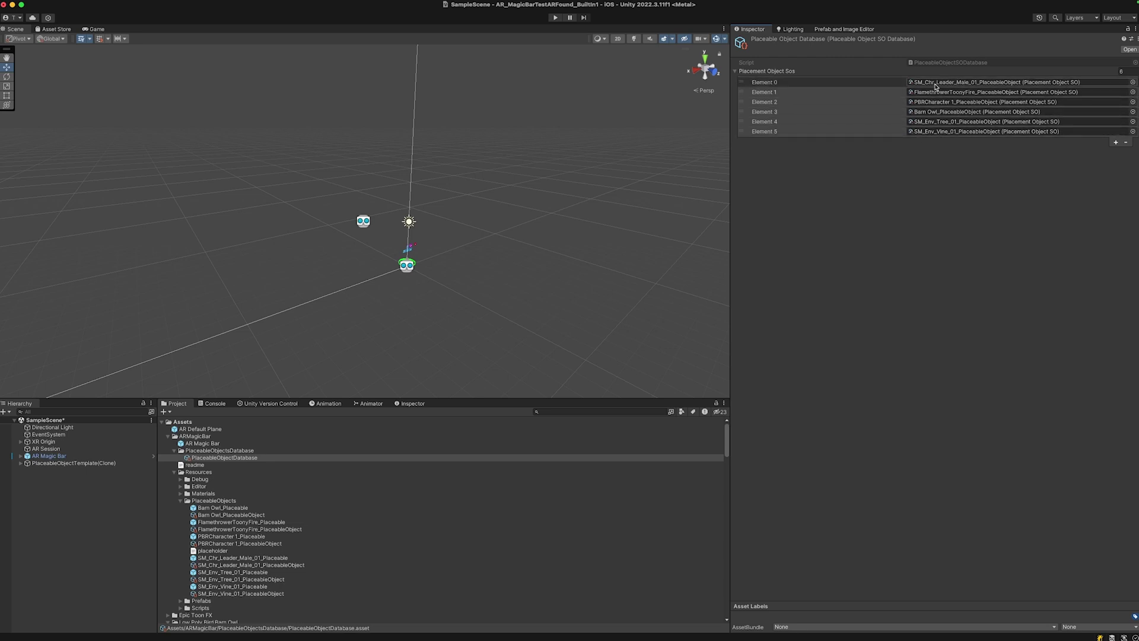
pyautogui.click(872, 30)
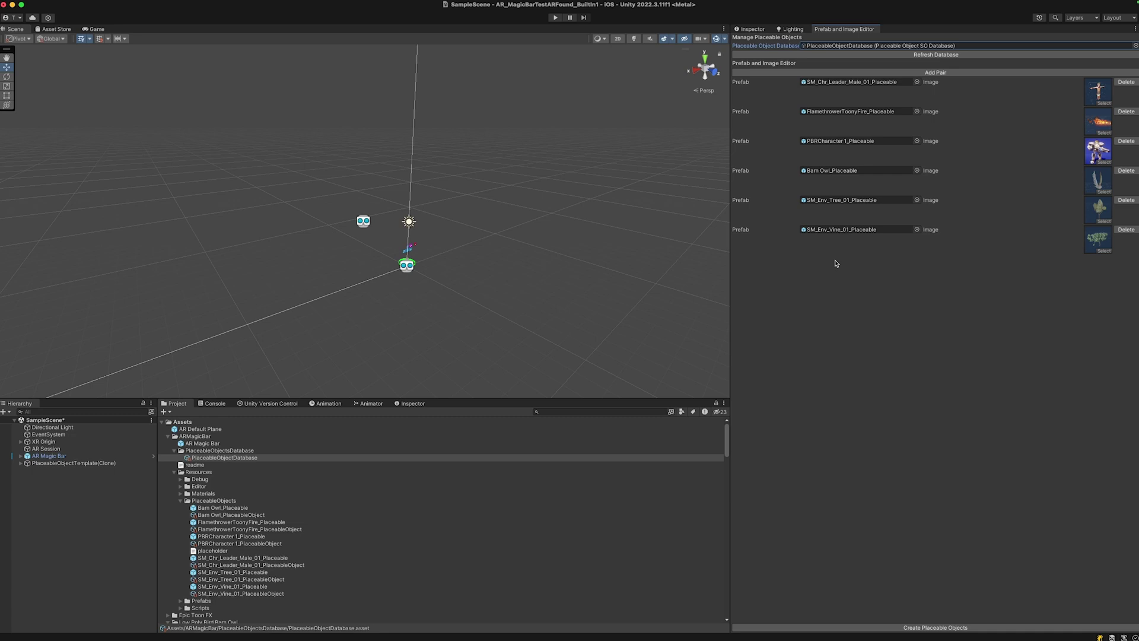
# Open the SM_Chr_Leader_Male_01_Placeable prefab and scale its SM_Chr_Leader_Male_01(Clone) child uniformly to 0.45 with constrained proportions
pyautogui.scroll(3, 453, 251)
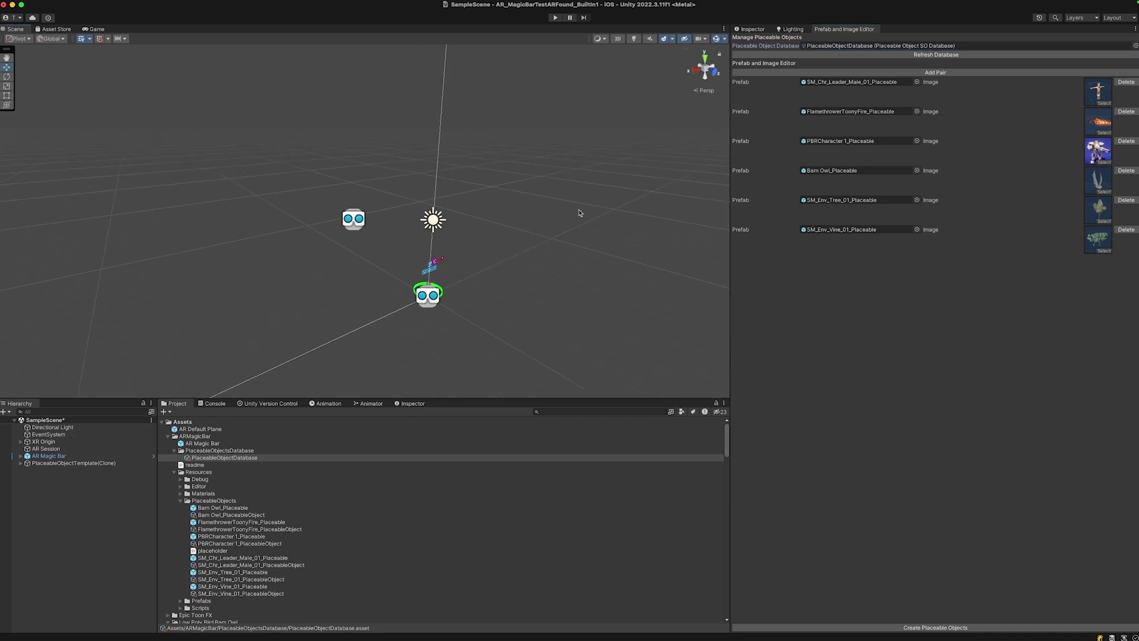
pyautogui.doubleClick(840, 83)
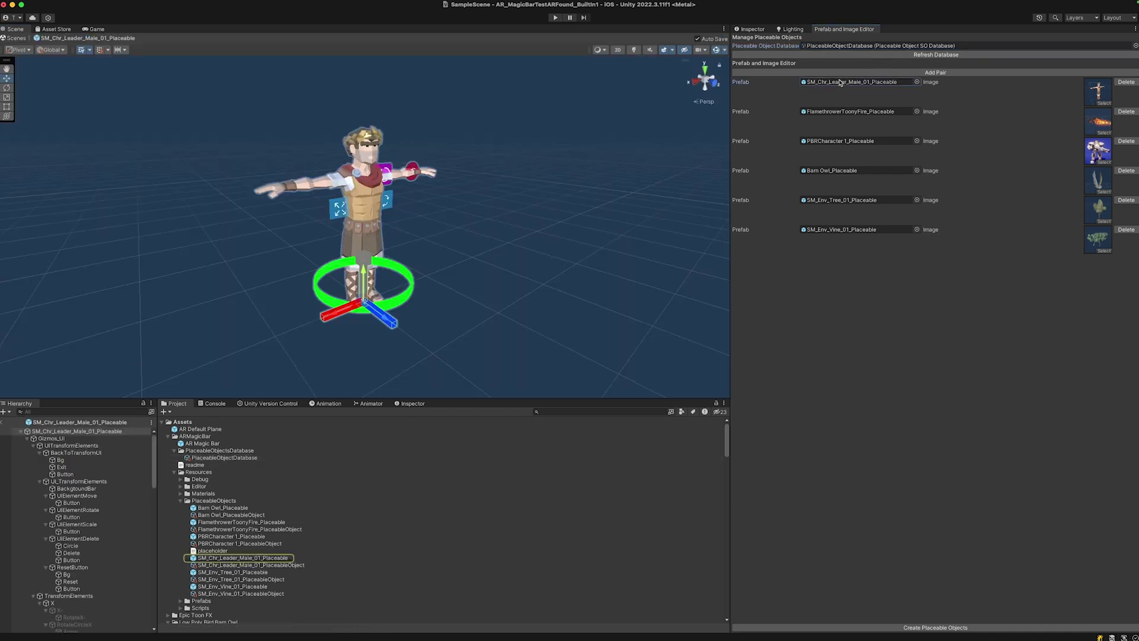
pyautogui.click(745, 29)
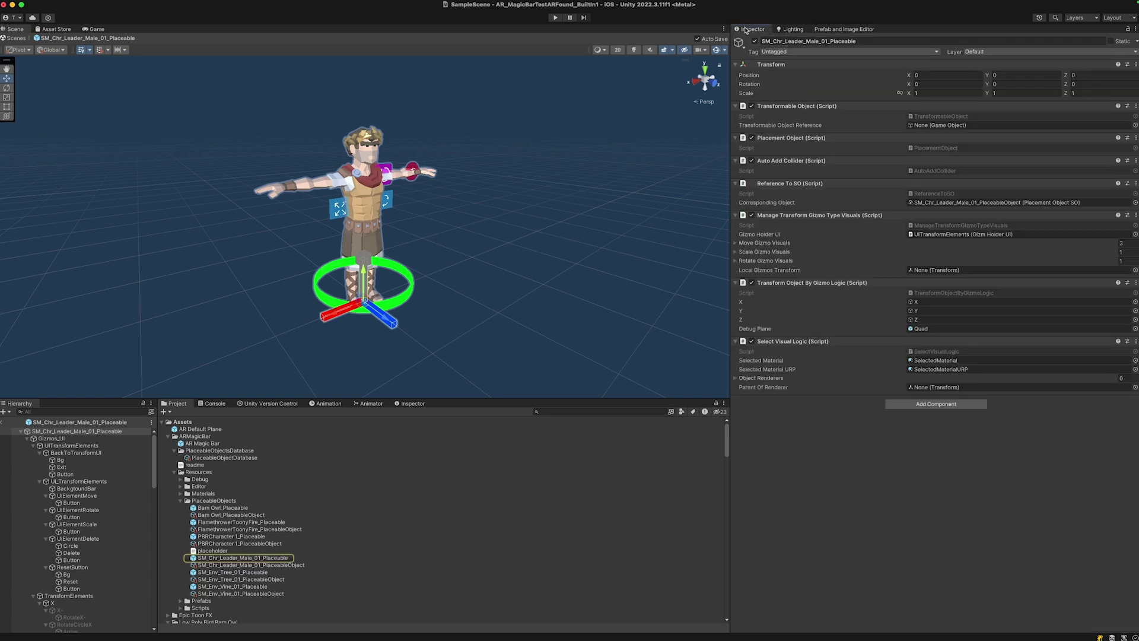
pyautogui.click(26, 439)
pyautogui.click(28, 445)
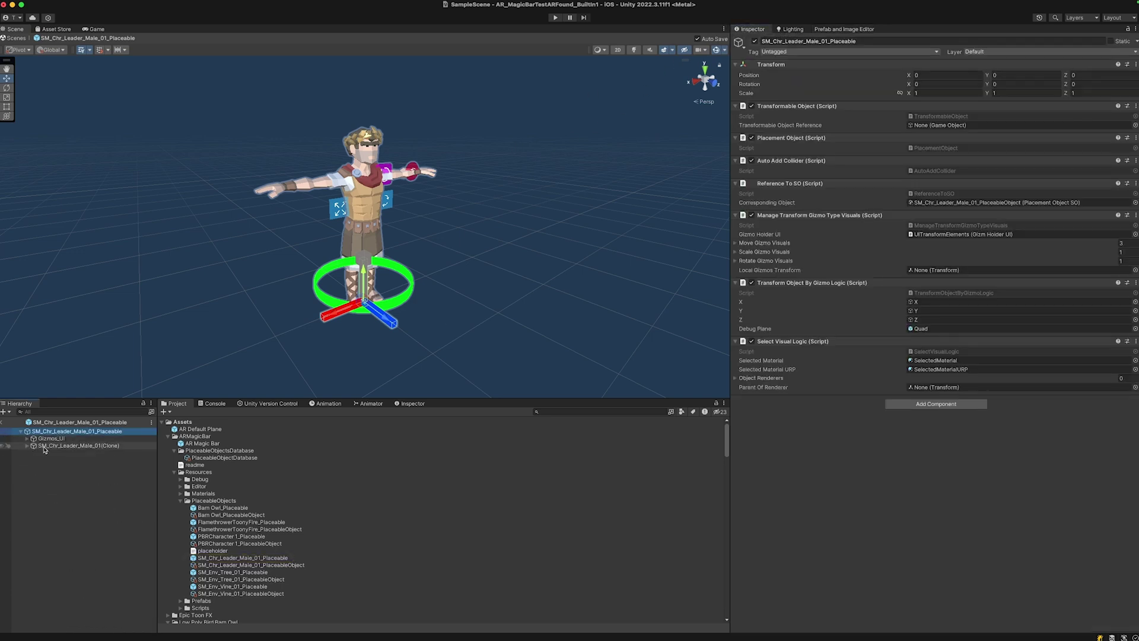
pyautogui.click(59, 445)
pyautogui.click(900, 94)
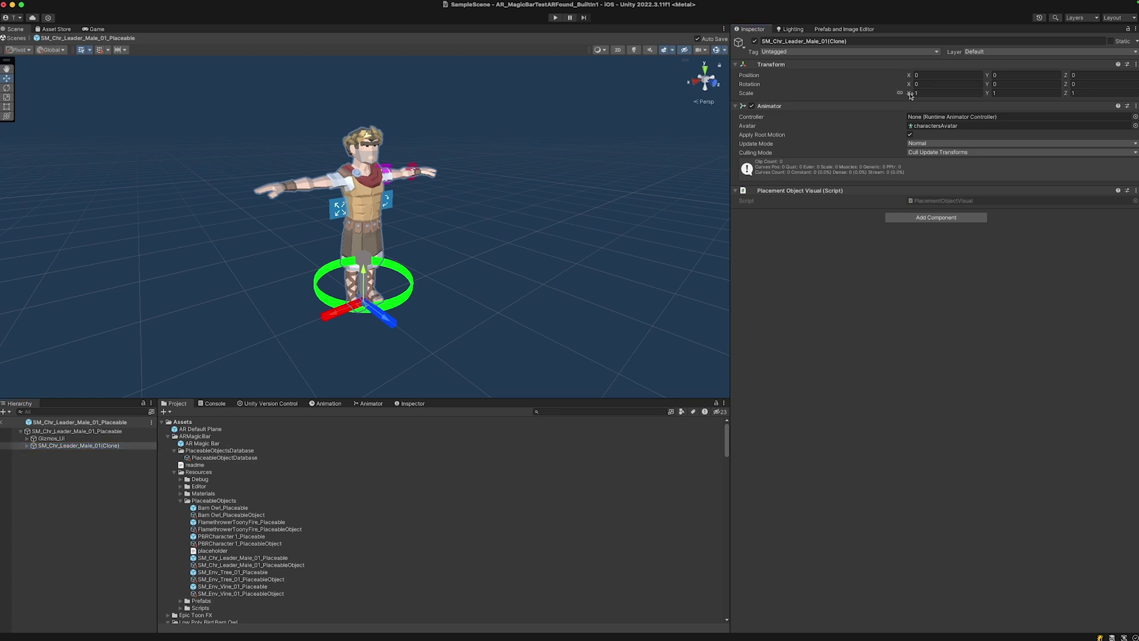
pyautogui.moveTo(909, 94); pyautogui.dragTo(903, 99)
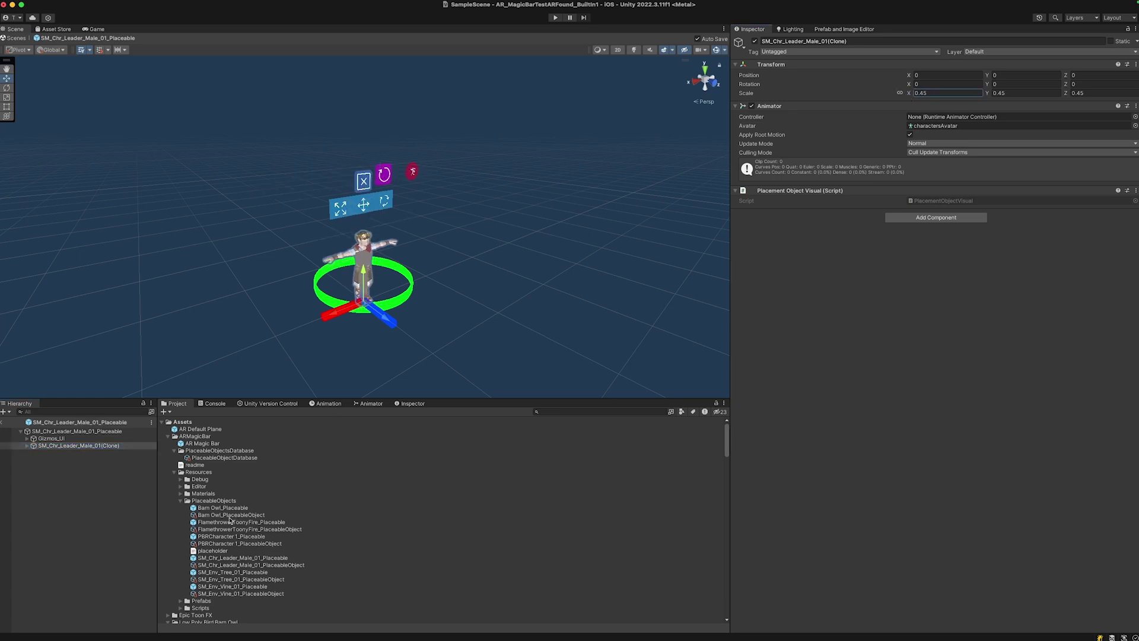
# Open the Barn Owl_Placeable prefab, scale its Barn Owl(Clone) child uniformly to 0.24, and inspect the Bird_Rig transform
pyautogui.doubleClick(222, 508)
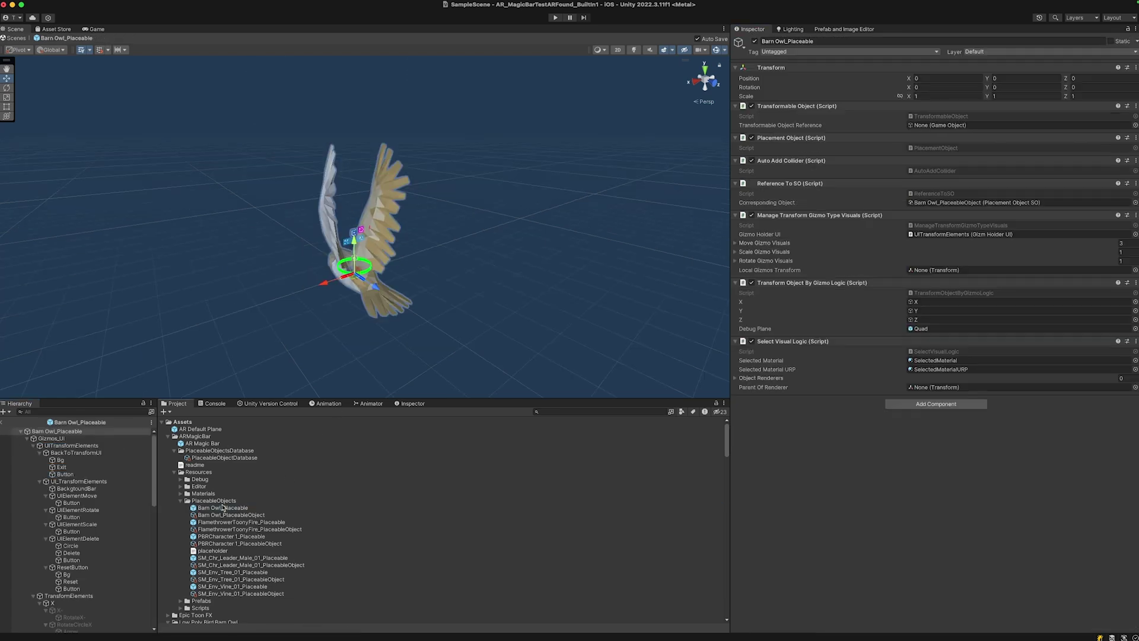
pyautogui.click(26, 441)
pyautogui.click(58, 446)
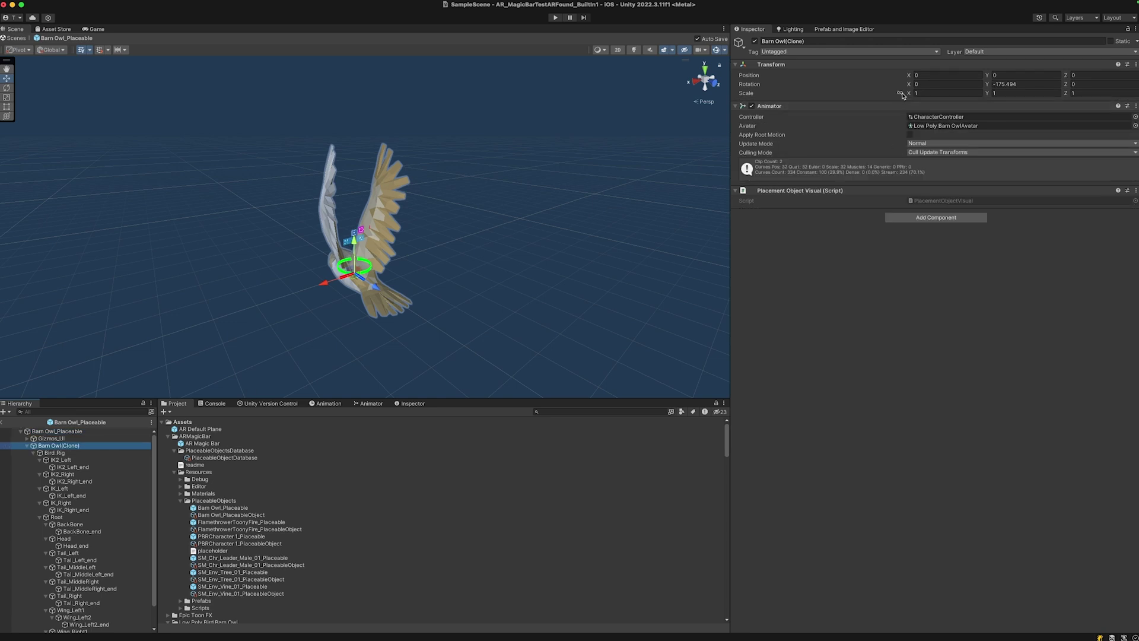
pyautogui.moveTo(912, 95); pyautogui.dragTo(898, 95)
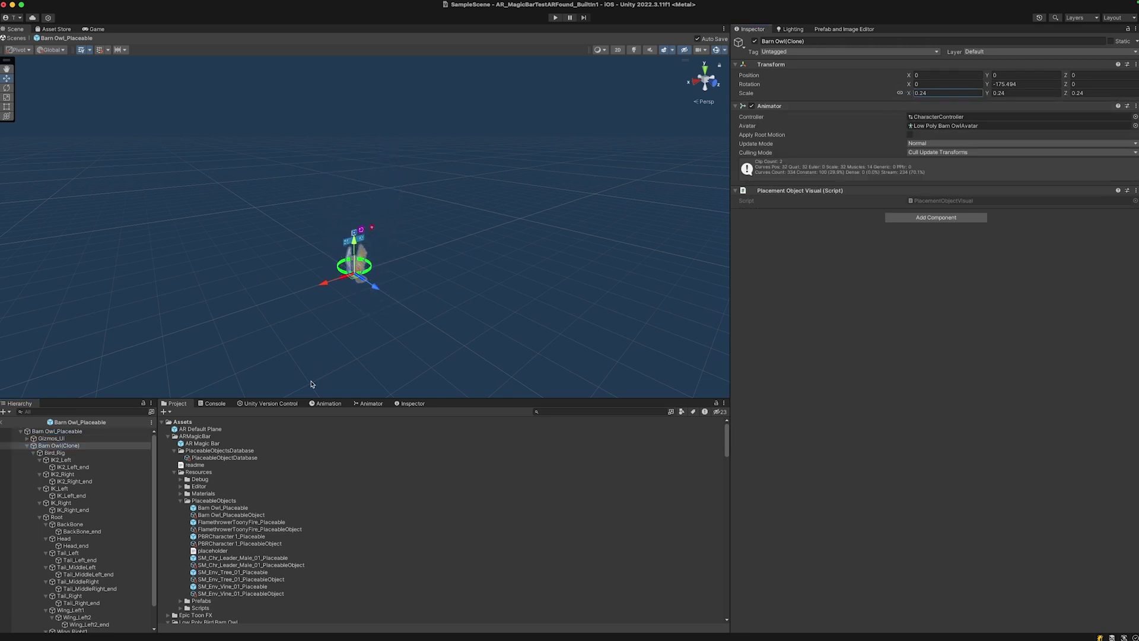
pyautogui.scroll(-3, 91, 478)
pyautogui.scroll(3, 83, 506)
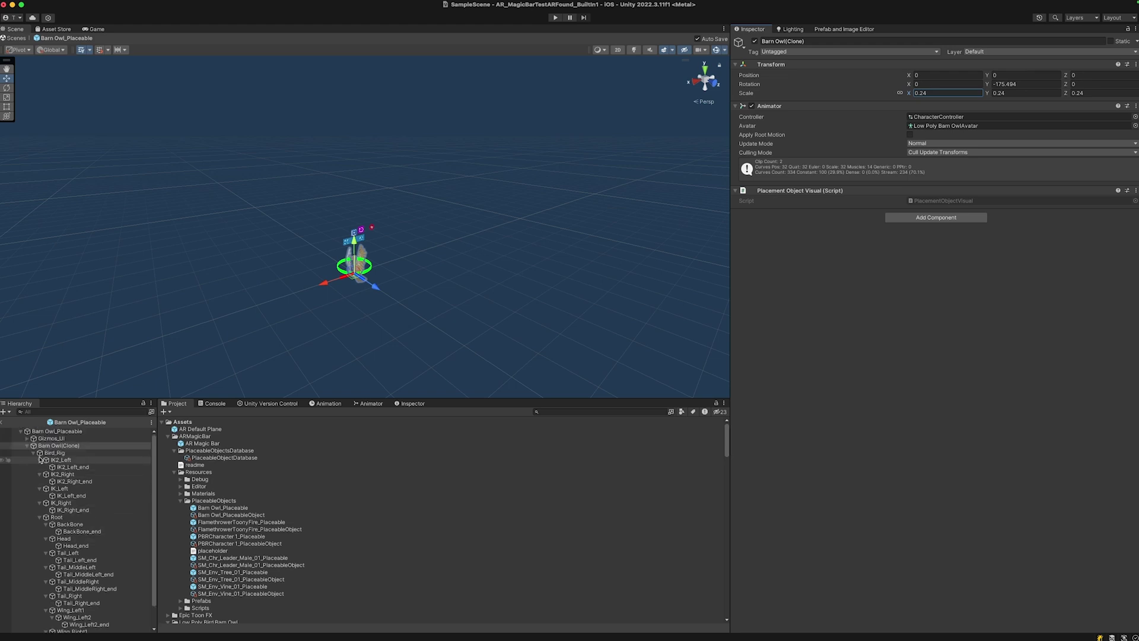
pyautogui.click(27, 445)
pyautogui.click(28, 446)
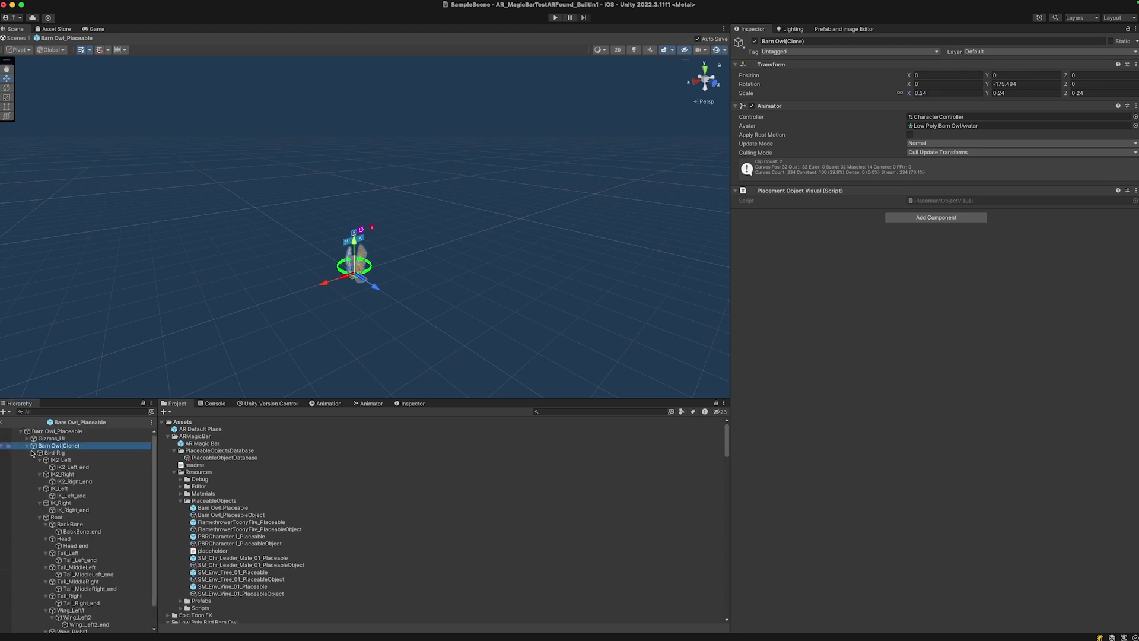
pyautogui.click(34, 453)
pyautogui.click(54, 453)
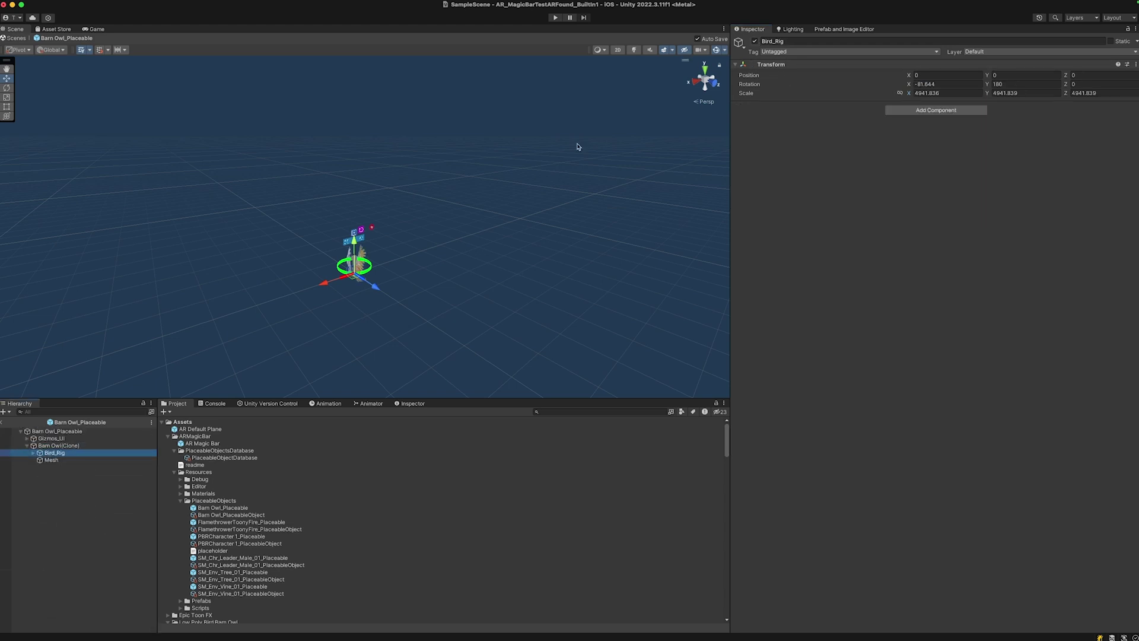
# Open the FlamethrowerToonyFire_Placeable prefab and scale its FlamethrowerToonyFire(Clone) child uniformly to 0.55 with constrained proportions
pyautogui.doubleClick(223, 523)
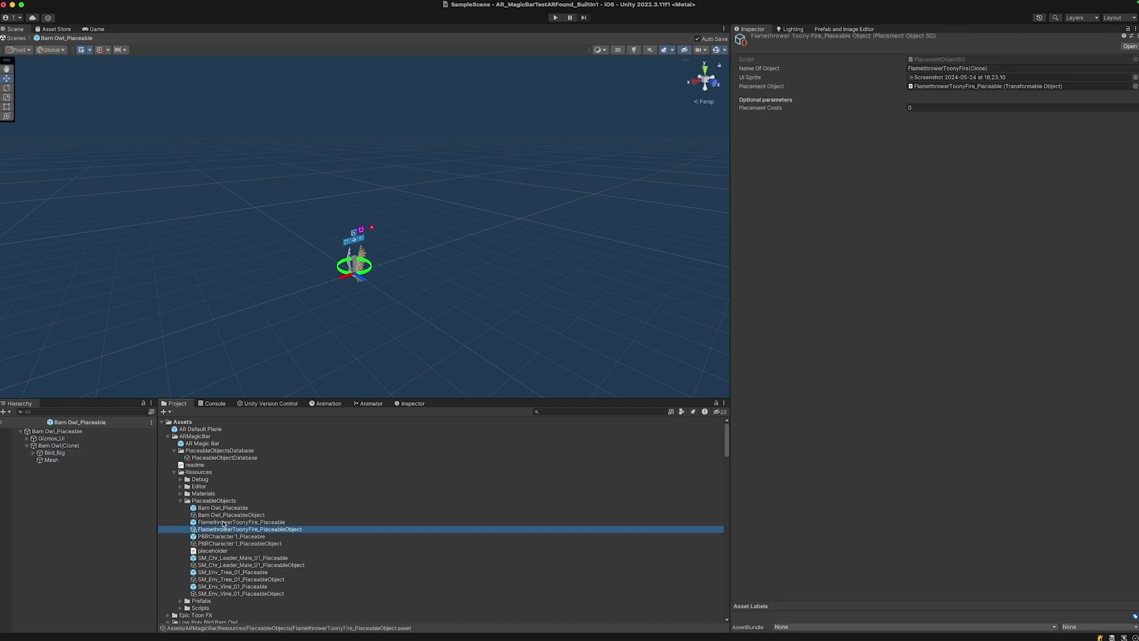
pyautogui.scroll(-3, 406, 301)
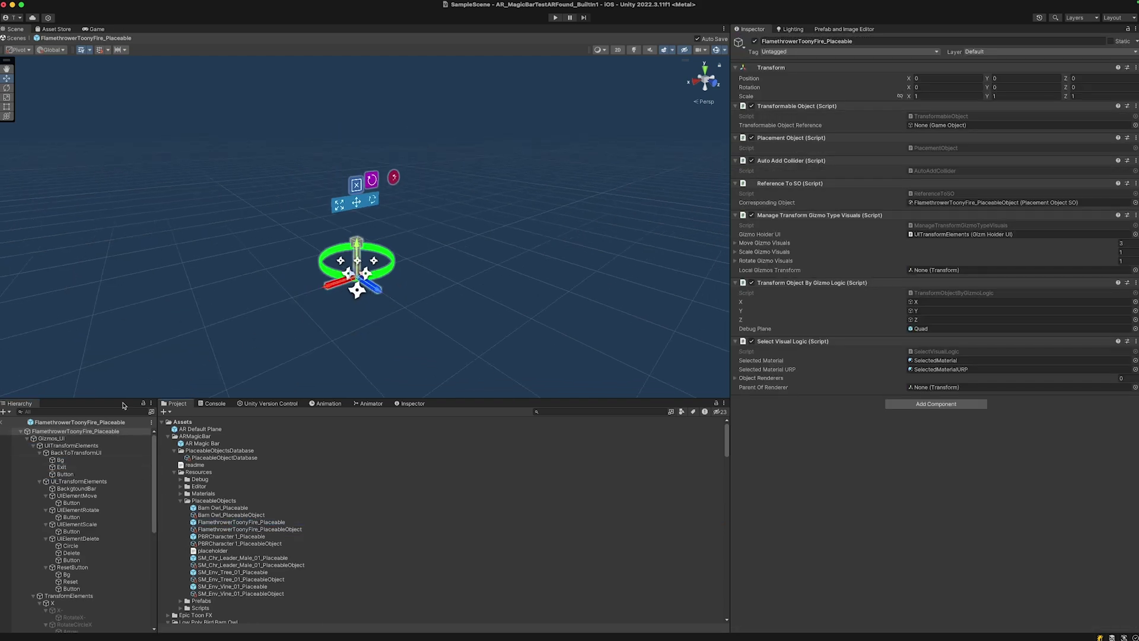
pyautogui.click(28, 438)
pyautogui.click(42, 445)
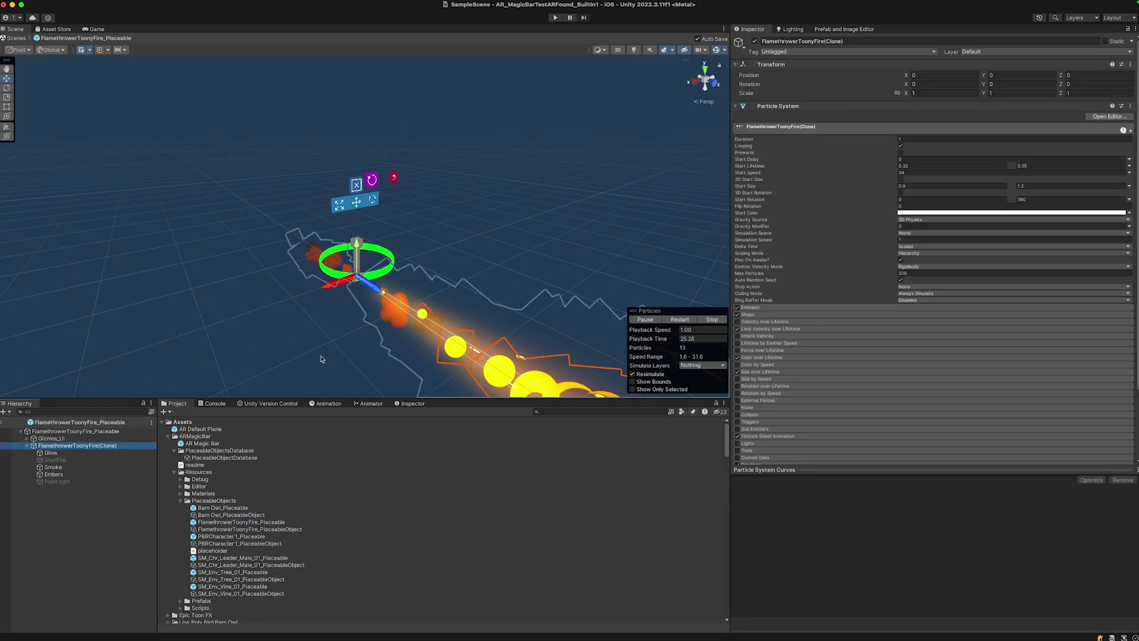
pyautogui.scroll(-3, 381, 312)
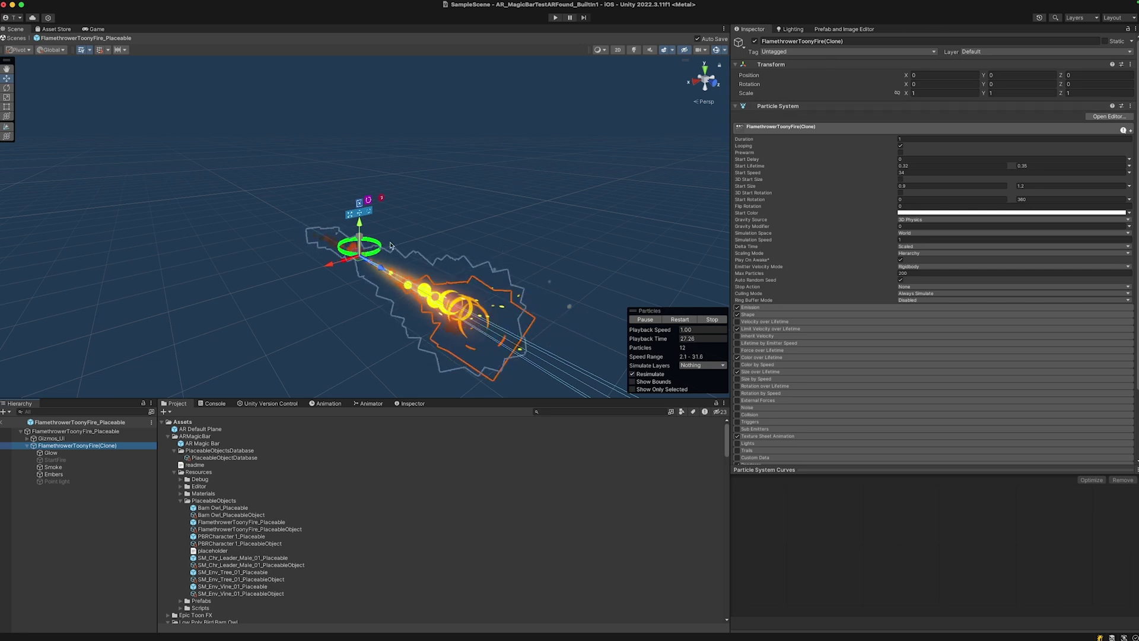
pyautogui.click(897, 93)
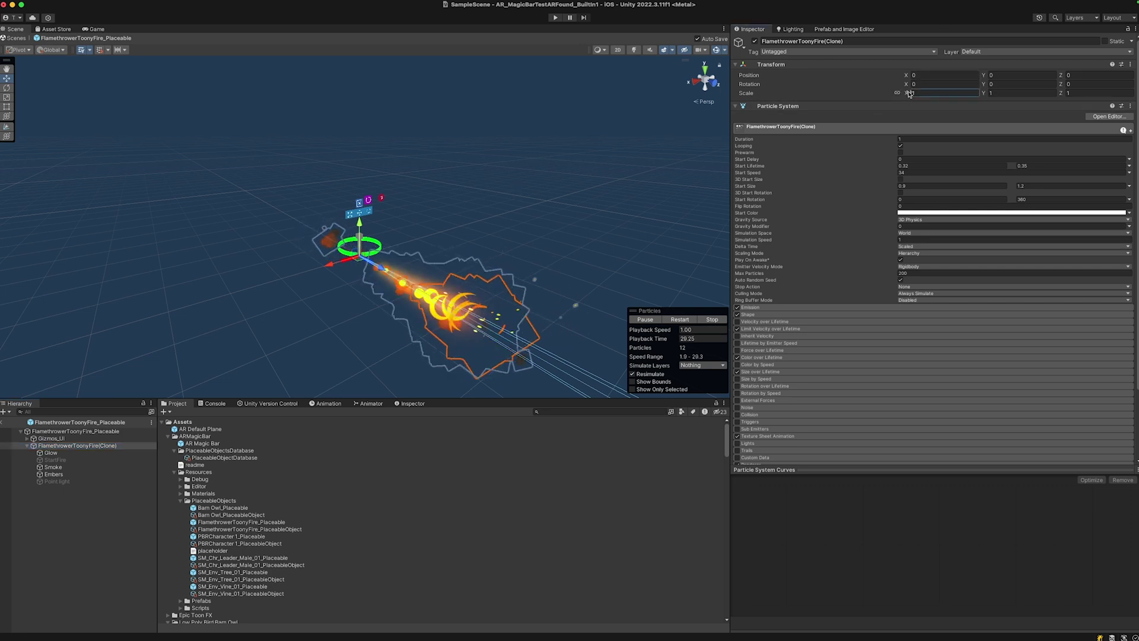
pyautogui.moveTo(908, 93); pyautogui.dragTo(901, 93)
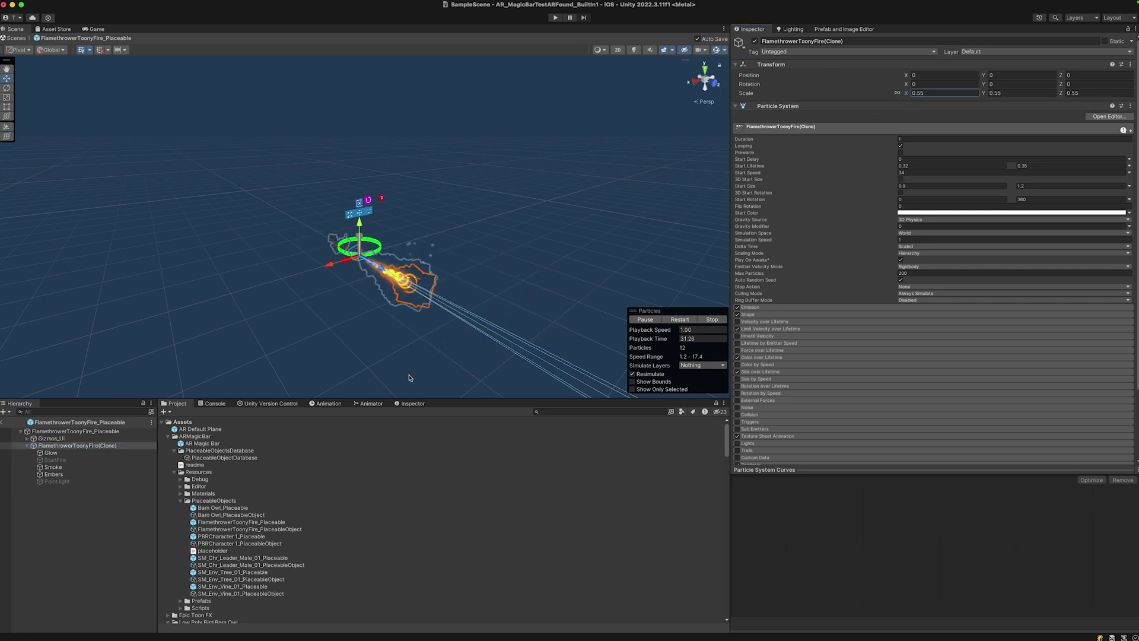
# Open the PBRCharacter 1_Placeable prefab and scale its PBRCharacter 1(Clone) child uniformly to 0.4
pyautogui.click(237, 537)
pyautogui.click(250, 535)
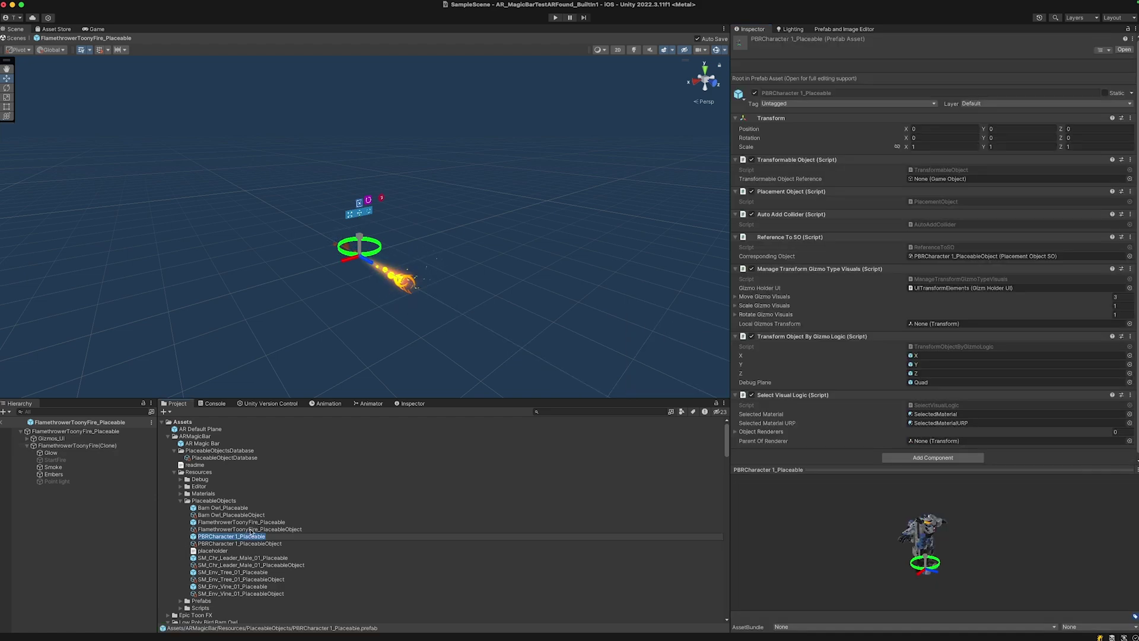
pyautogui.doubleClick(250, 536)
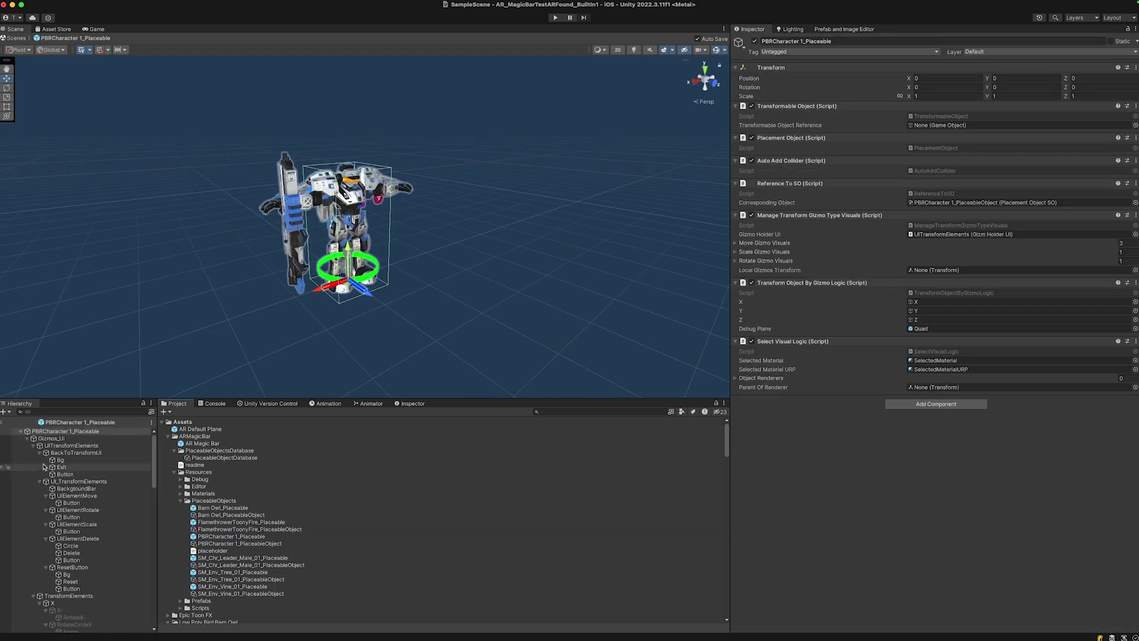
pyautogui.click(22, 432)
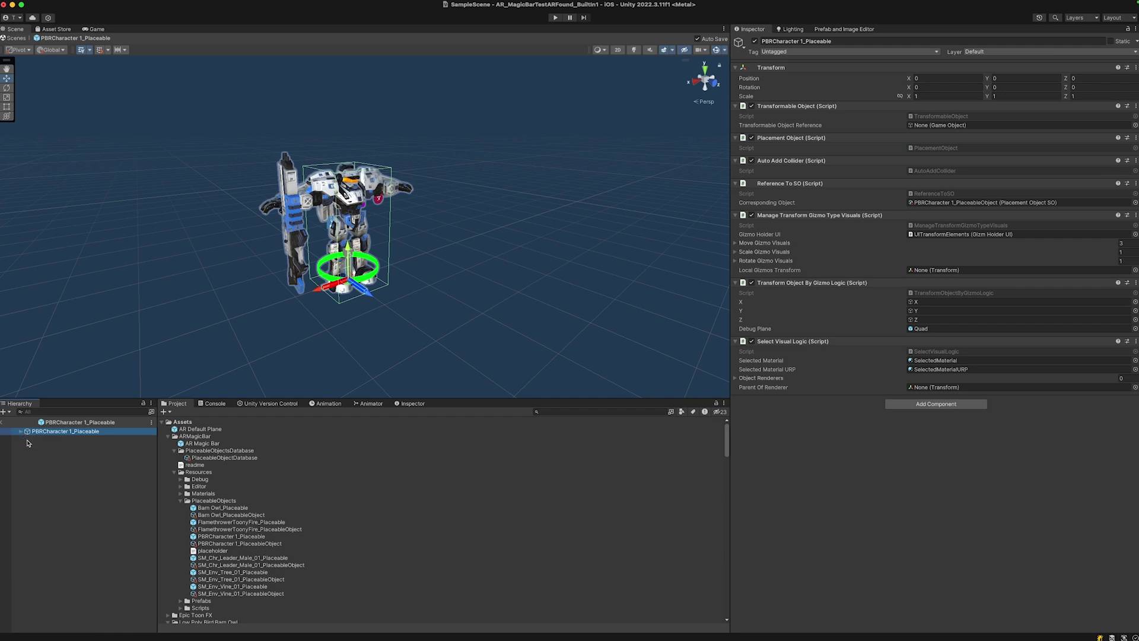
pyautogui.click(21, 432)
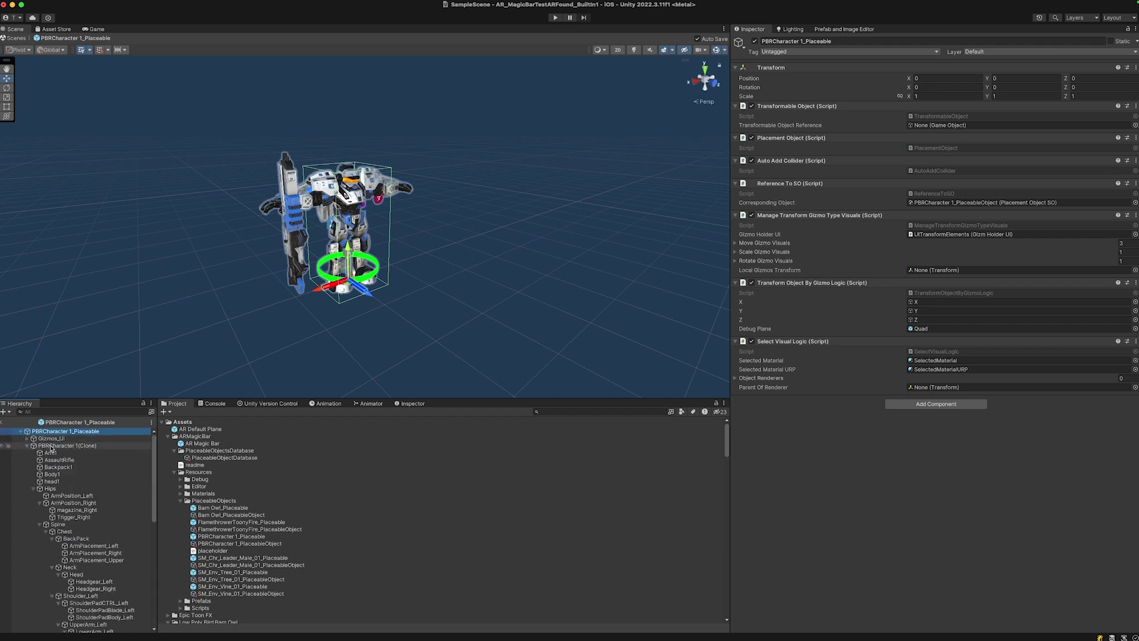
pyautogui.click(51, 446)
pyautogui.moveTo(908, 96); pyautogui.dragTo(900, 96)
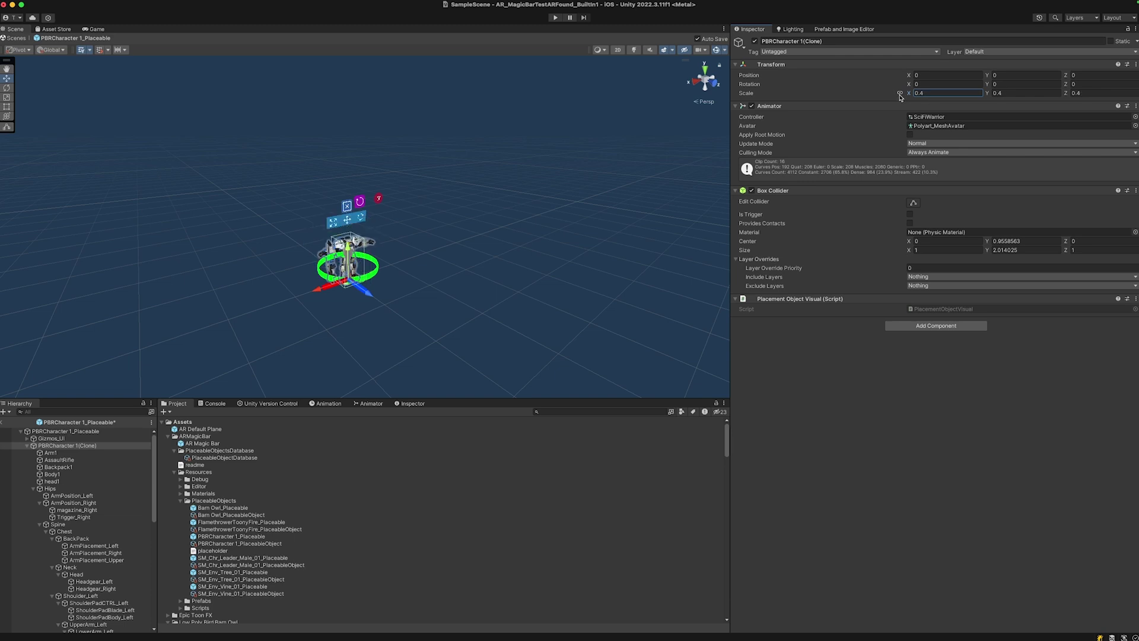
# Open the SM_Env_Tree_01_Placeable prefab and scale its SM_Env_Tree_01(Clone) child uniformly to 0.16
pyautogui.click(246, 560)
pyautogui.click(239, 579)
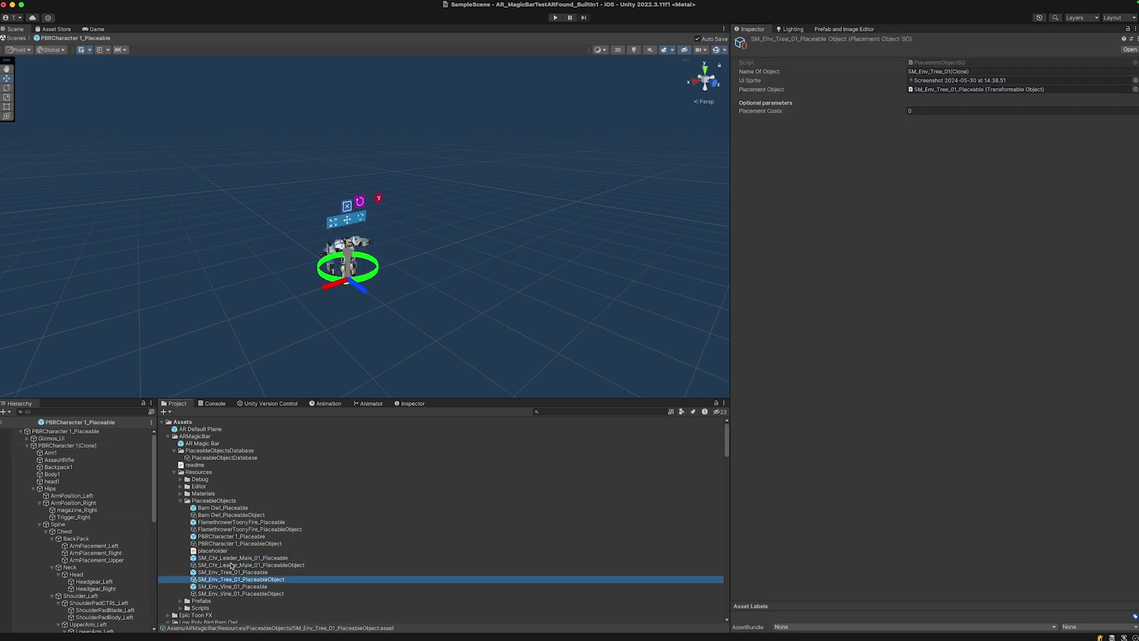
pyautogui.doubleClick(232, 558)
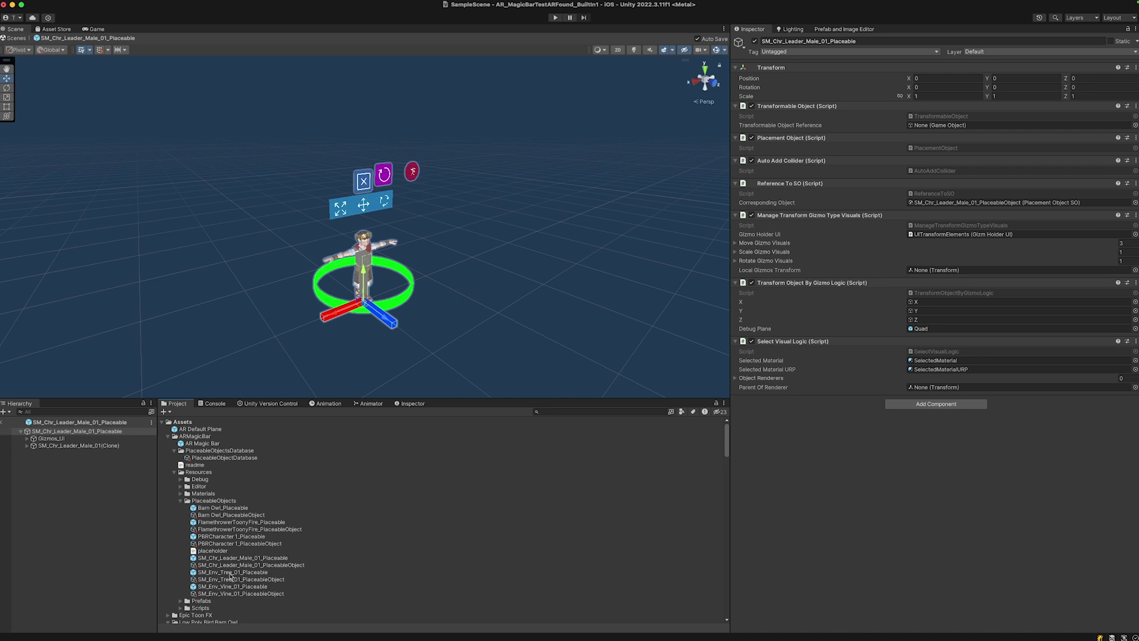
pyautogui.doubleClick(232, 572)
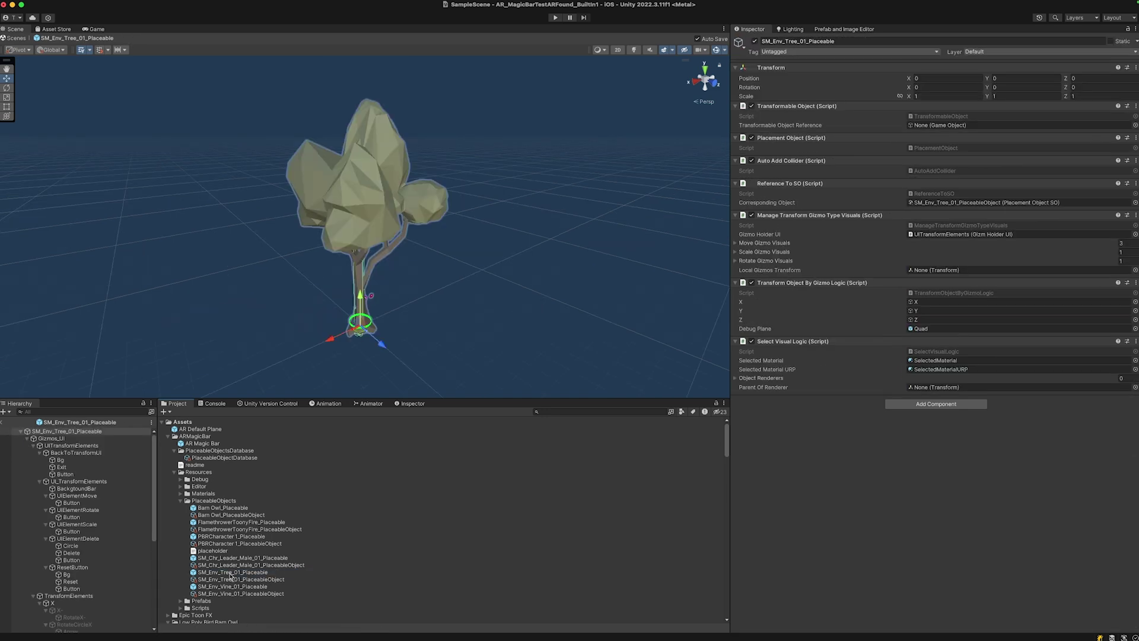
pyautogui.click(27, 439)
pyautogui.click(65, 446)
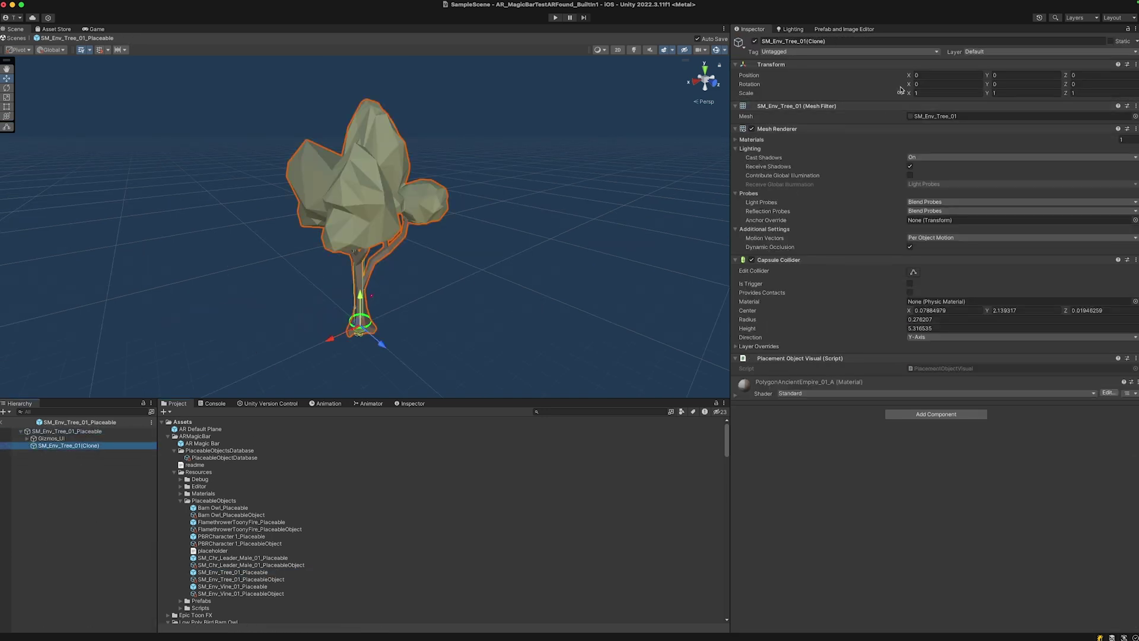
pyautogui.moveTo(908, 93); pyautogui.dragTo(892, 97)
pyautogui.scroll(5, 346, 335)
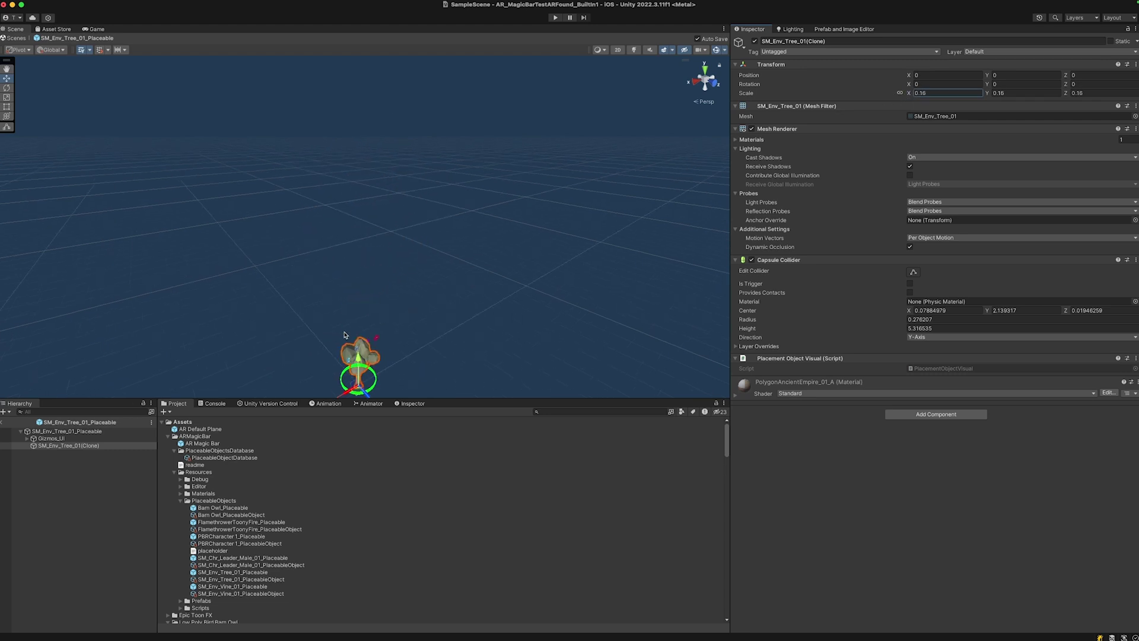
pyautogui.moveTo(334, 330); pyautogui.dragTo(347, 218, button='middle')
pyautogui.scroll(2, 350, 274)
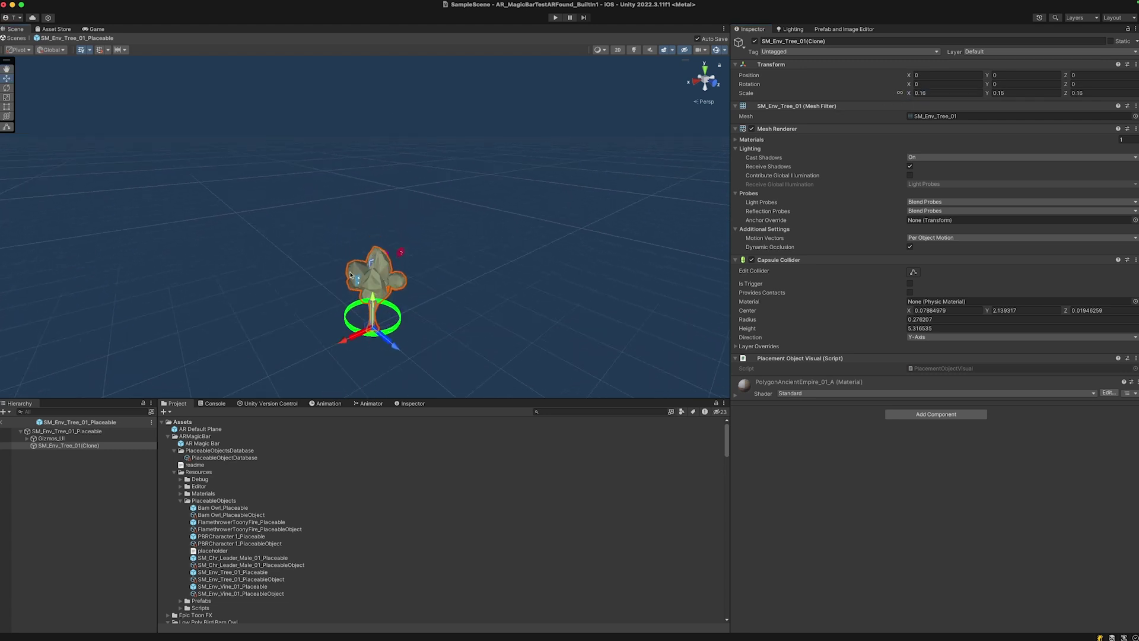
# Open the SM_Env_Vine_01_Placeable prefab to check the vine's size against its gizmos, and return to SampleScene
pyautogui.doubleClick(233, 587)
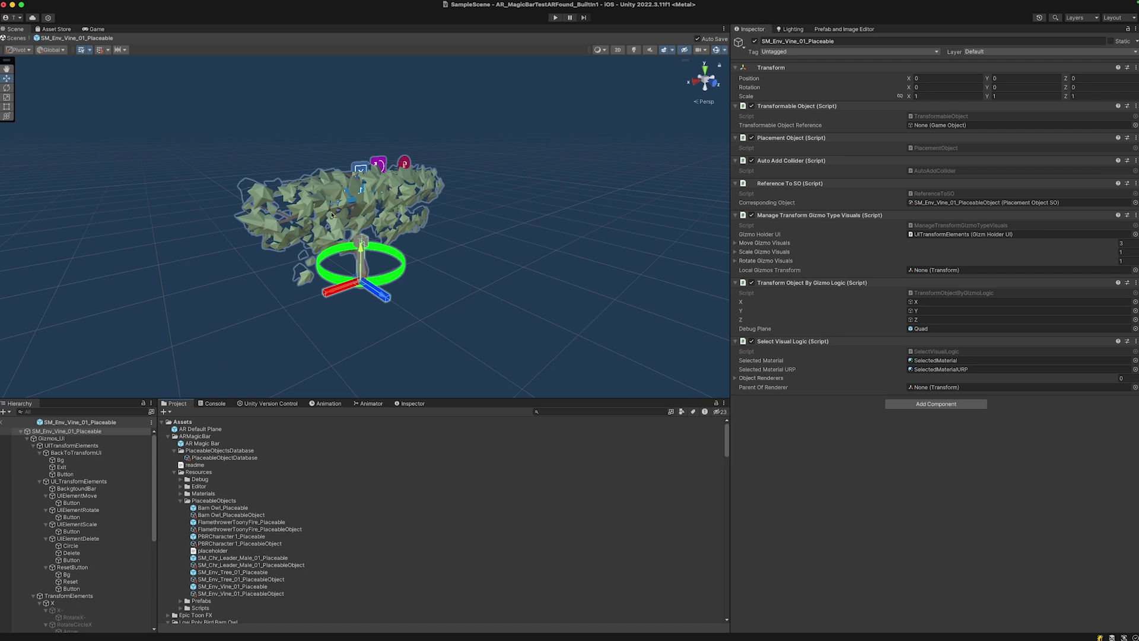
pyautogui.click(2, 424)
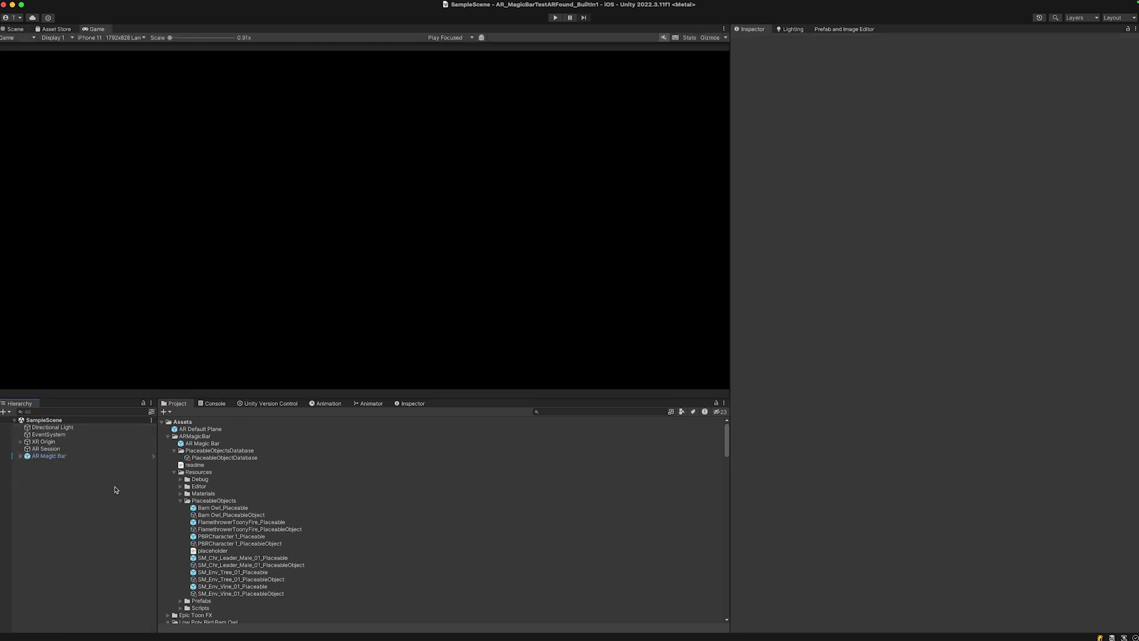
# Run SampleScene and navigate the simulated garden to an open area of ground in front of the barbecue
pyautogui.click(555, 18)
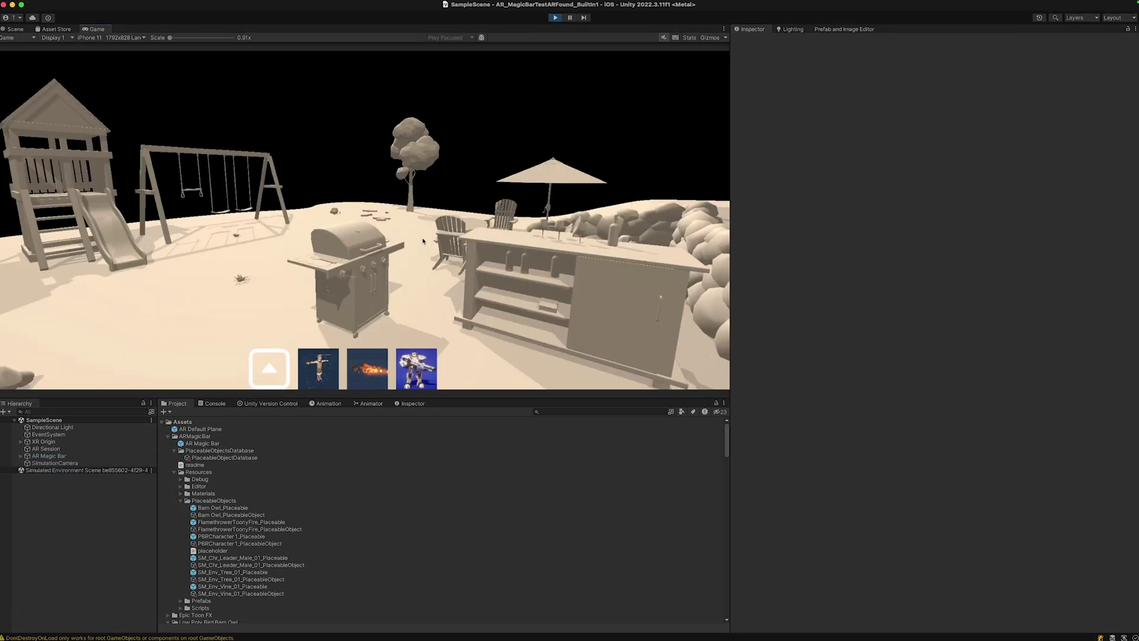
pyautogui.press('s')
pyautogui.moveTo(425, 242); pyautogui.dragTo(471, 289, button='right')
pyautogui.press('w')
pyautogui.press('s')
pyautogui.press('e')
pyautogui.press('d')
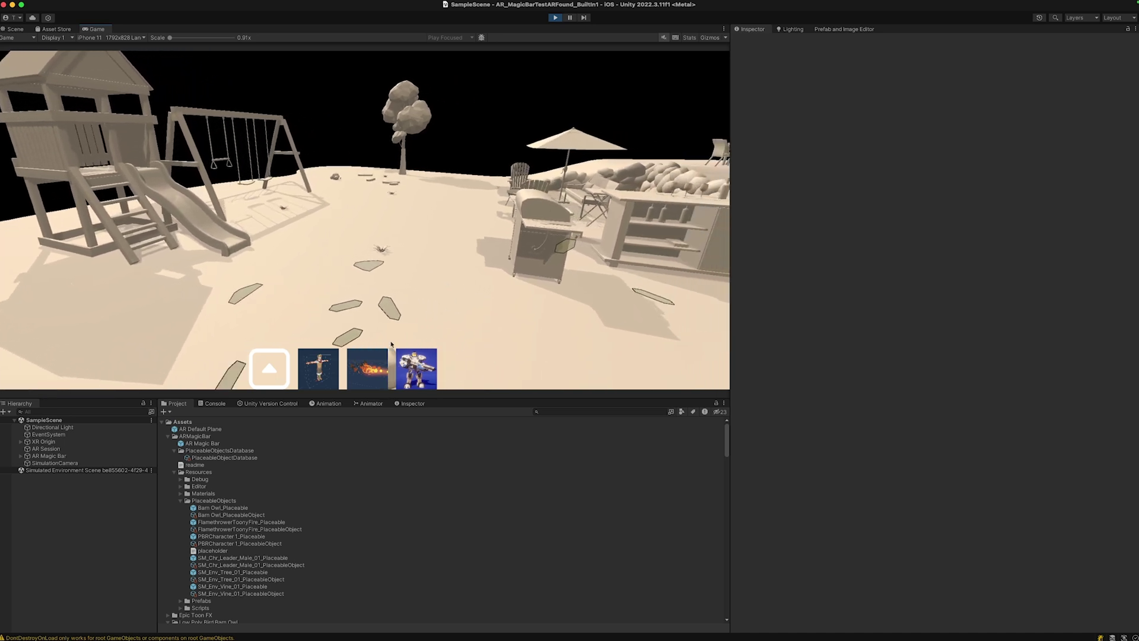
# Switch the magic bar to its owl, tree and vine set, and place the vine and the tree on the ground
pyautogui.click(269, 374)
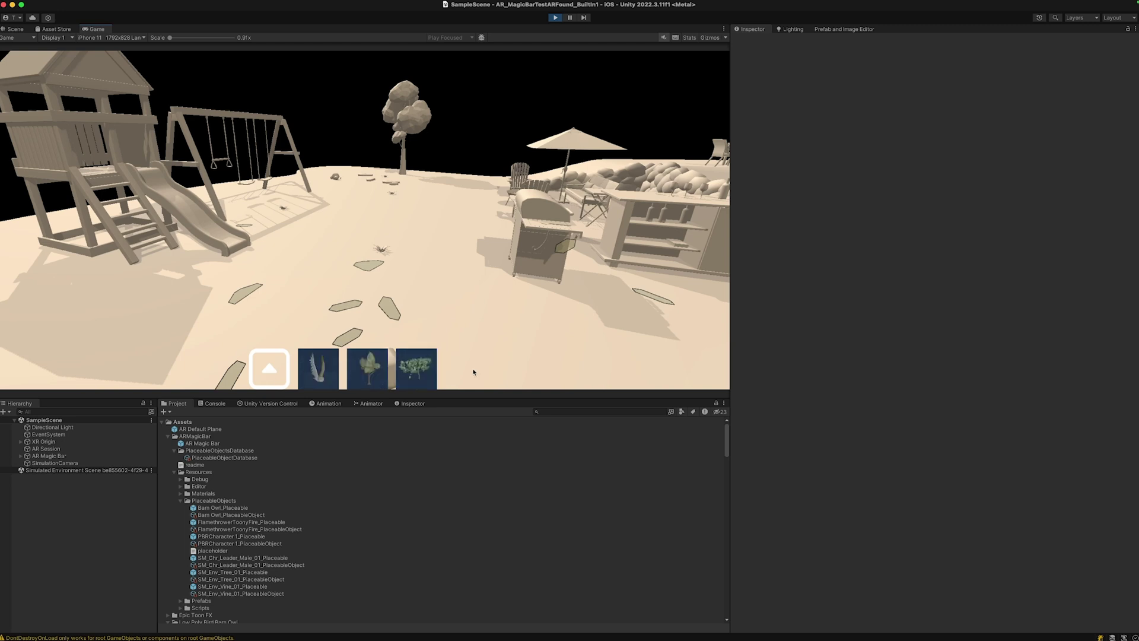
pyautogui.click(392, 280)
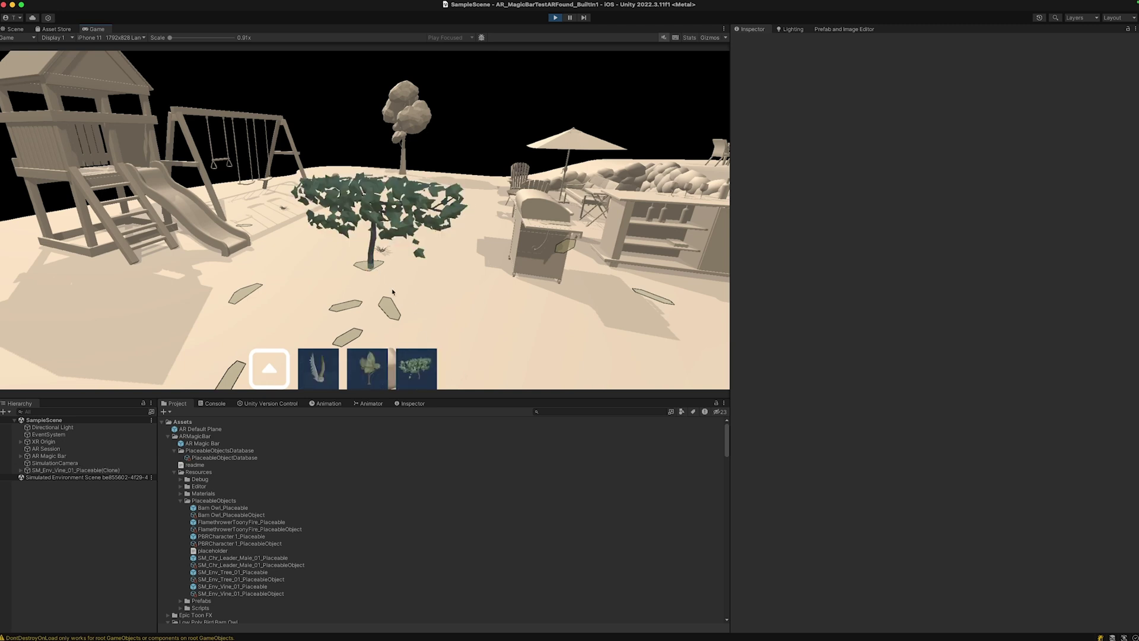
pyautogui.moveTo(390, 312); pyautogui.dragTo(521, 300, button='right')
pyautogui.click(395, 250)
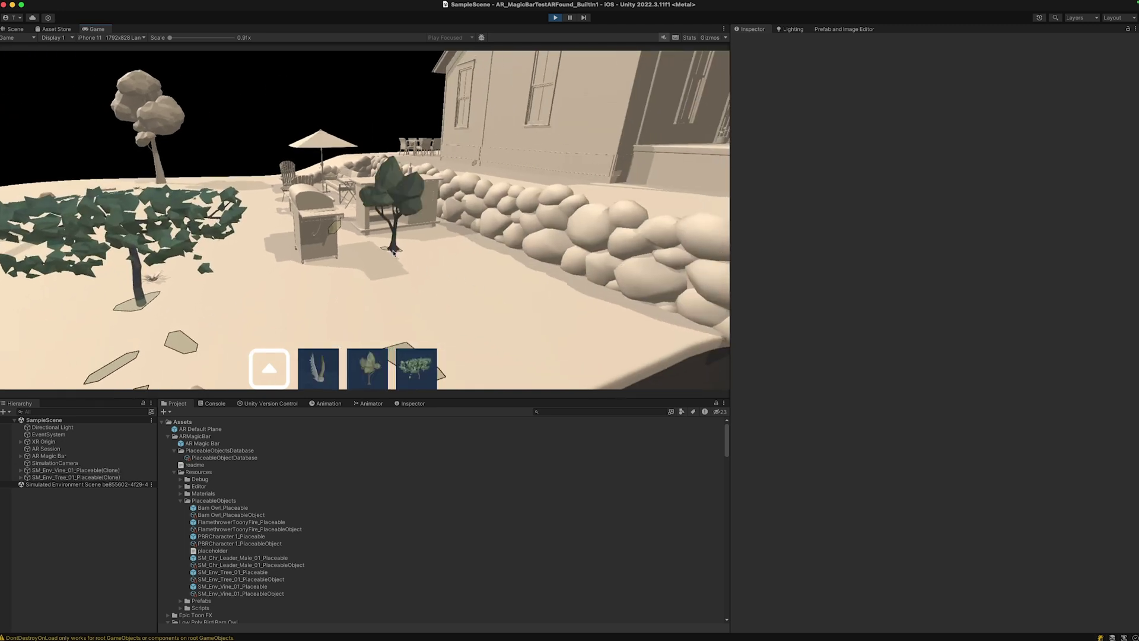
# Test selecting and deselecting the placed tree repeatedly, checking its highlight and floating transform controls
pyautogui.moveTo(400, 300); pyautogui.dragTo(357, 306, button='right')
pyautogui.press('e')
pyautogui.press('d')
pyautogui.click(421, 281)
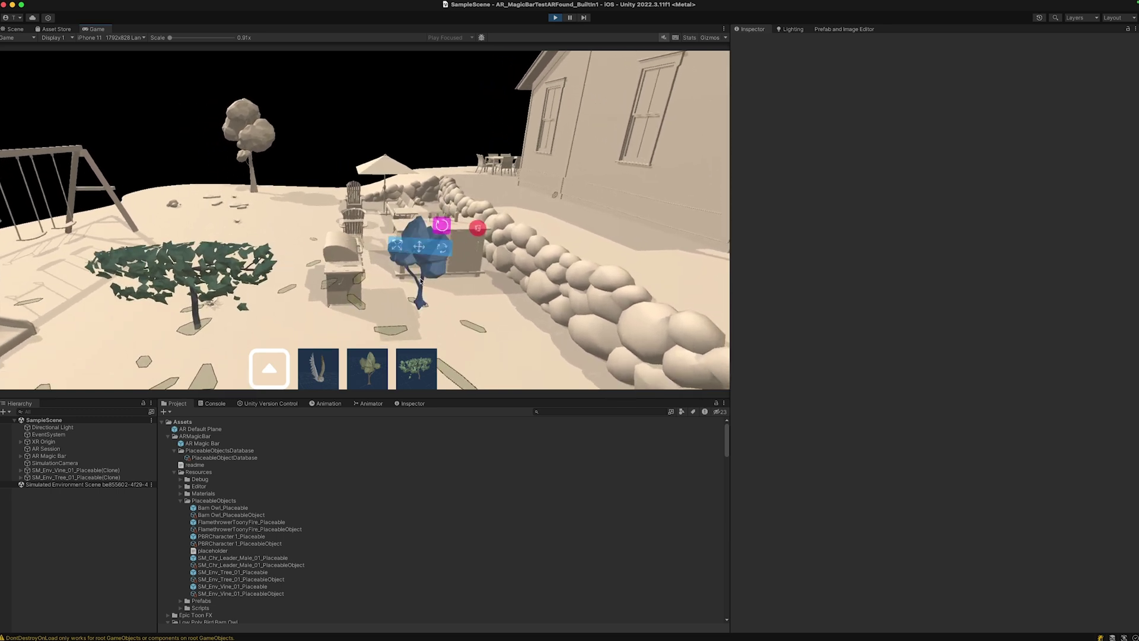
pyautogui.click(424, 271)
pyautogui.click(430, 272)
pyautogui.click(425, 280)
pyautogui.click(424, 279)
pyautogui.click(424, 281)
pyautogui.click(425, 282)
pyautogui.click(423, 280)
pyautogui.click(425, 274)
pyautogui.click(417, 225)
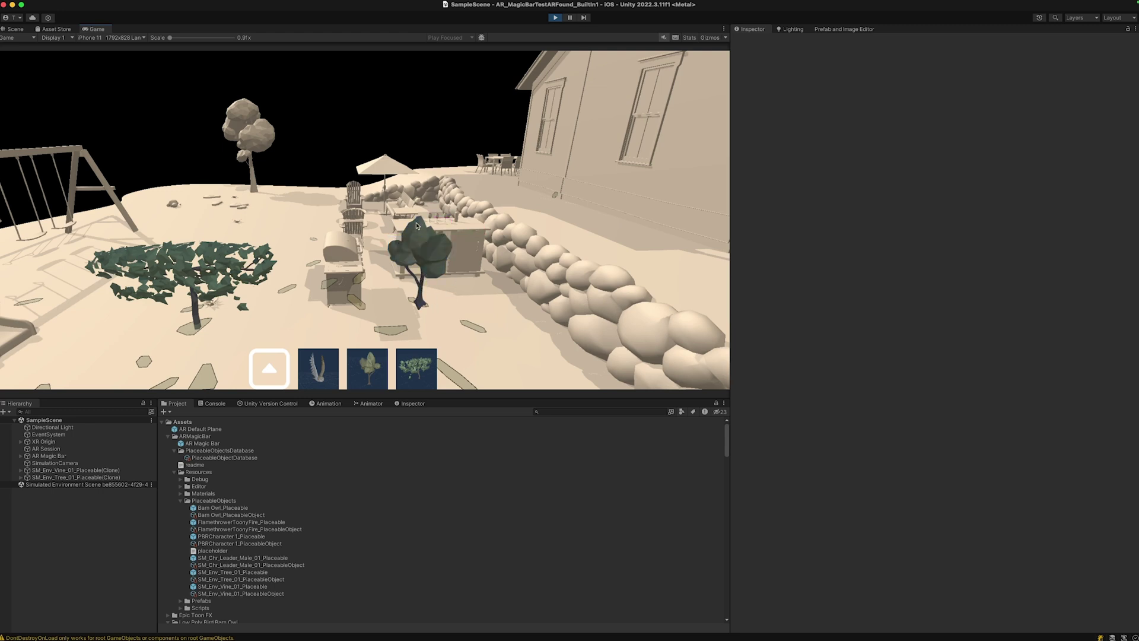
# Select the placed tree, move it slightly along its red axis, and exit move mode
pyautogui.click(424, 274)
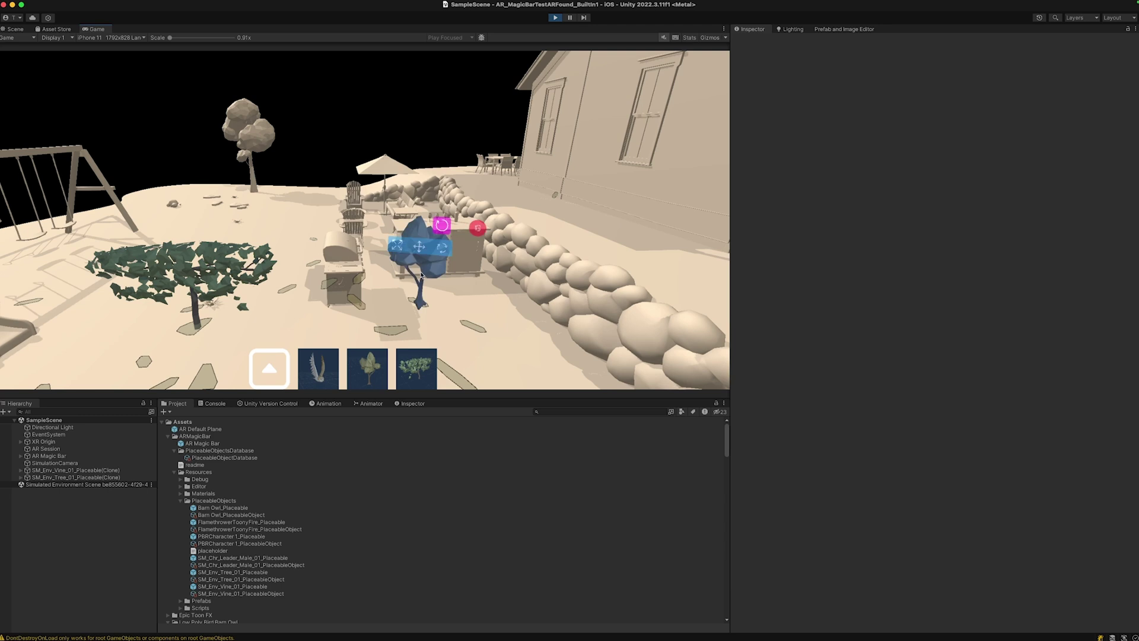
pyautogui.click(418, 248)
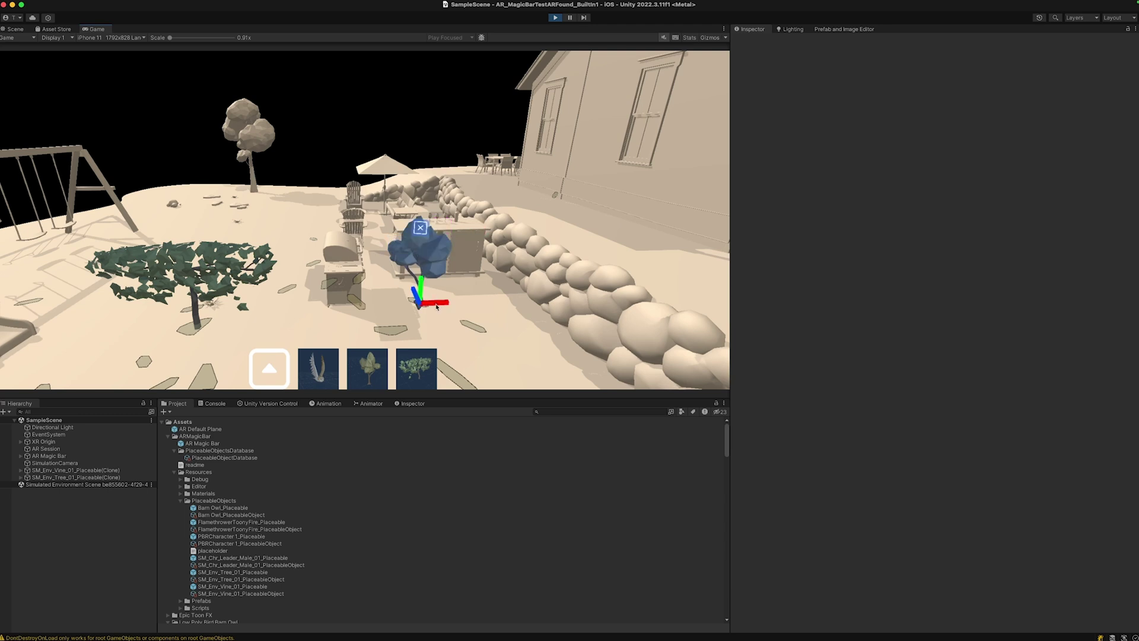
pyautogui.moveTo(437, 307)
pyautogui.mouseDown()
pyautogui.moveTo(392, 305)
pyautogui.moveTo(446, 303)
pyautogui.mouseUp()
pyautogui.click(436, 229)
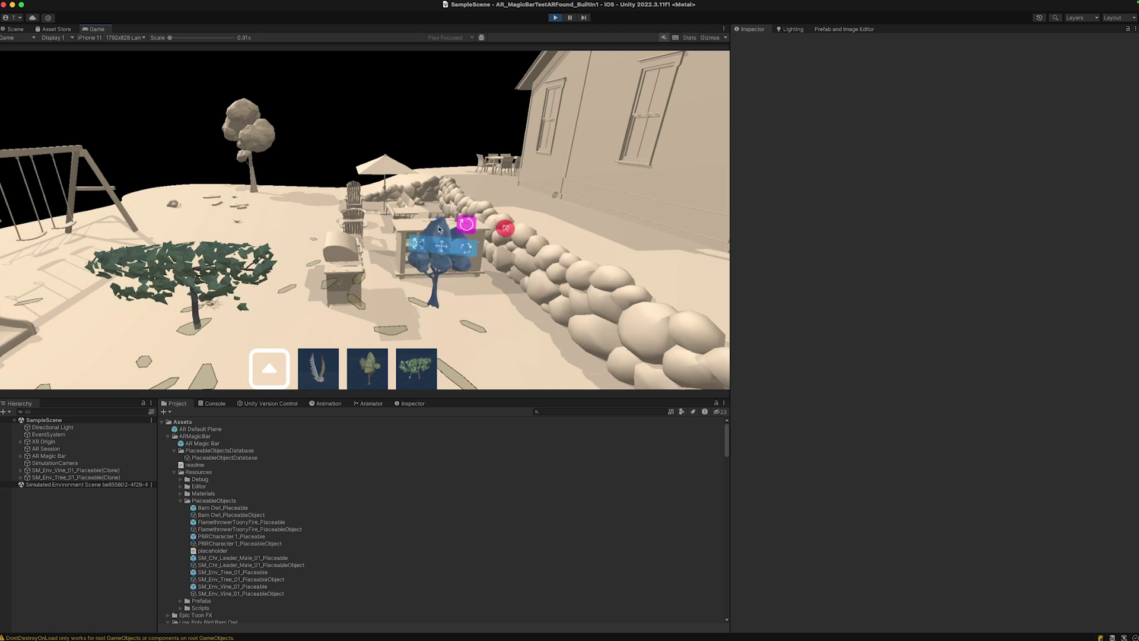
# Select the placed vine, scale it up with its scale control, and deselect it
pyautogui.click(205, 267)
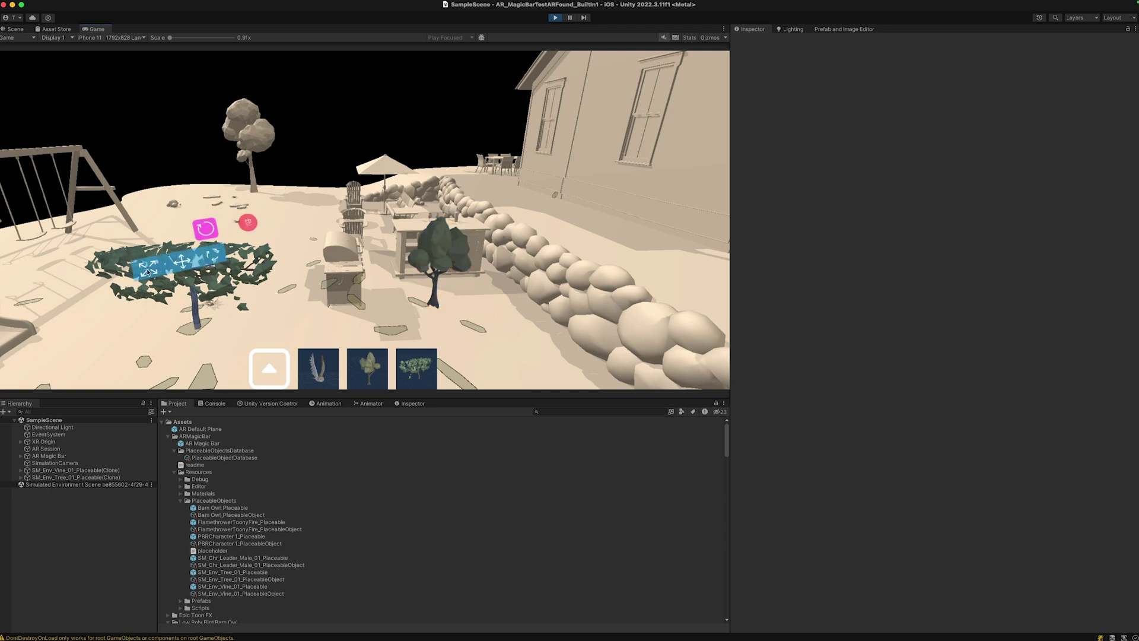
pyautogui.click(130, 217)
pyautogui.click(111, 259)
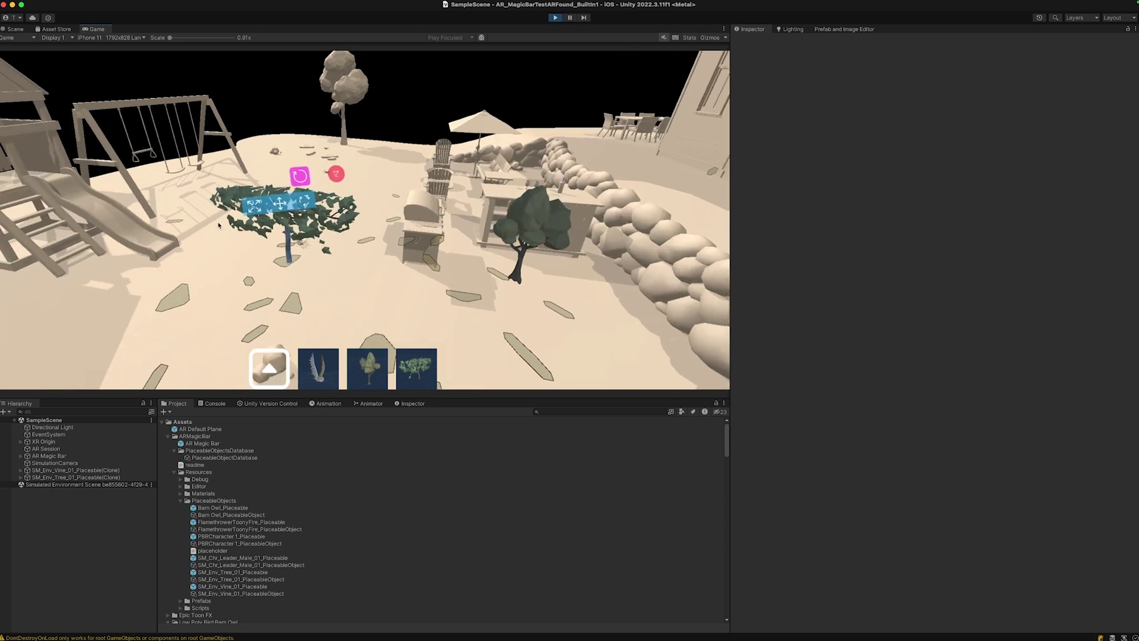
pyautogui.click(263, 205)
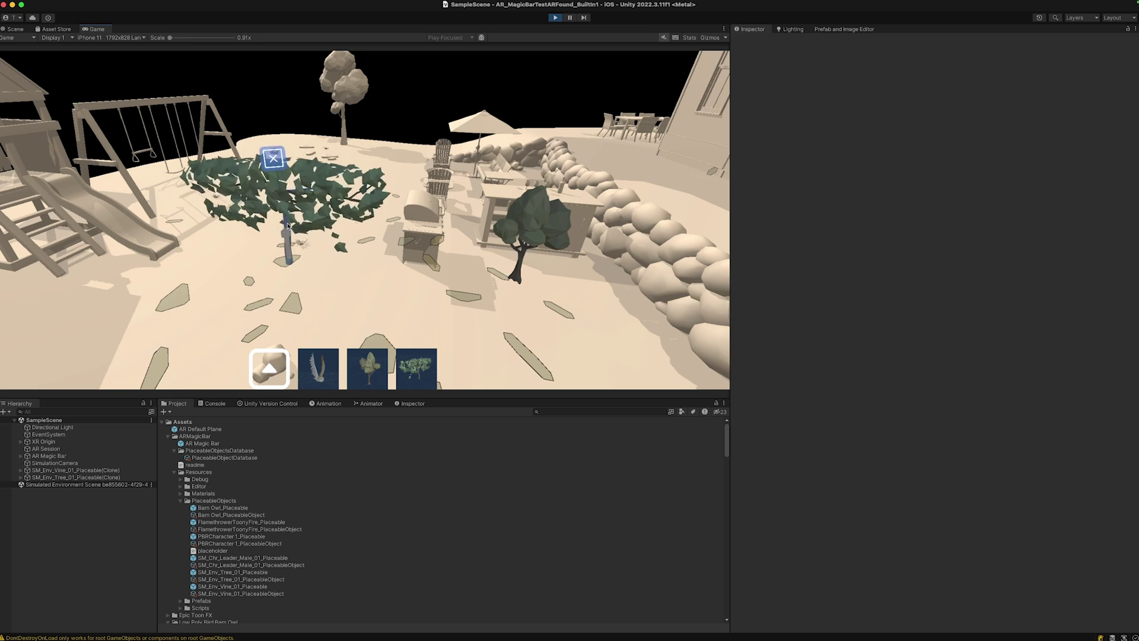
pyautogui.click(275, 166)
pyautogui.click(274, 94)
# Select the placed tree, scale it up well above the vine's height, and deselect it
pyautogui.press('s')
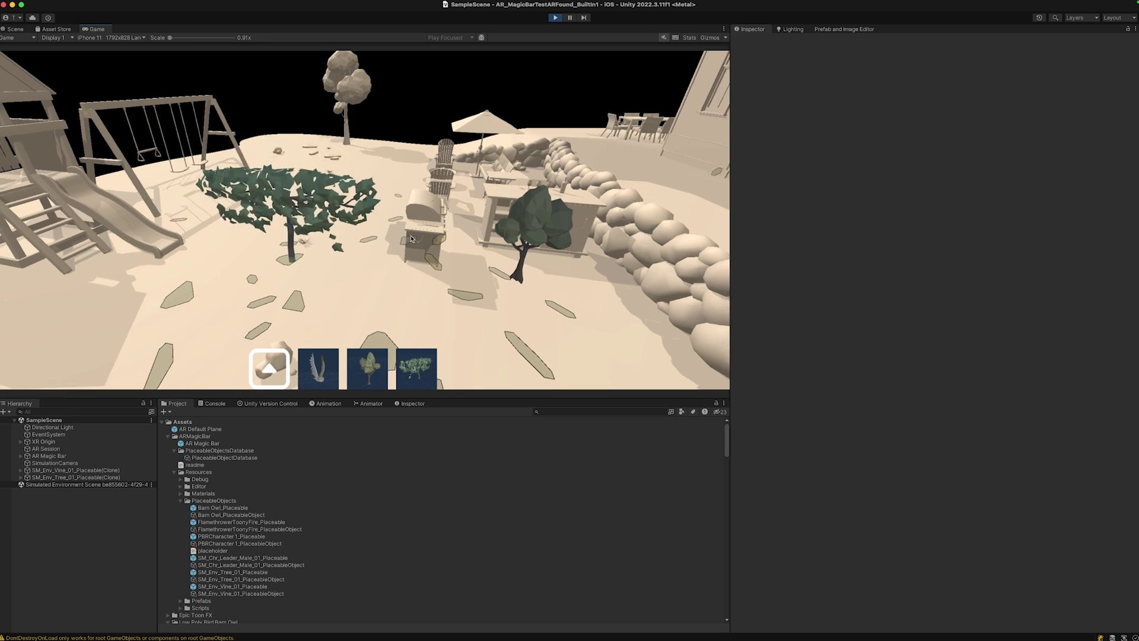
pyautogui.click(514, 218)
pyautogui.click(507, 194)
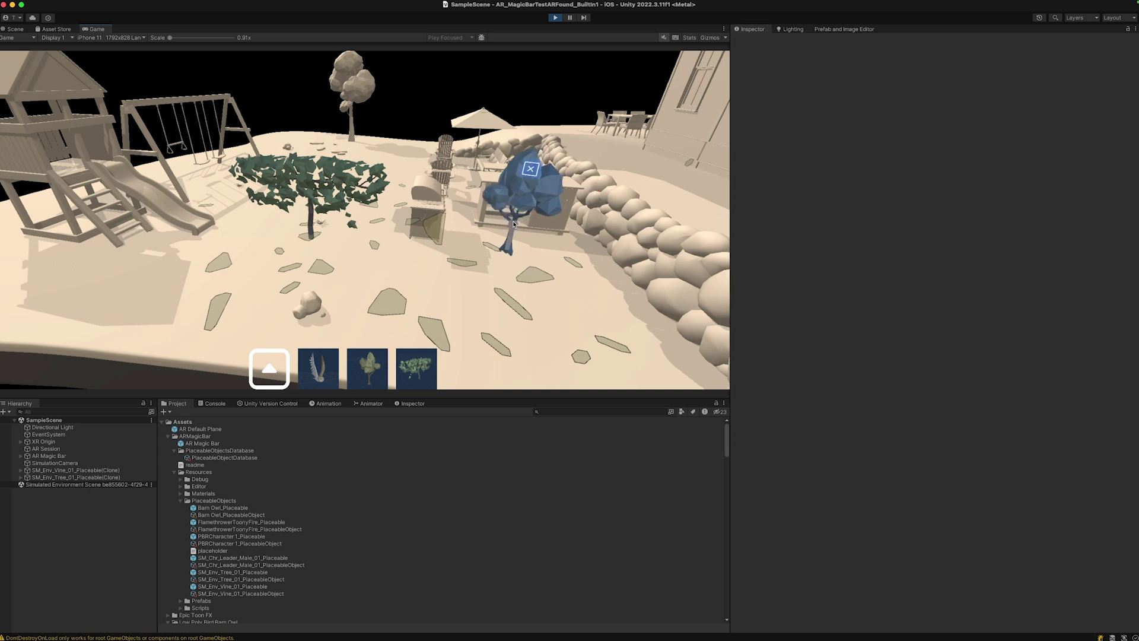
pyautogui.moveTo(517, 217); pyautogui.dragTo(541, 153)
pyautogui.click(428, 95)
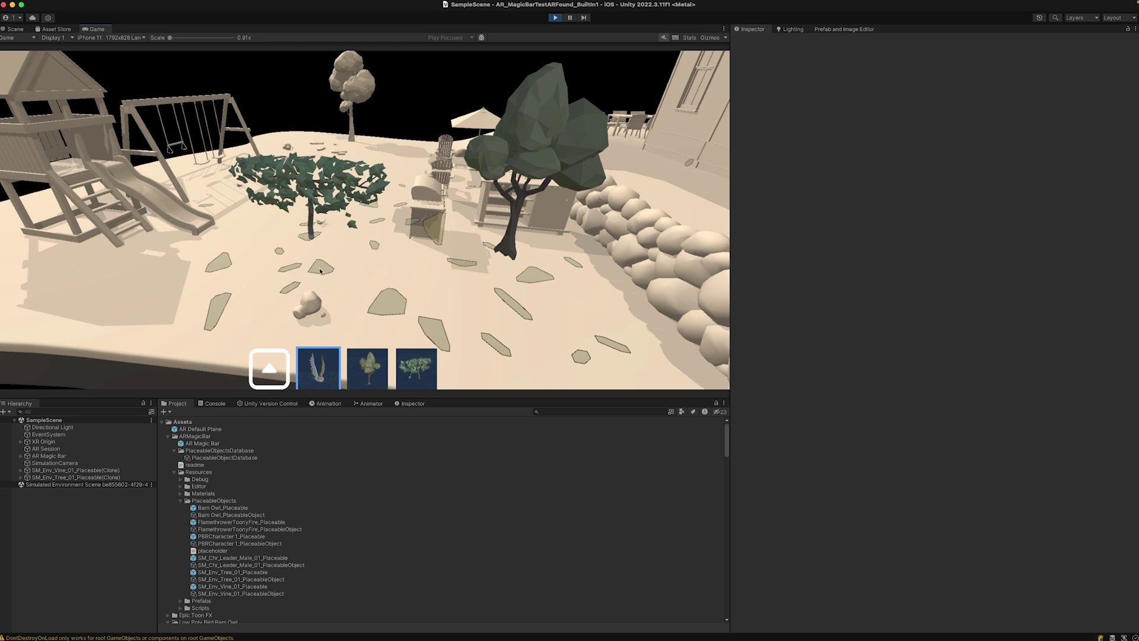
# Place the barn owl on the flat stone in front of the trees and select it
pyautogui.click(384, 301)
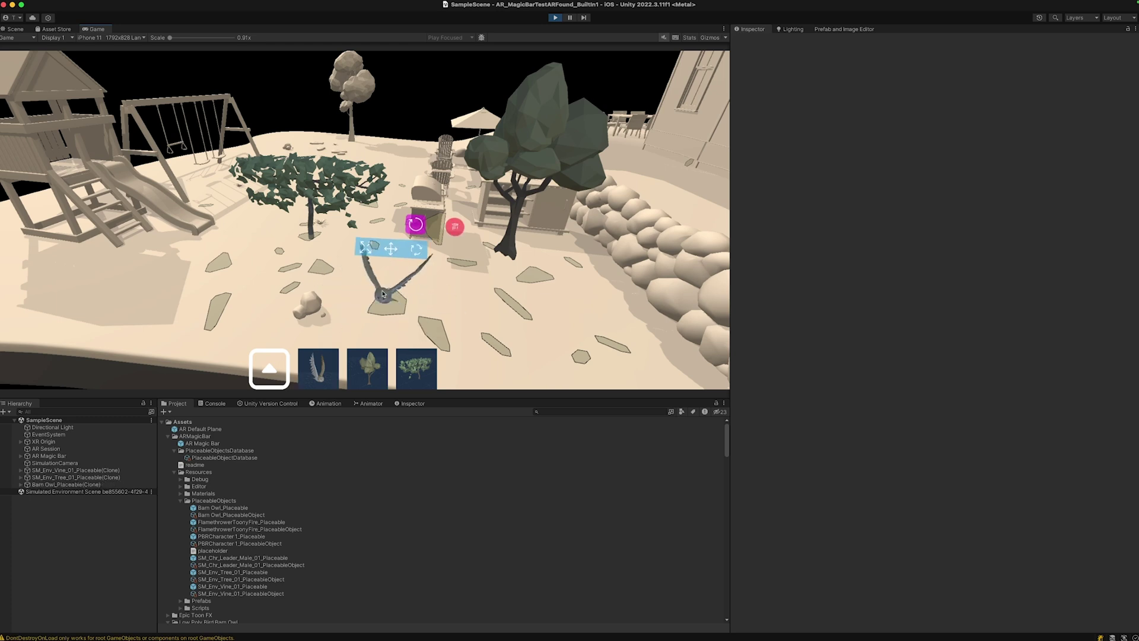
pyautogui.moveTo(449, 299); pyautogui.dragTo(420, 278, button='right')
pyautogui.press('q')
pyautogui.click(450, 286)
pyautogui.click(381, 276)
pyautogui.press('q')
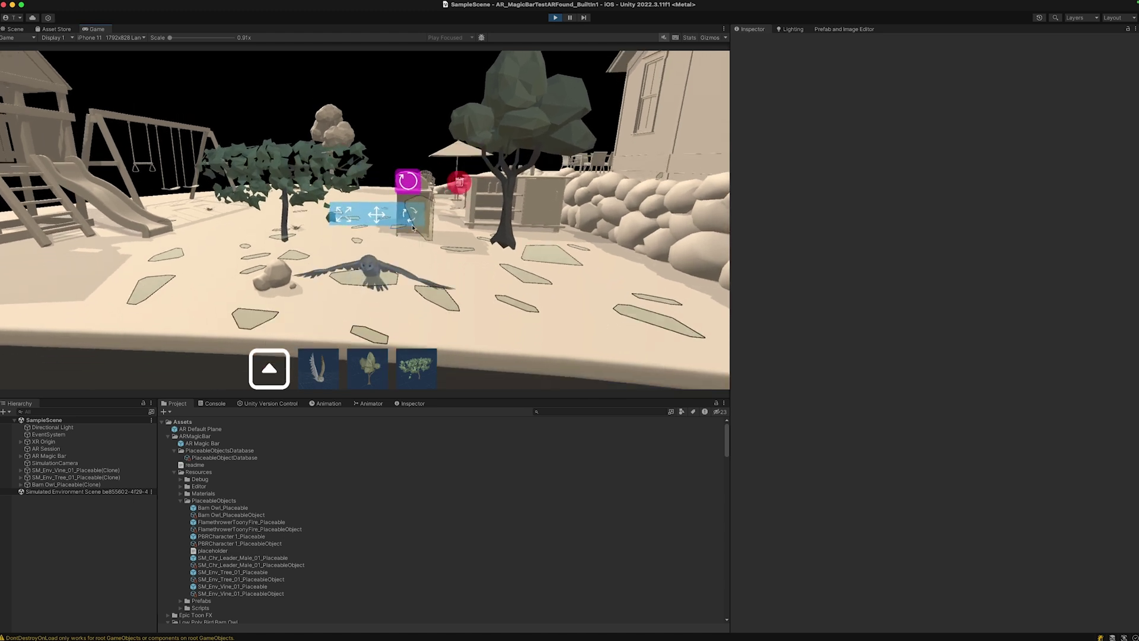
# Rotate the placed owl about its vertical axis with the green ring and exit rotation mode
pyautogui.click(408, 215)
pyautogui.moveTo(392, 258); pyautogui.dragTo(363, 257)
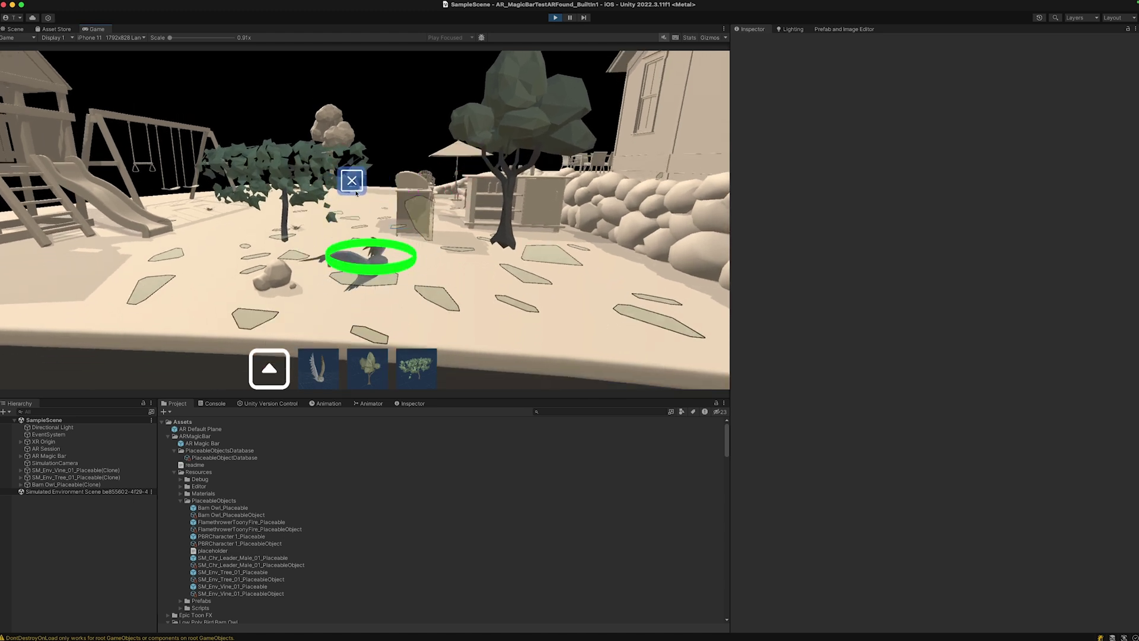
pyautogui.click(351, 181)
# Raise the owl above the ground along its green axis, exit move mode, and deselect it
pyautogui.click(367, 217)
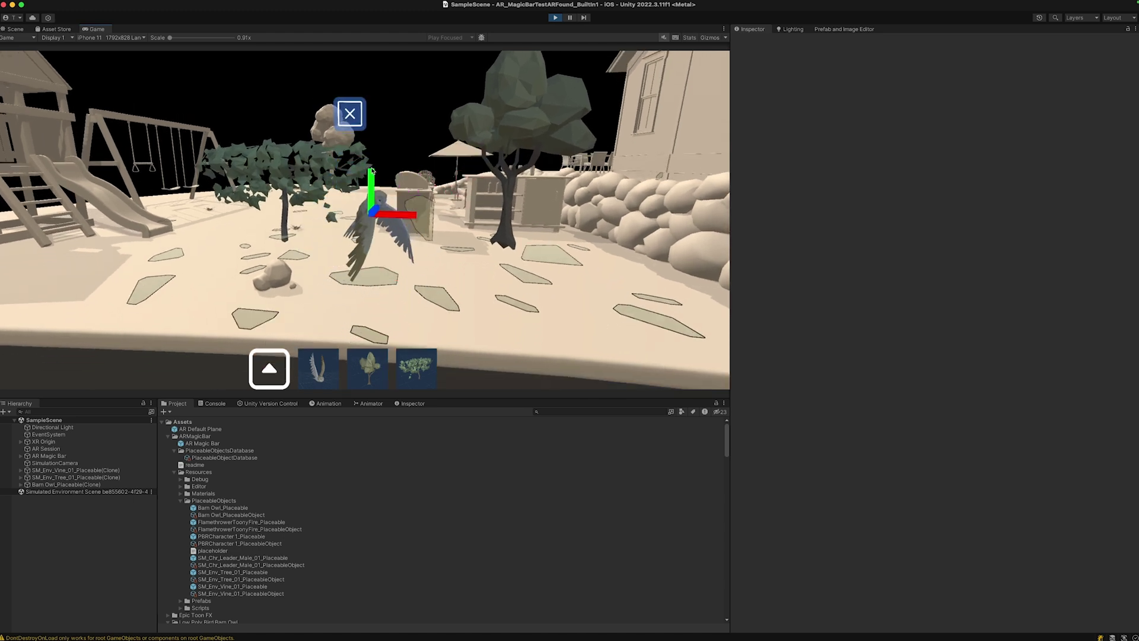
pyautogui.click(353, 113)
pyautogui.press('w')
pyautogui.moveTo(415, 134); pyautogui.dragTo(405, 123, button='right')
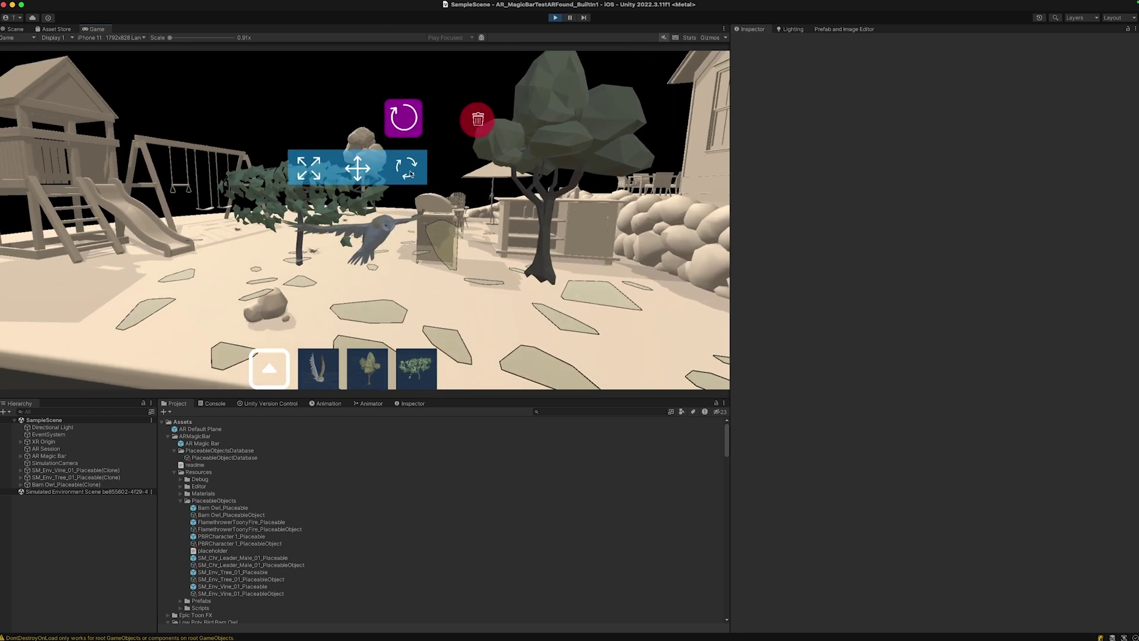
pyautogui.click(248, 274)
# Switch the magic bar back to its first set and place the flamethrower fire on the ground near the vine
pyautogui.press('w')
pyautogui.moveTo(297, 271); pyautogui.dragTo(268, 308, button='right')
pyautogui.click(270, 368)
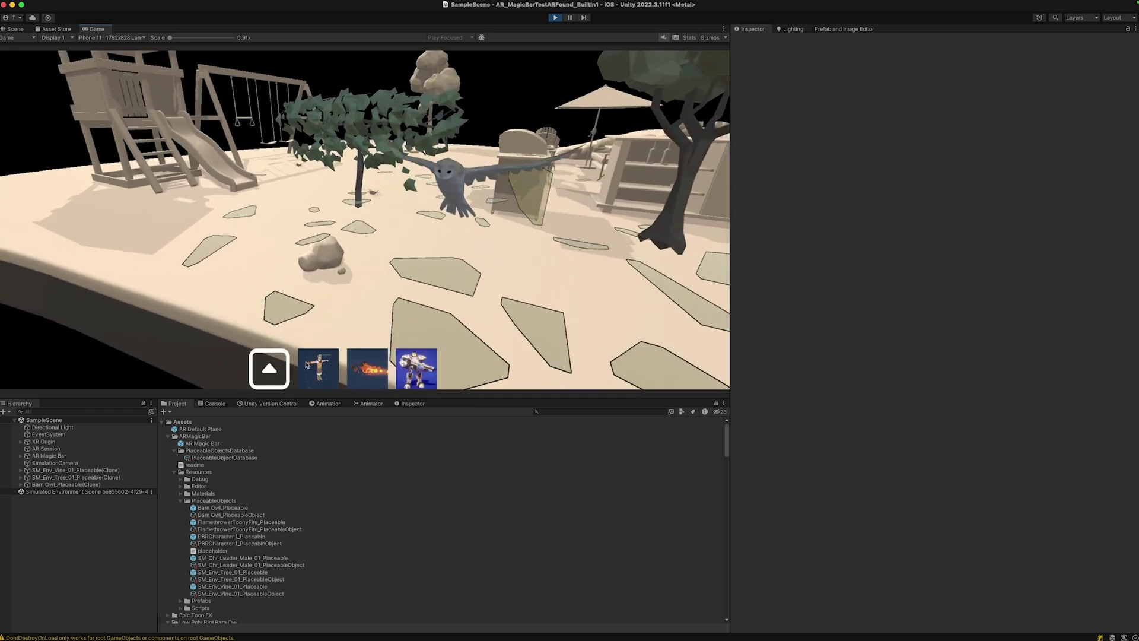
pyautogui.click(368, 375)
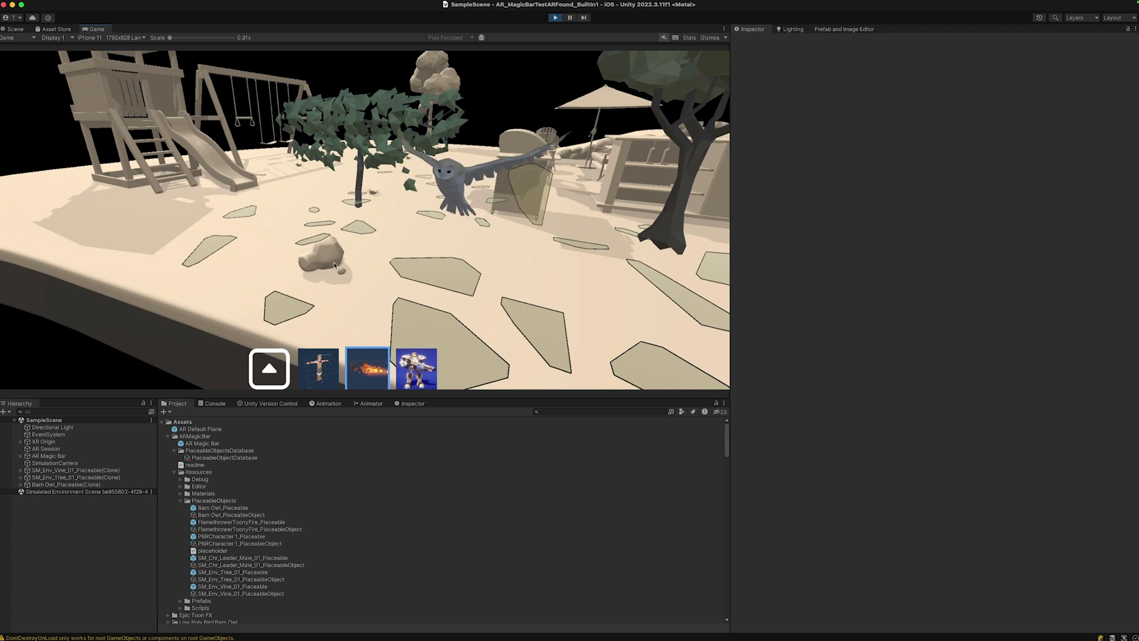
pyautogui.click(221, 249)
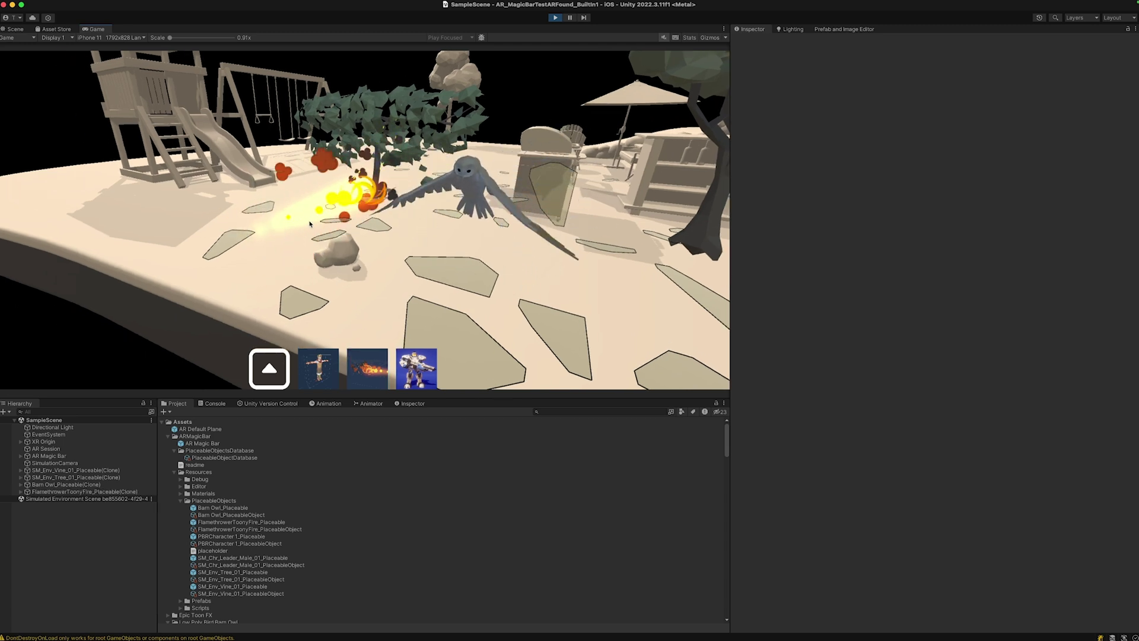
# Select the flamethrower fire, move it along its axes across the ground toward the slide, and exit move mode
pyautogui.moveTo(267, 238); pyautogui.dragTo(363, 209, button='right')
pyautogui.press('w')
pyautogui.press('a')
pyautogui.press('s')
pyautogui.click(354, 255)
pyautogui.press('s')
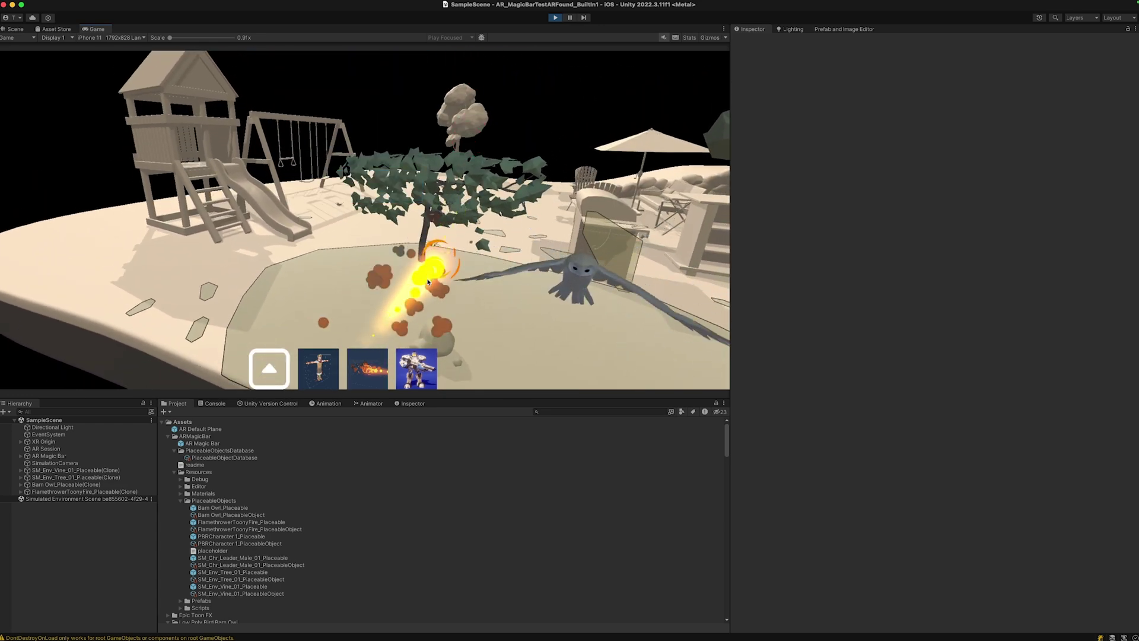
pyautogui.moveTo(379, 298); pyautogui.dragTo(372, 319, button='right')
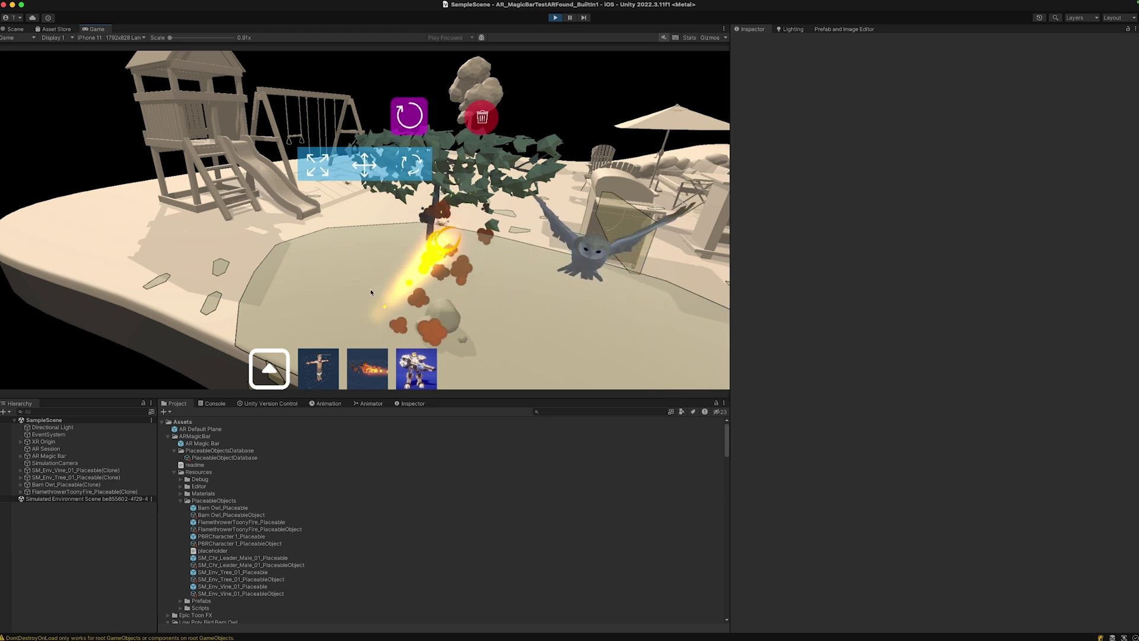
pyautogui.click(366, 166)
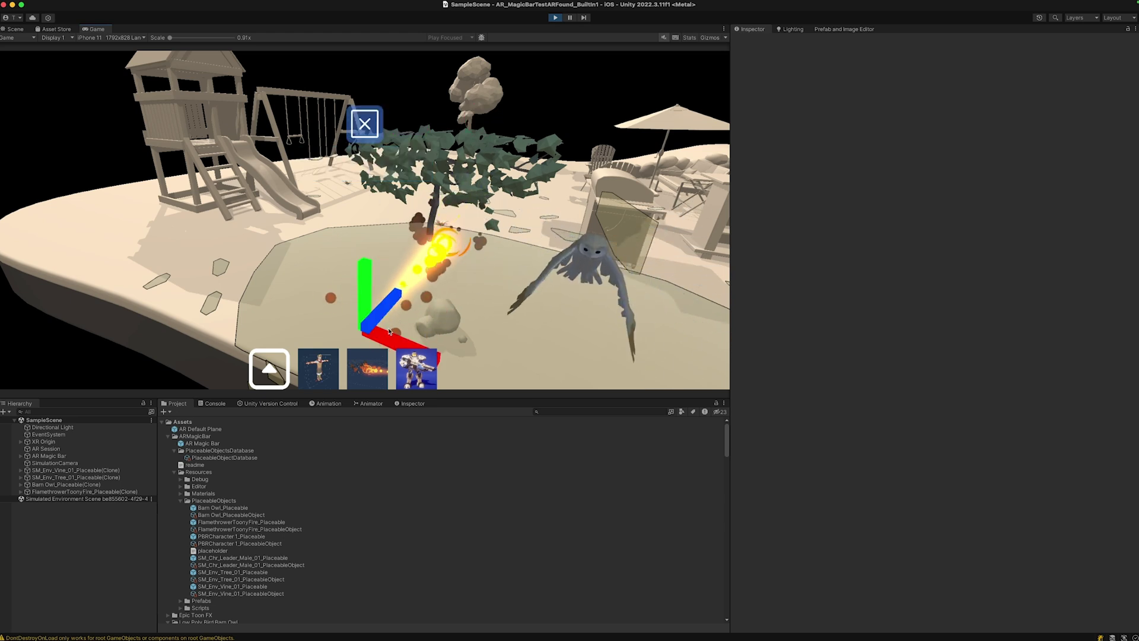
pyautogui.moveTo(386, 343); pyautogui.dragTo(302, 235)
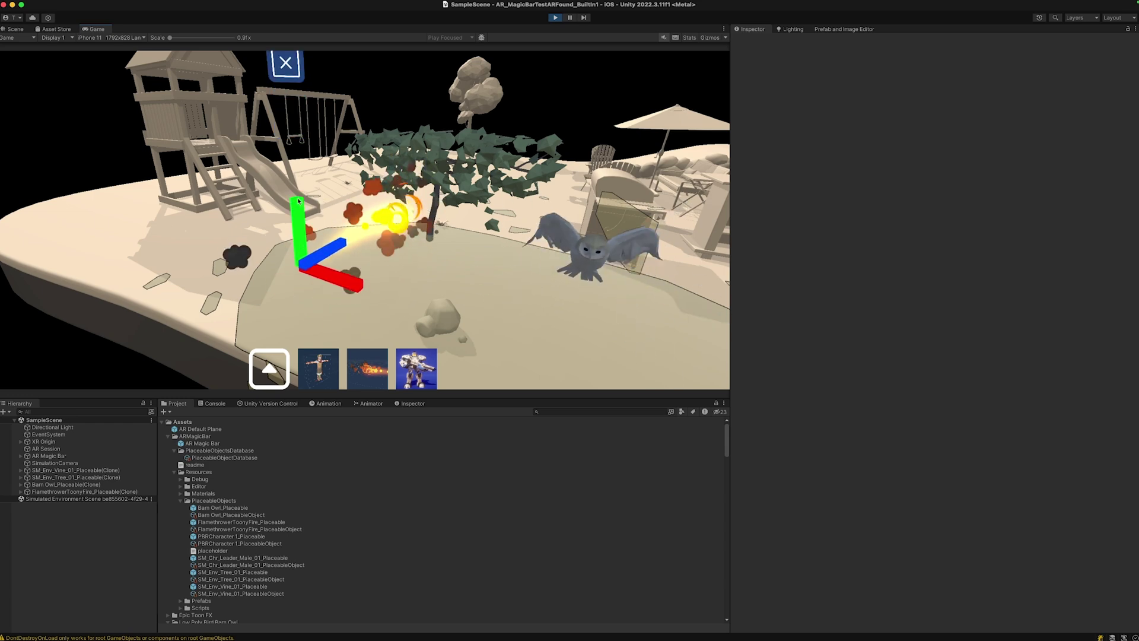
pyautogui.click(287, 87)
# Rotate the fire about its vertical axis to aim away from the vine, and exit rotation mode
pyautogui.click(337, 101)
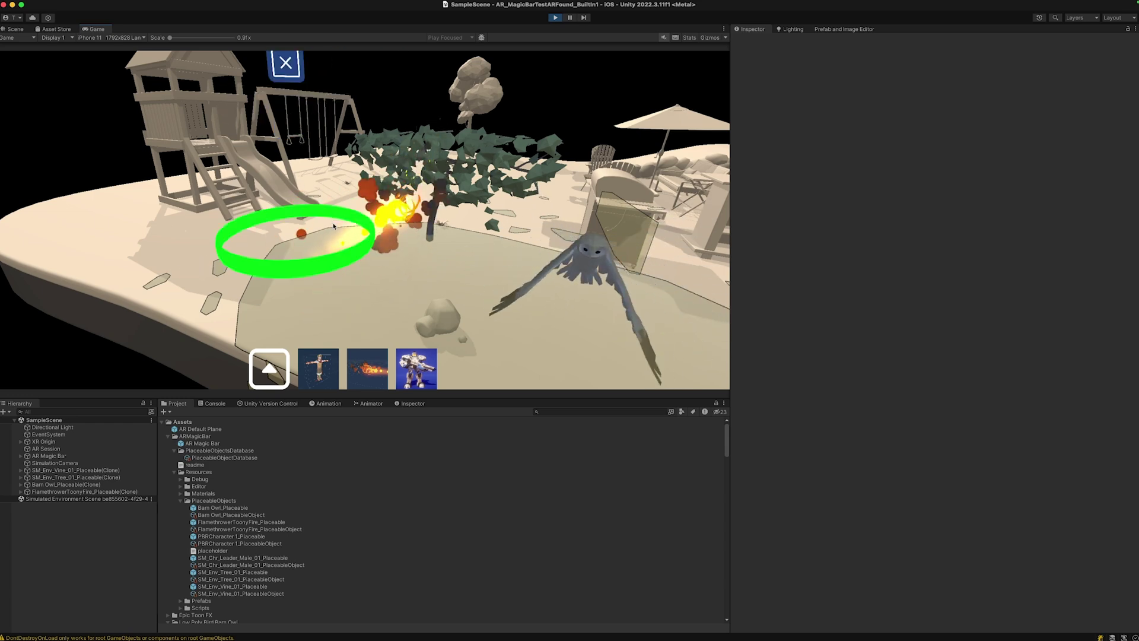
pyautogui.click(290, 67)
pyautogui.click(433, 201)
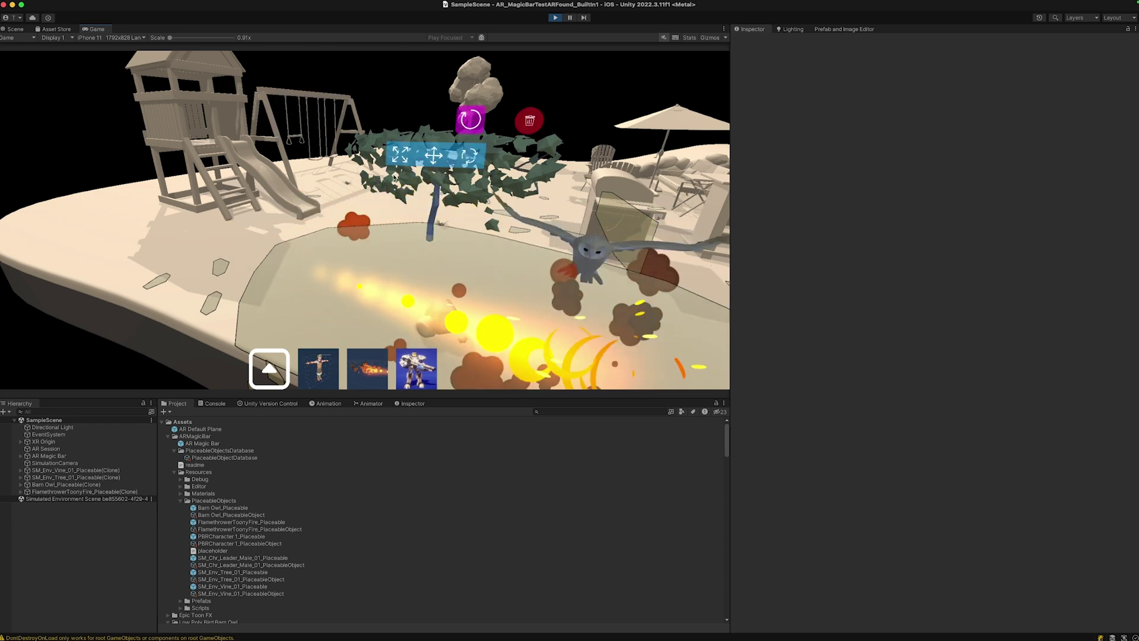
# Clear the selection, place the male leader character on the ground between the tree and the stone wall, and select it
pyautogui.moveTo(284, 356); pyautogui.dragTo(354, 383, button='right')
pyautogui.moveTo(362, 296); pyautogui.dragTo(504, 288, button='right')
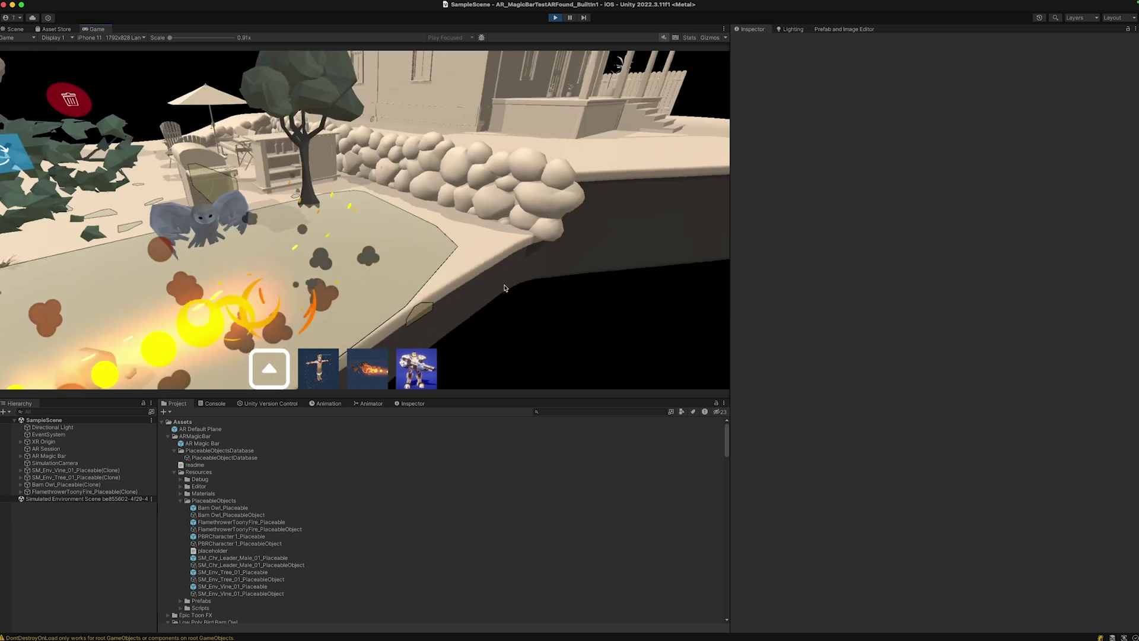
pyautogui.click(503, 288)
pyautogui.click(325, 369)
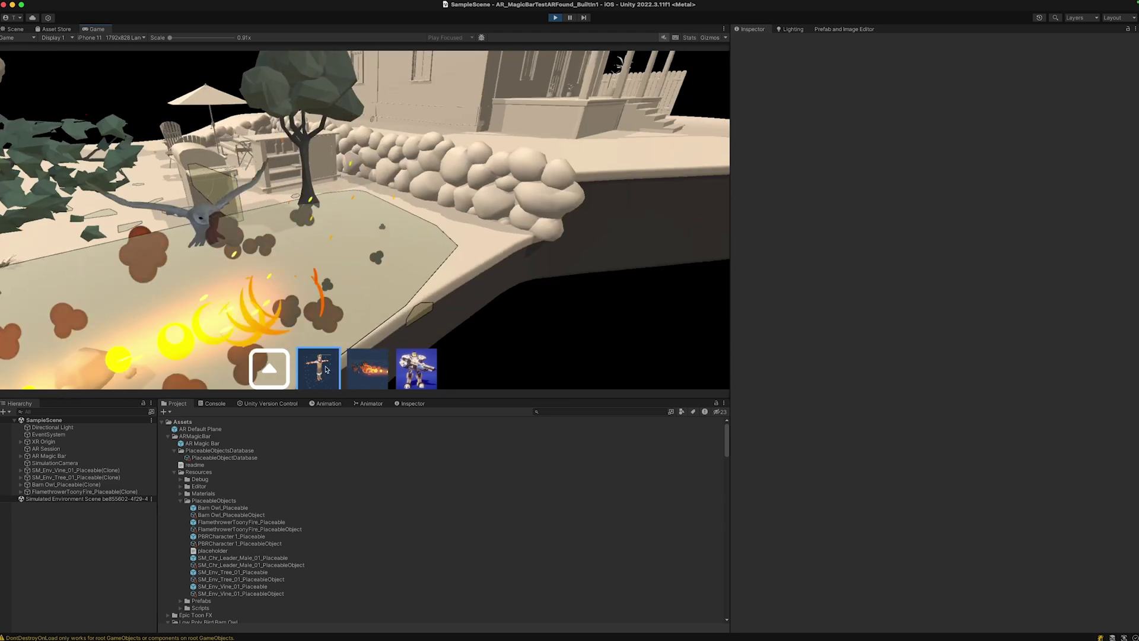
pyautogui.click(368, 244)
pyautogui.click(379, 217)
pyautogui.moveTo(408, 230); pyautogui.dragTo(397, 173, button='right')
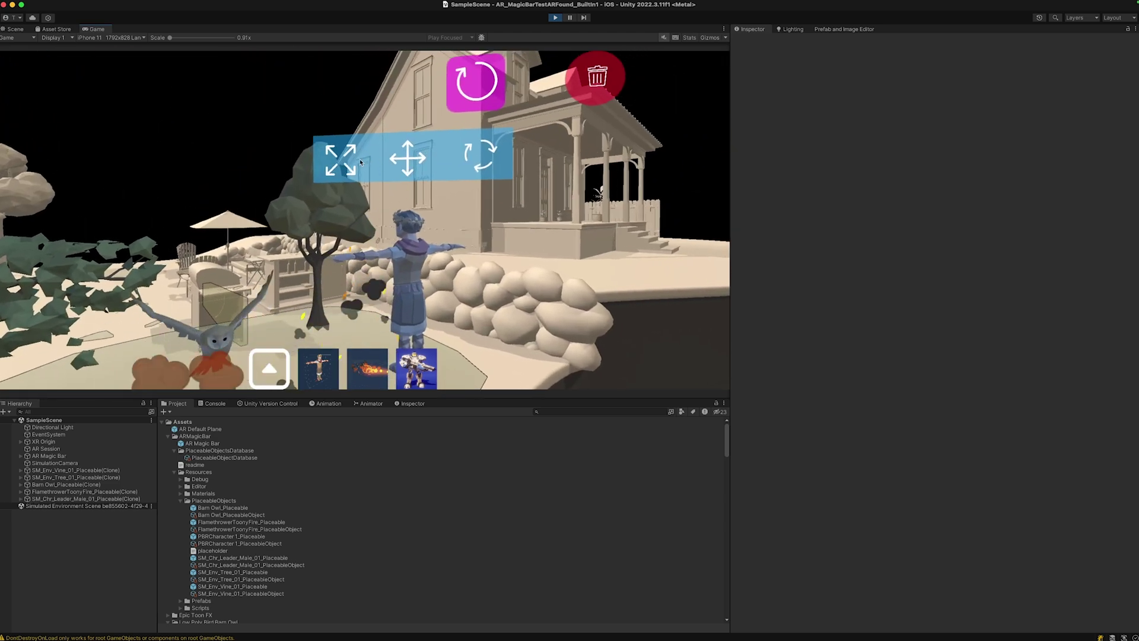
# Scale the male leader character down, exit scale mode, and deselect it
pyautogui.click(341, 160)
pyautogui.moveTo(427, 281)
pyautogui.mouseDown()
pyautogui.moveTo(390, 288)
pyautogui.moveTo(429, 281)
pyautogui.moveTo(417, 287)
pyautogui.mouseUp()
pyautogui.click(407, 156)
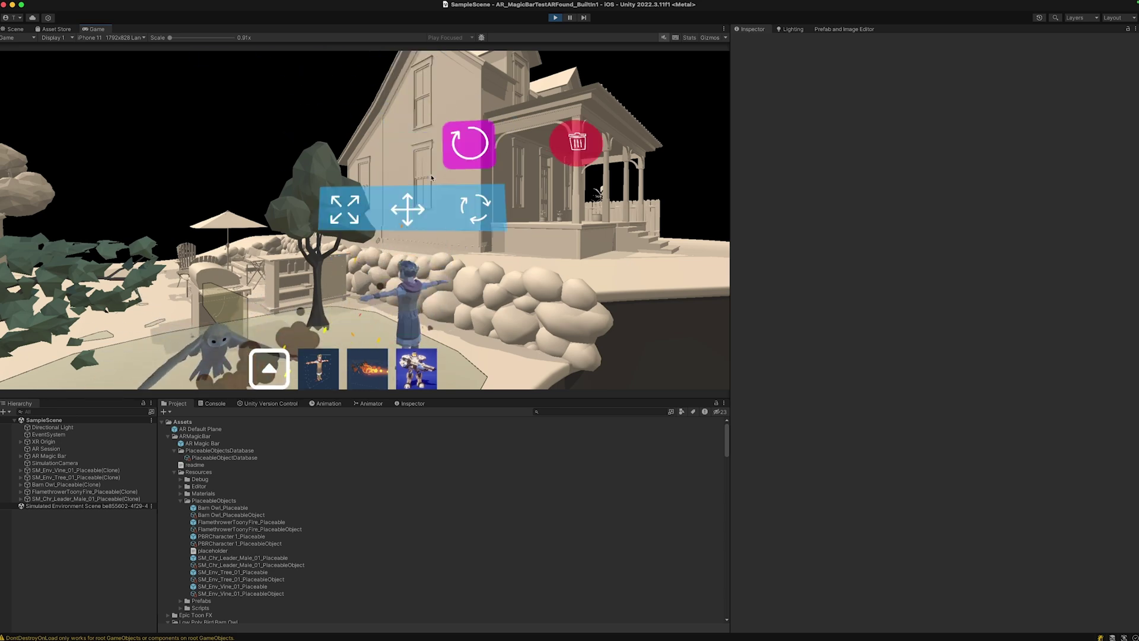
pyautogui.click(554, 280)
pyautogui.moveTo(554, 280); pyautogui.dragTo(486, 326, button='right')
pyautogui.press('s')
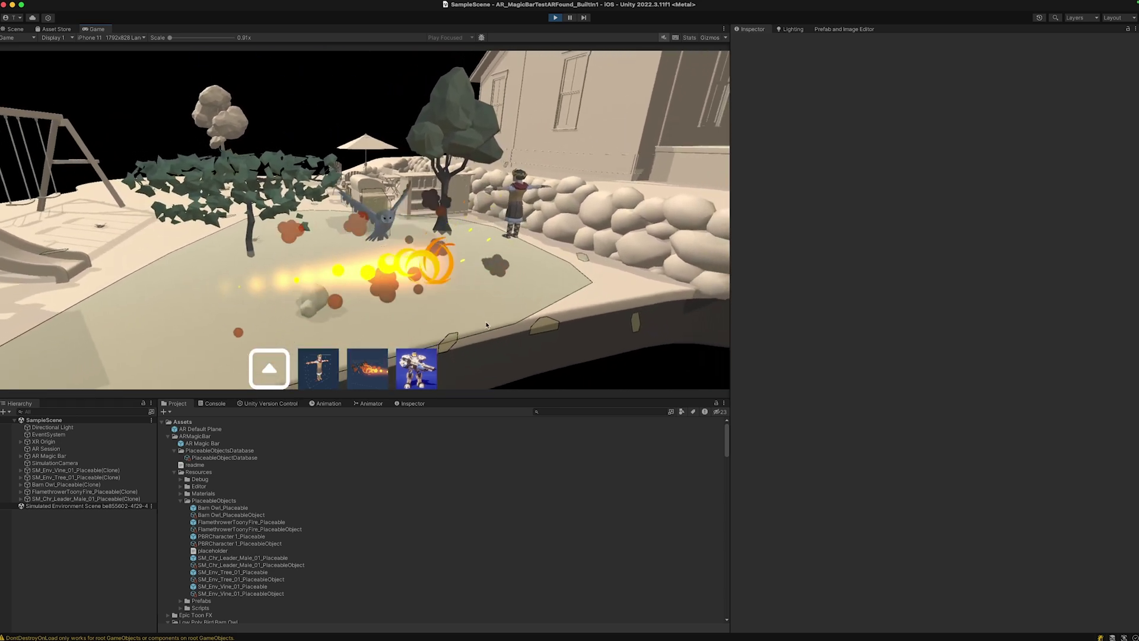